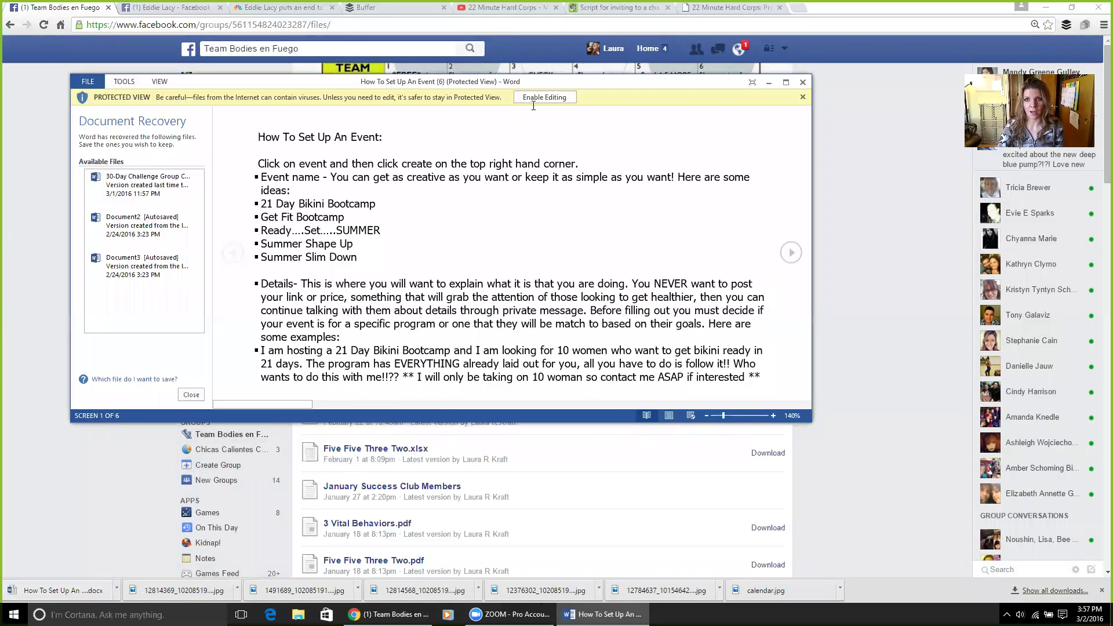
# Enable editing on the How To Set Up An Event guide, maximize and skim it, then minimize Word.
pyautogui.click(547, 97)
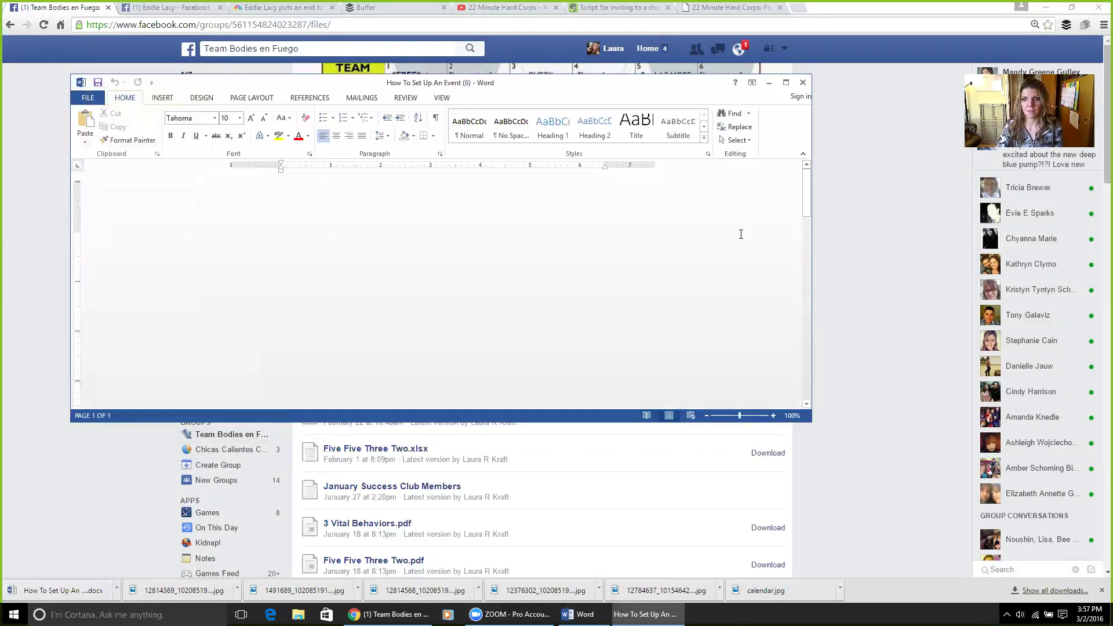
pyautogui.click(786, 82)
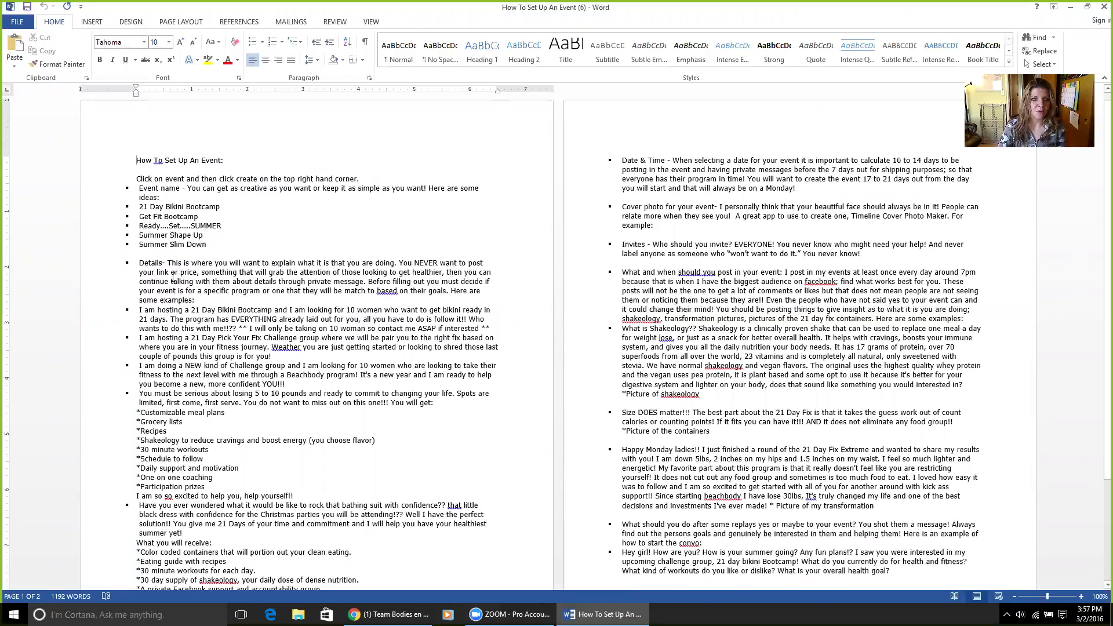
pyautogui.scroll(-1, 173, 277)
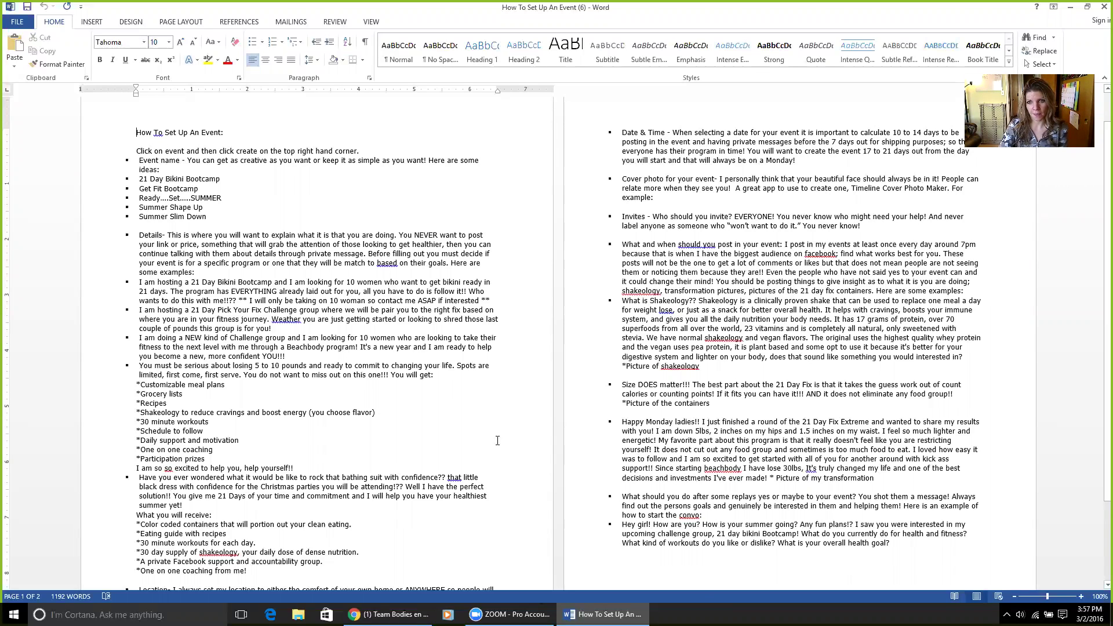
pyautogui.scroll(-2, 603, 274)
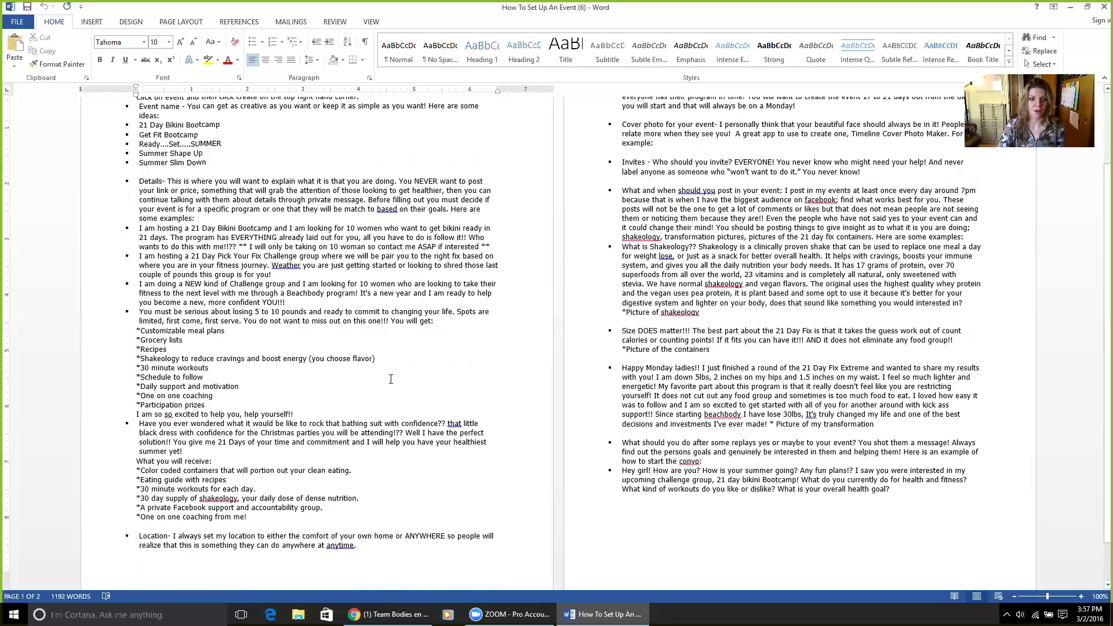
pyautogui.scroll(1, 632, 116)
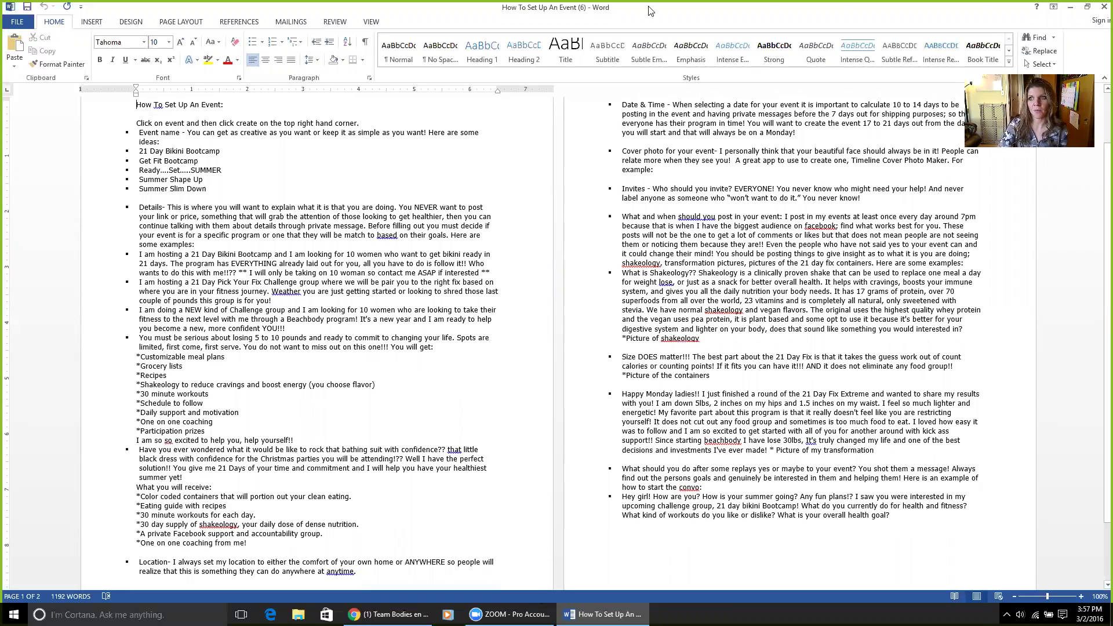
pyautogui.click(1070, 13)
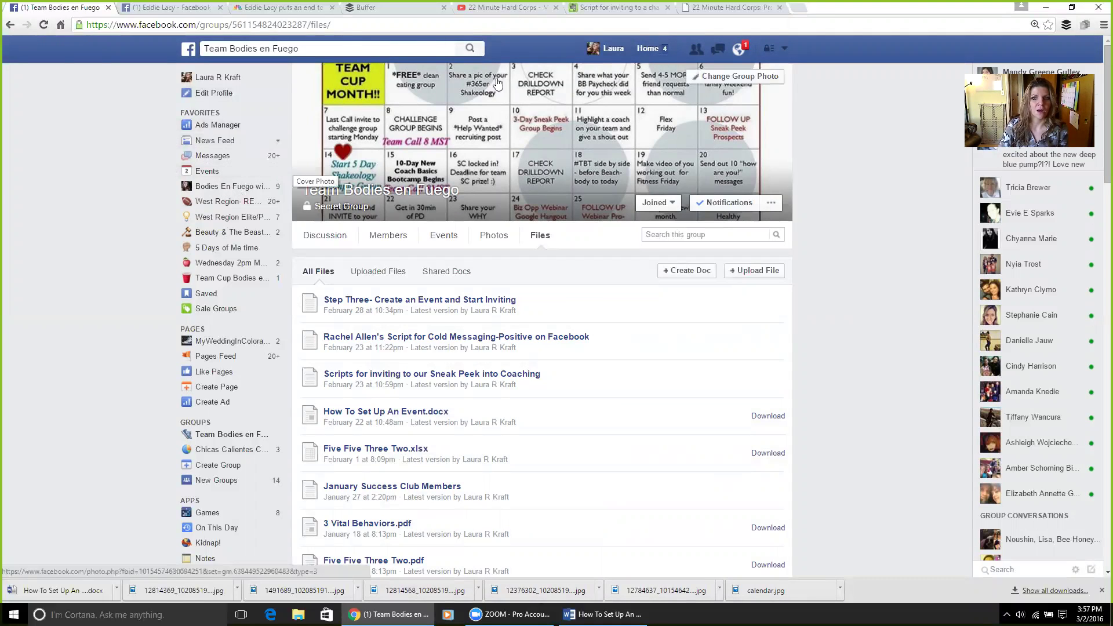
# Go from Home to the Events page and start creating a new event.
pyautogui.click(639, 48)
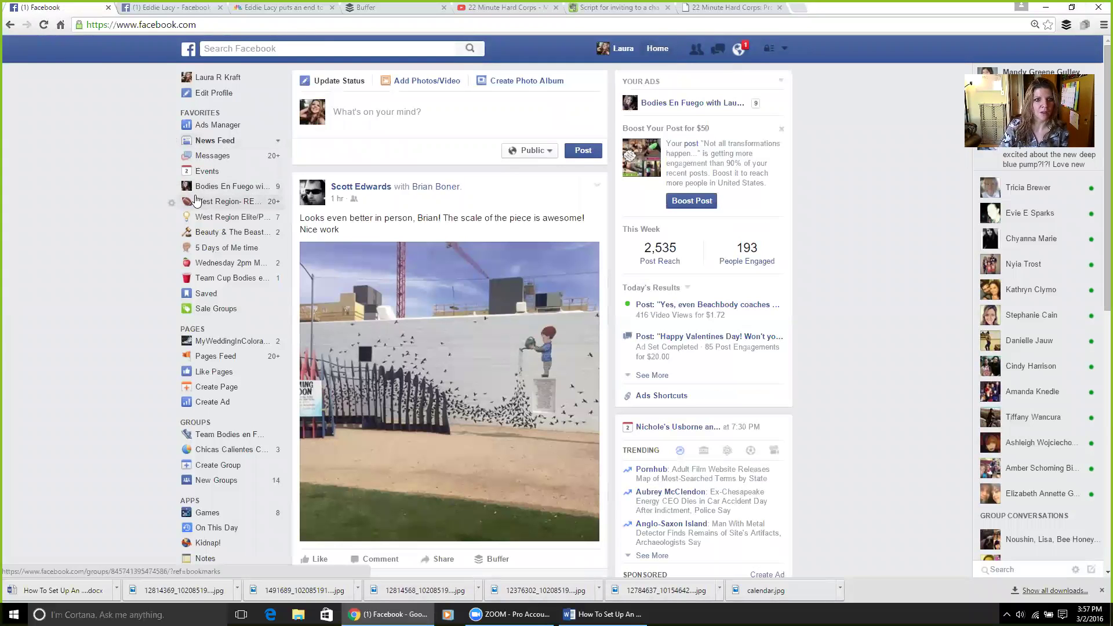
pyautogui.click(204, 171)
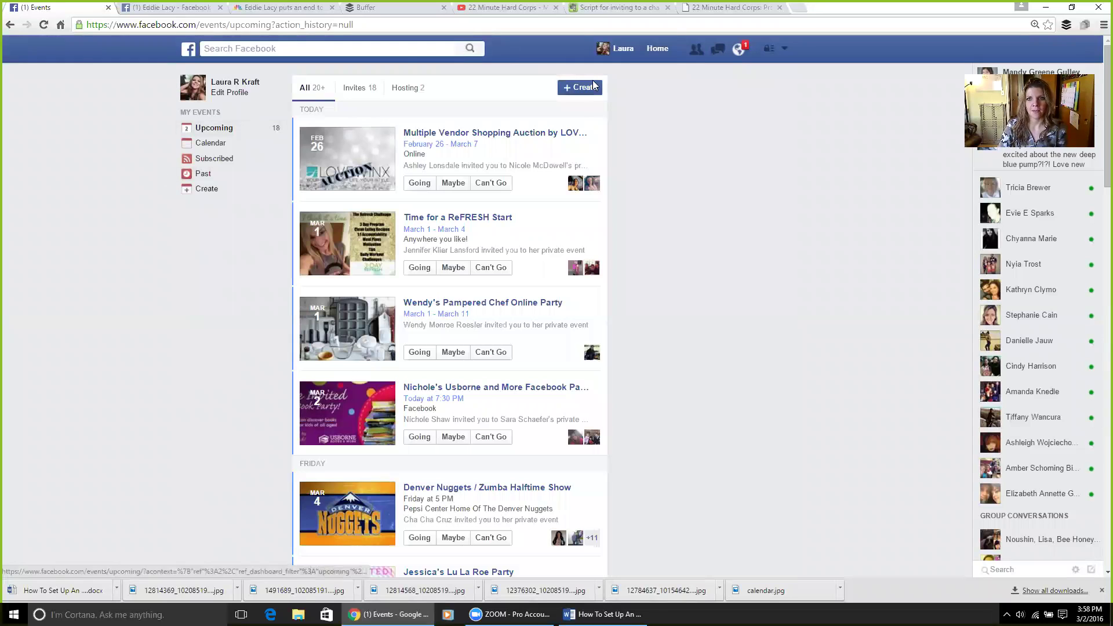
pyautogui.click(581, 88)
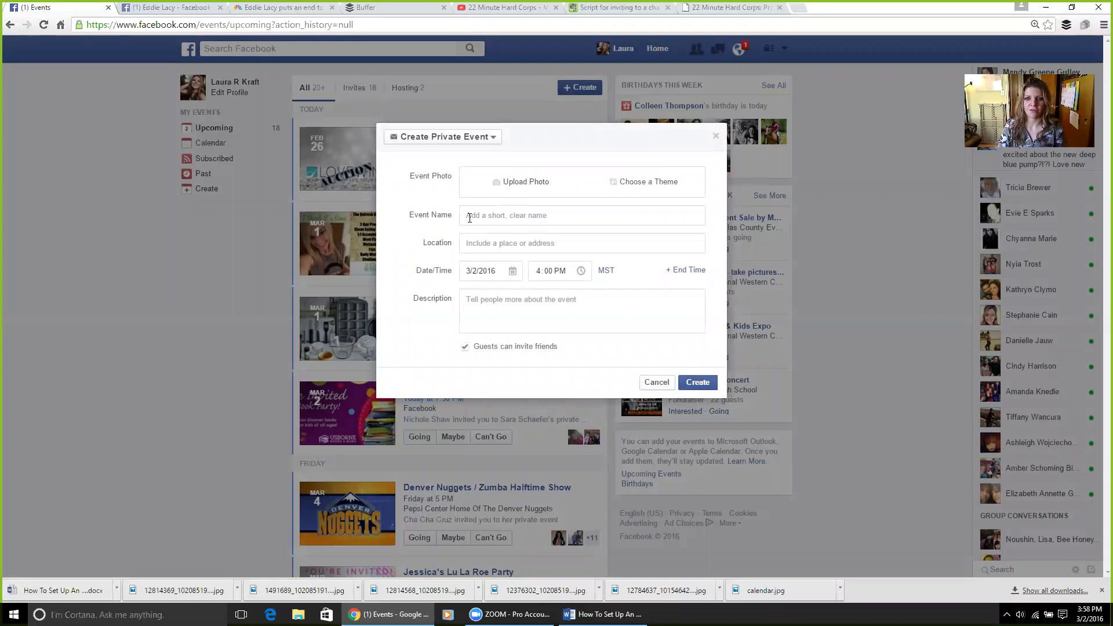
# Name the event 'March Madness Challenge-Don't get MAD get EVEN better!'.
pyautogui.write('March Madb=')
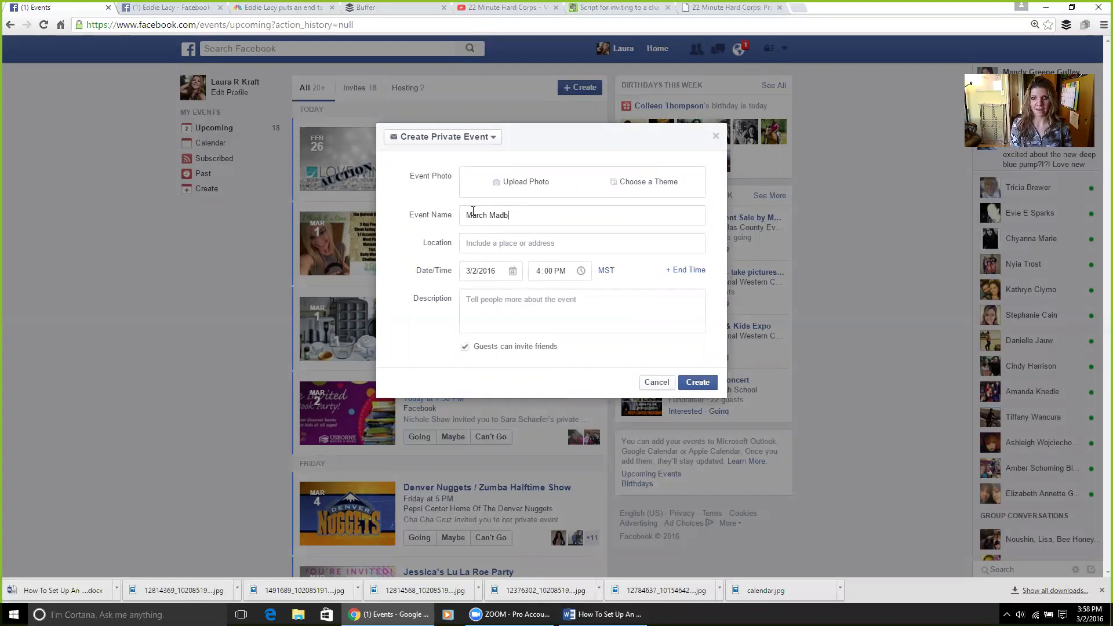
pyautogui.press('BackSpace')
pyautogui.press('BackSpace')
pyautogui.write('ness Challenge')
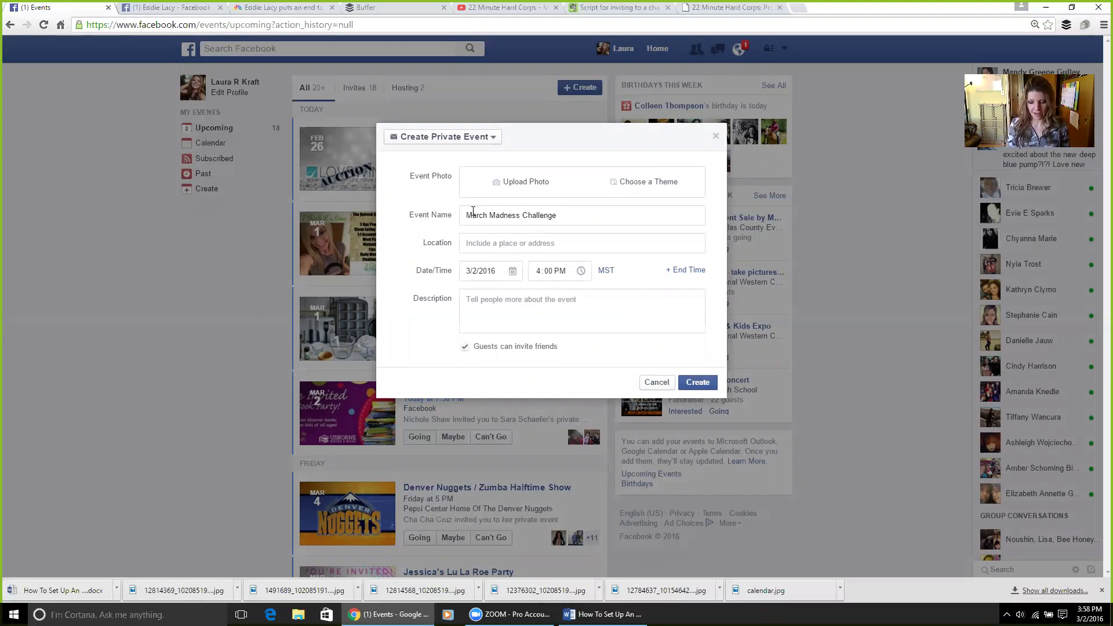
pyautogui.write('-Do')
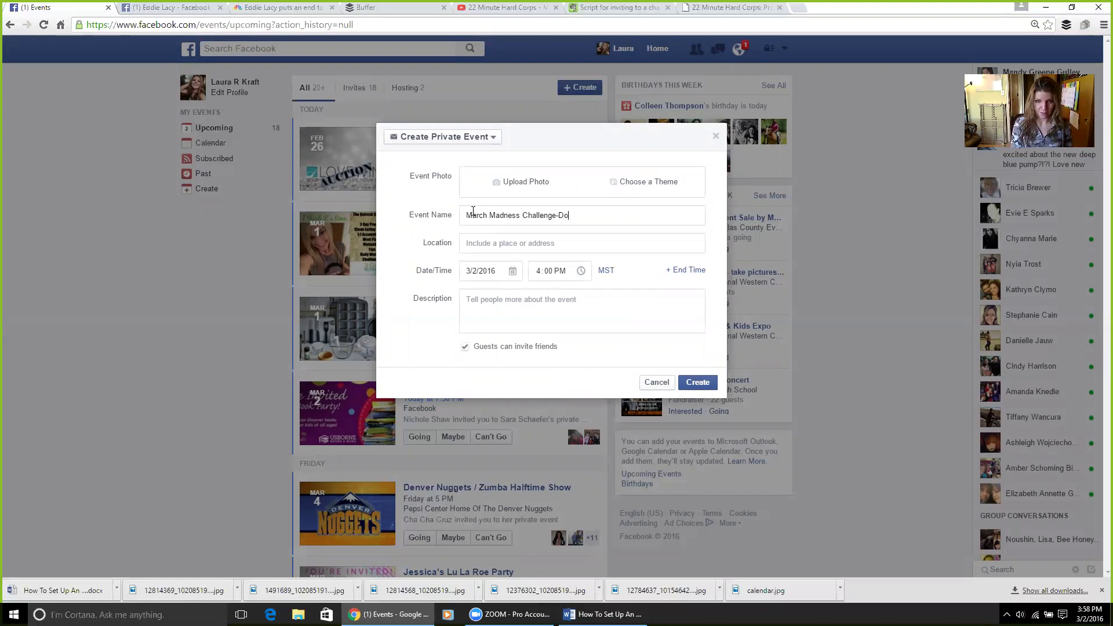
pyautogui.write("n't g")
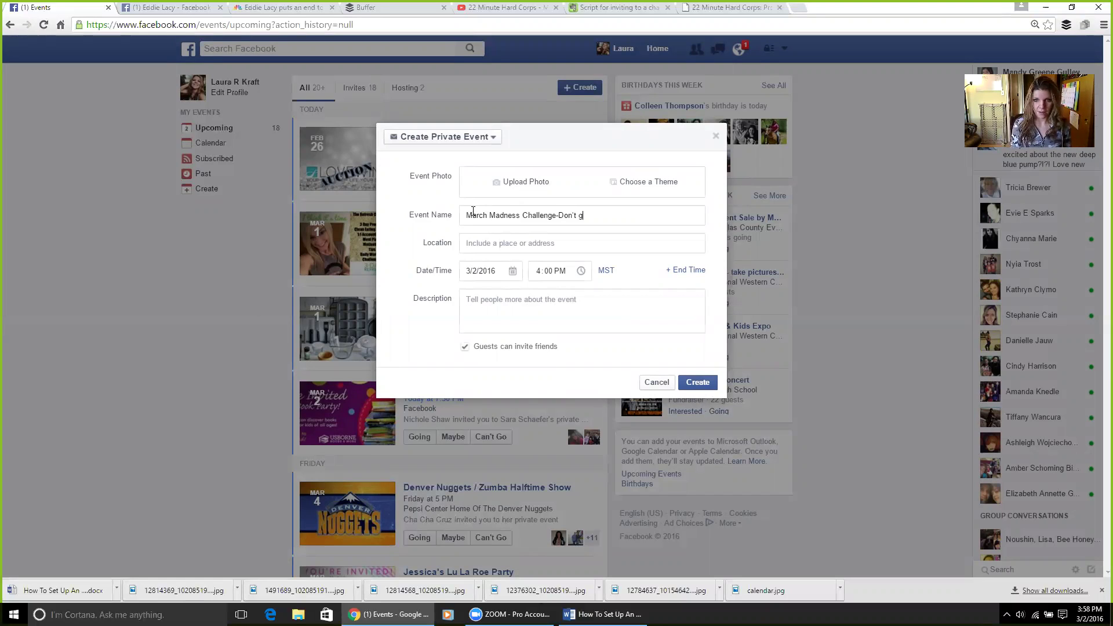
pyautogui.write('et mad')
pyautogui.press('BackSpace')
pyautogui.press('BackSpace')
pyautogui.press('BackSpace')
pyautogui.write('MAD')
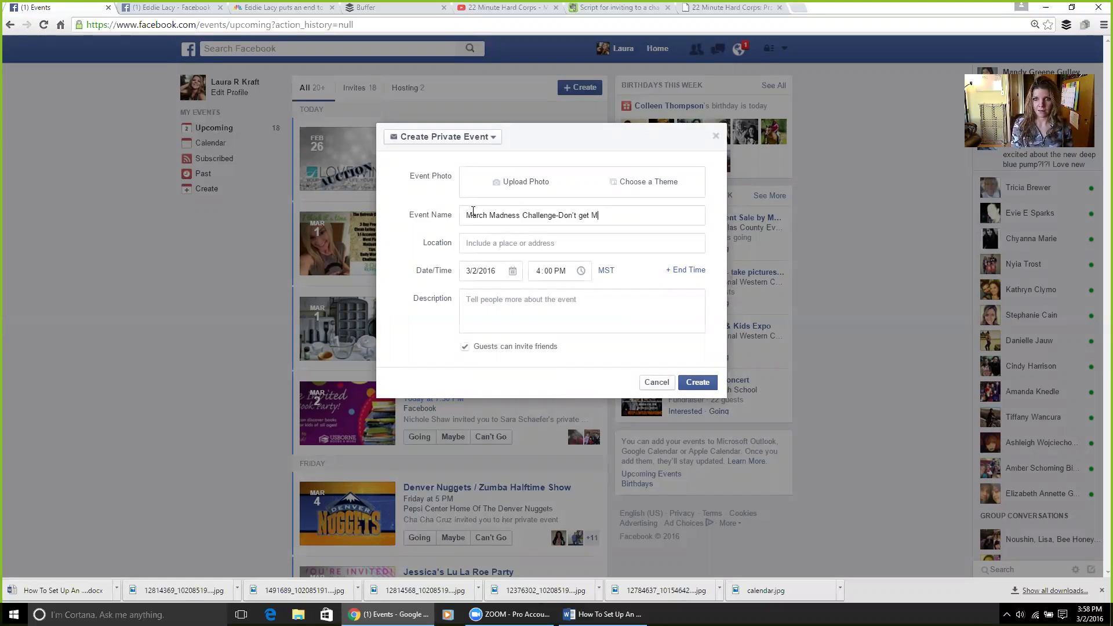
pyautogui.write(' get EV')
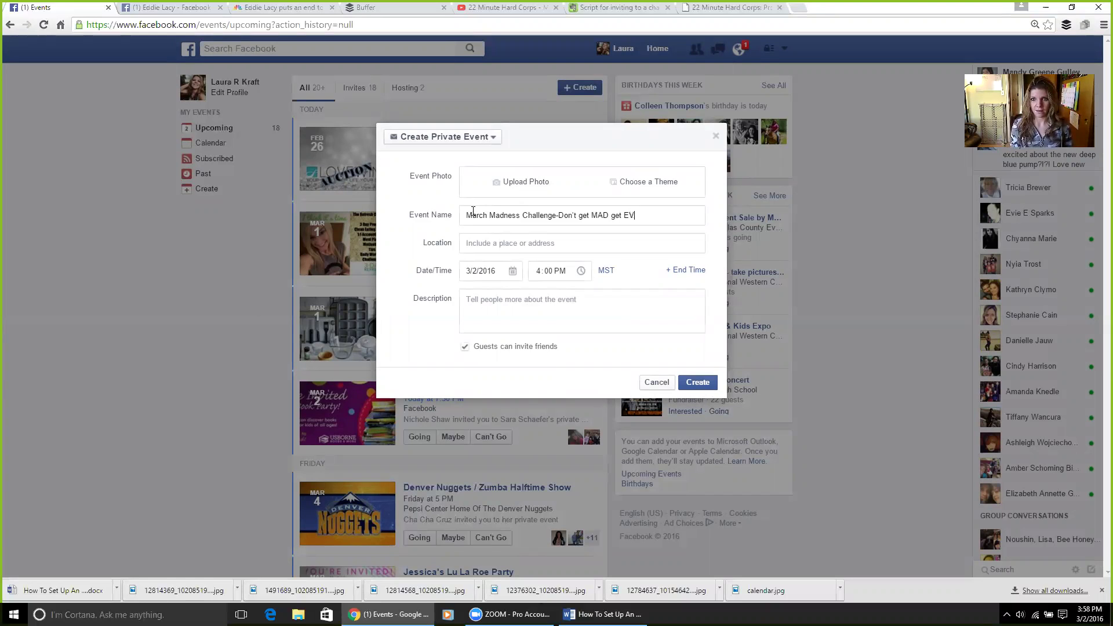
pyautogui.write('EN better@')
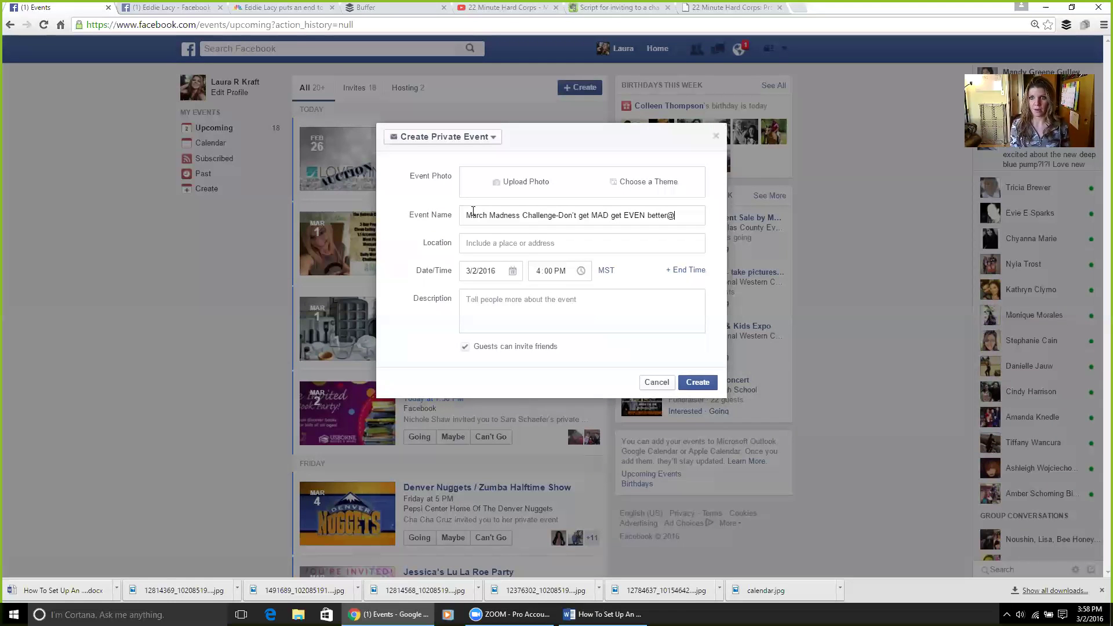
pyautogui.press('BackSpace')
pyautogui.write('!')
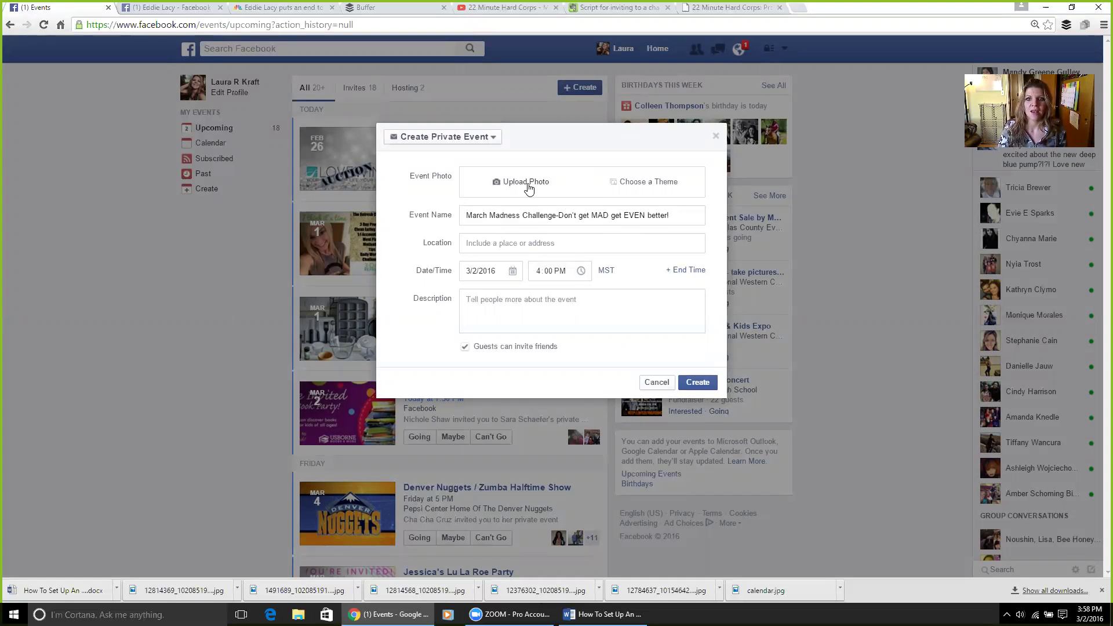
# Open the message conversation holding the March Madness Challenge image and download the photo.
pyautogui.click(191, 8)
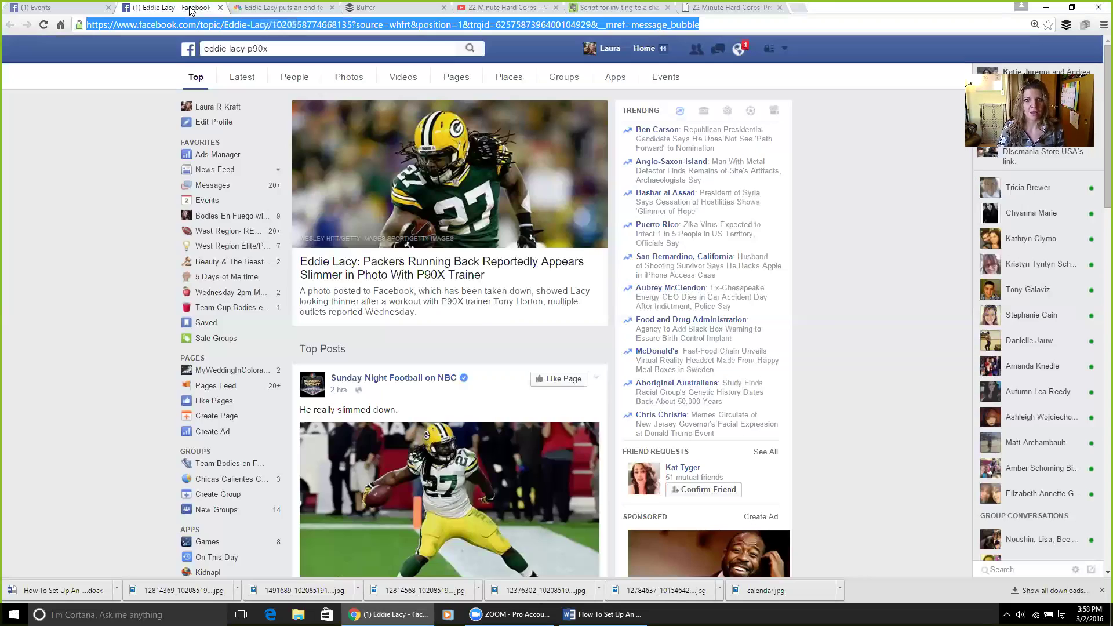
pyautogui.click(718, 51)
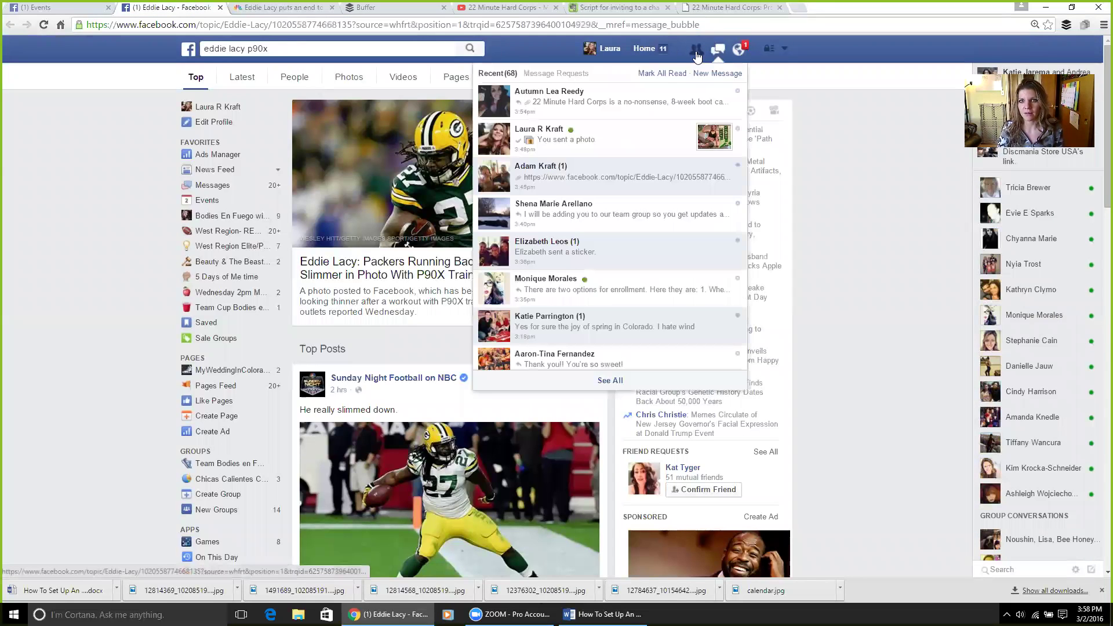
pyautogui.click(600, 138)
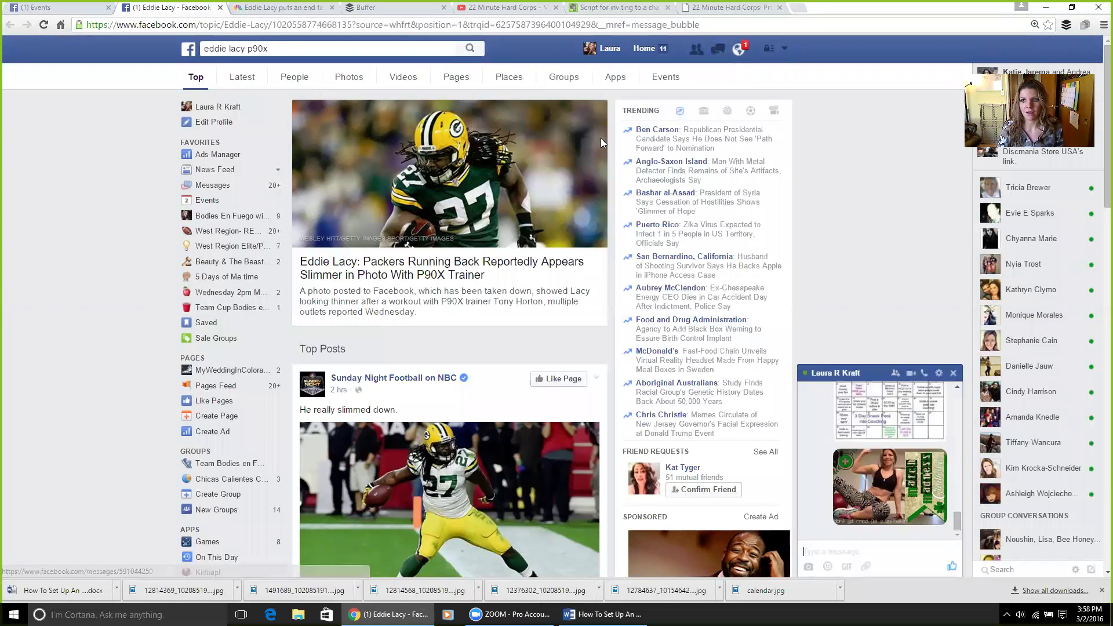
pyautogui.click(877, 518)
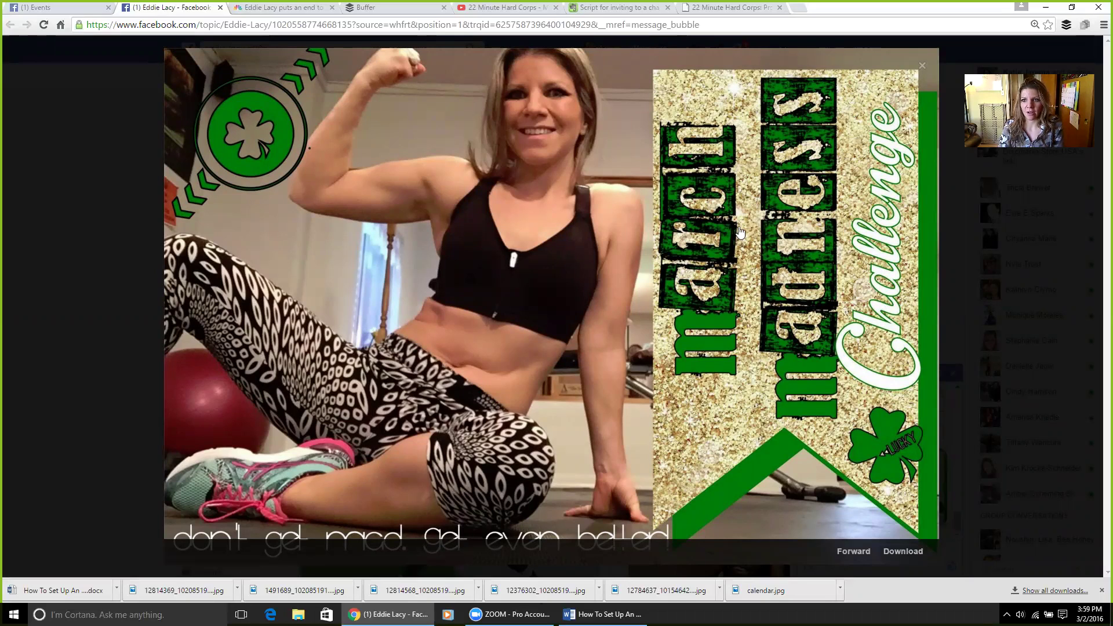
pyautogui.click(903, 552)
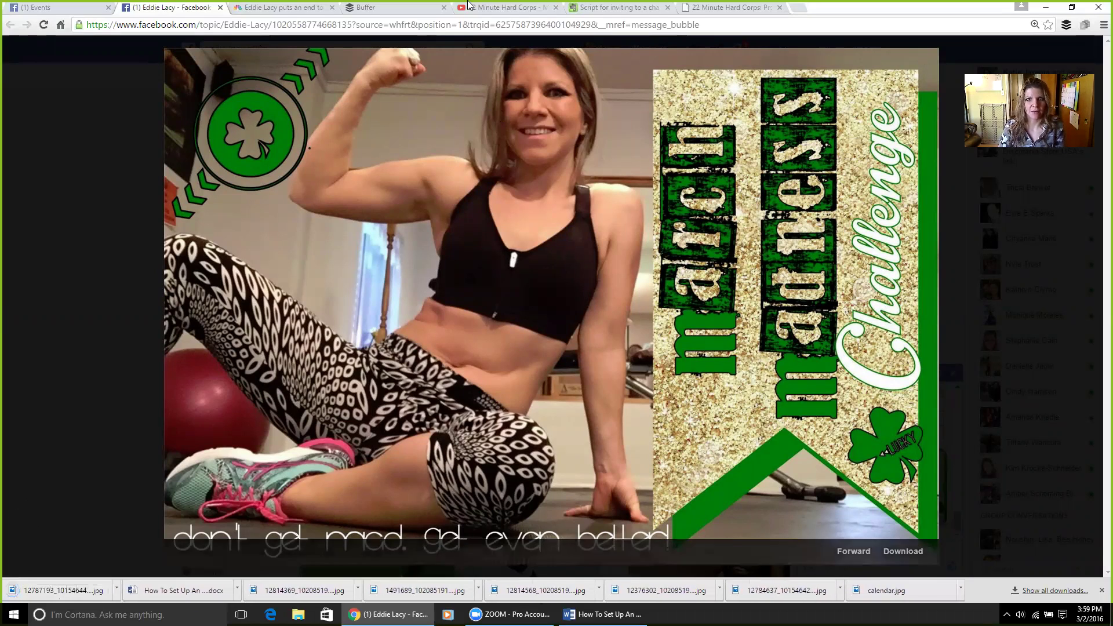
# Upload the downloaded 12787 image as the event photo and shift it down slightly.
pyautogui.click(48, 11)
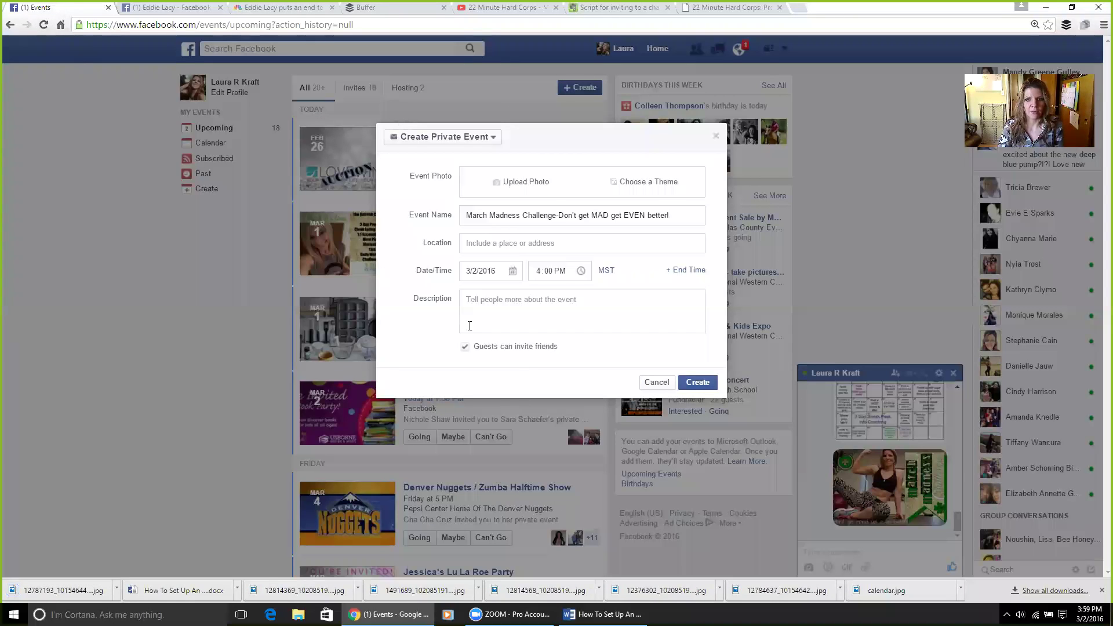
pyautogui.click(525, 183)
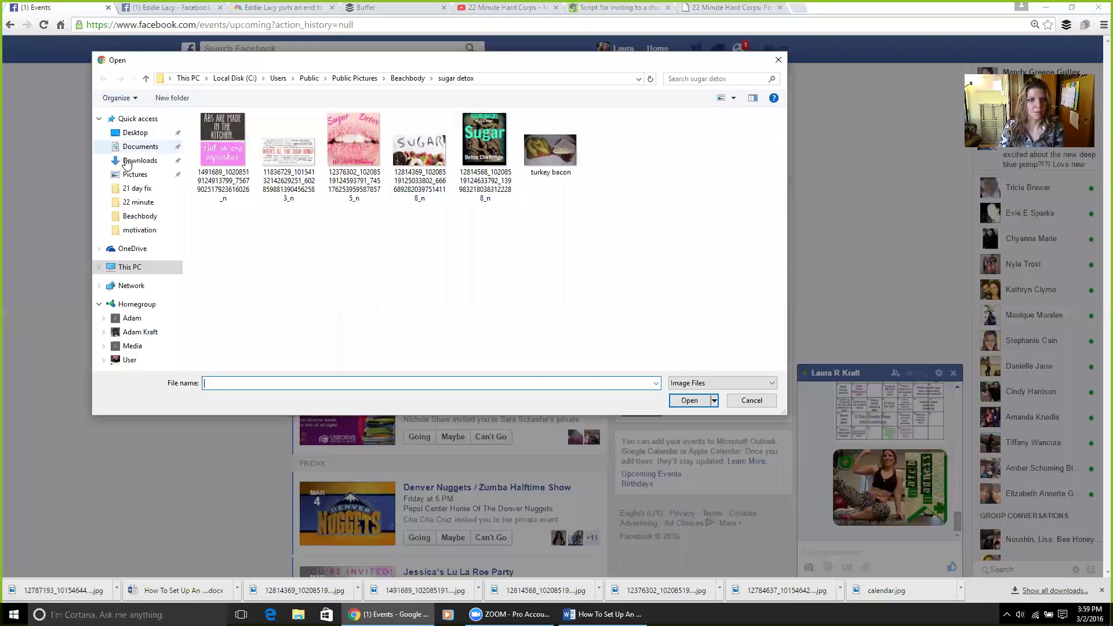
pyautogui.click(127, 164)
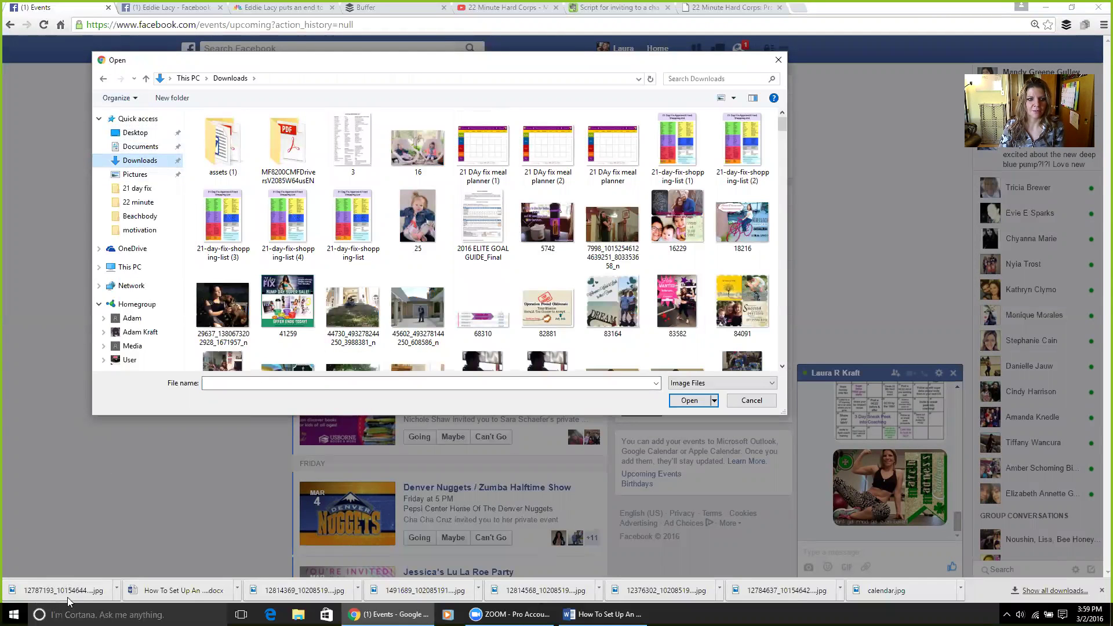
pyautogui.click(233, 383)
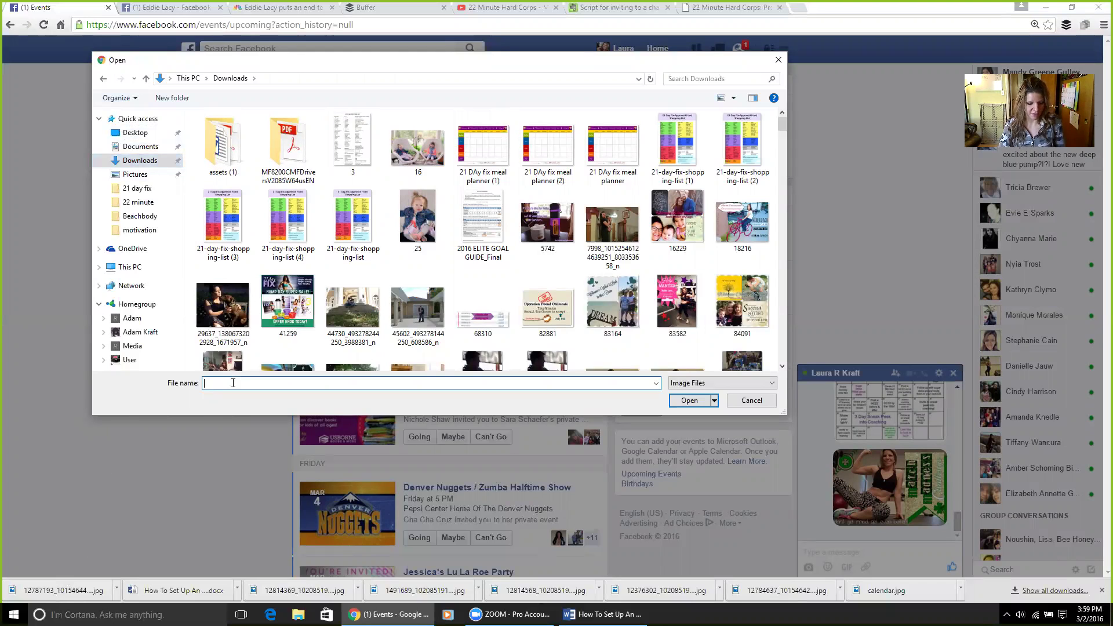
pyautogui.write('12')
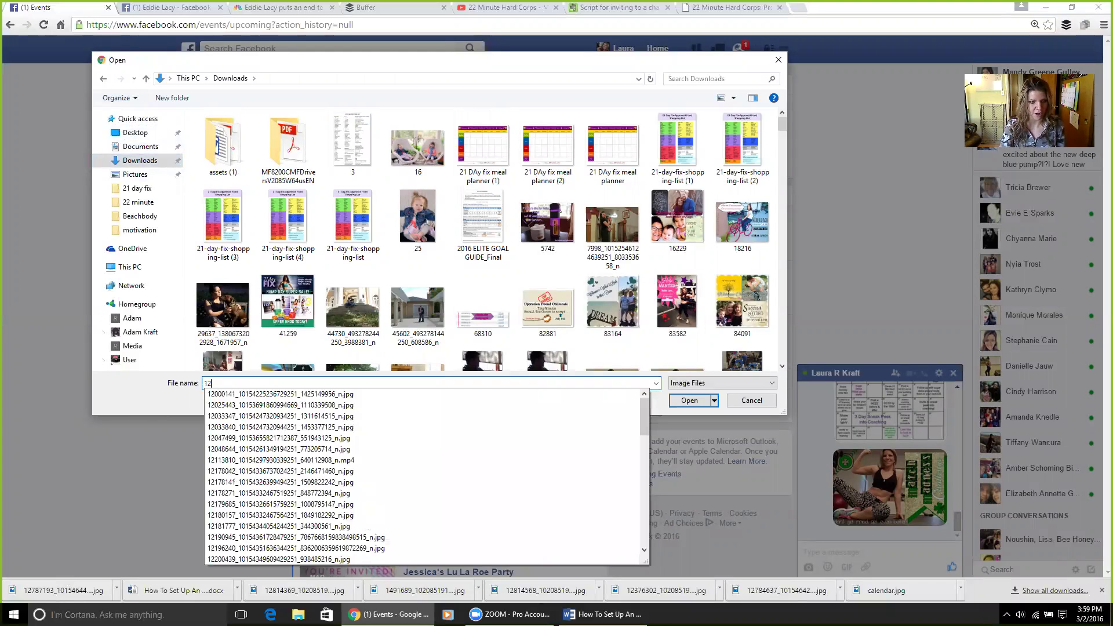
pyautogui.write('7')
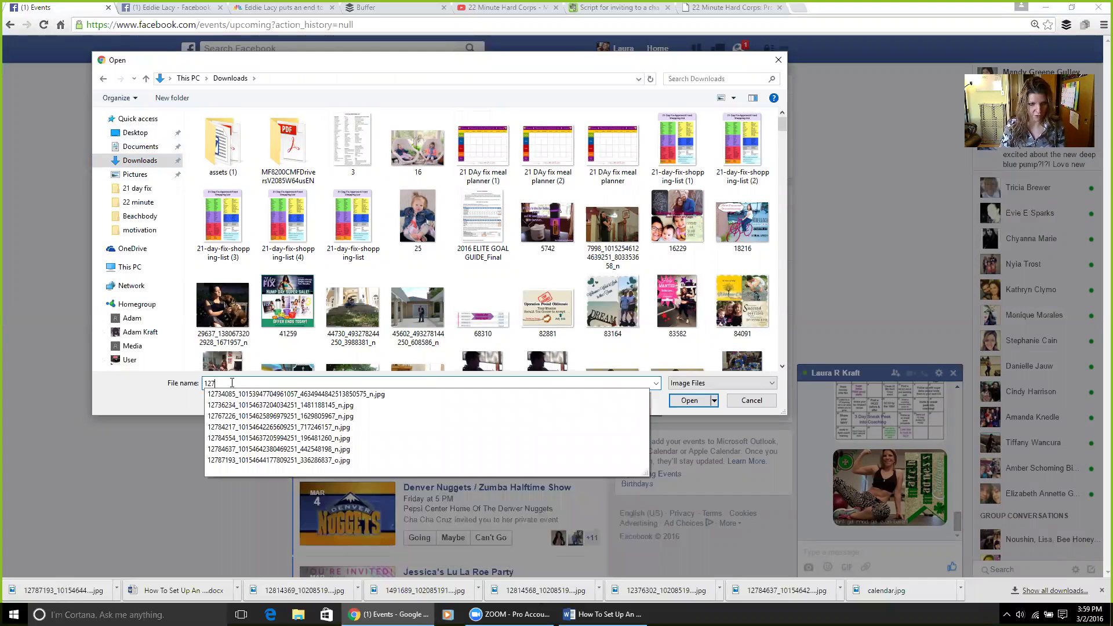
pyautogui.write('87')
pyautogui.click(262, 406)
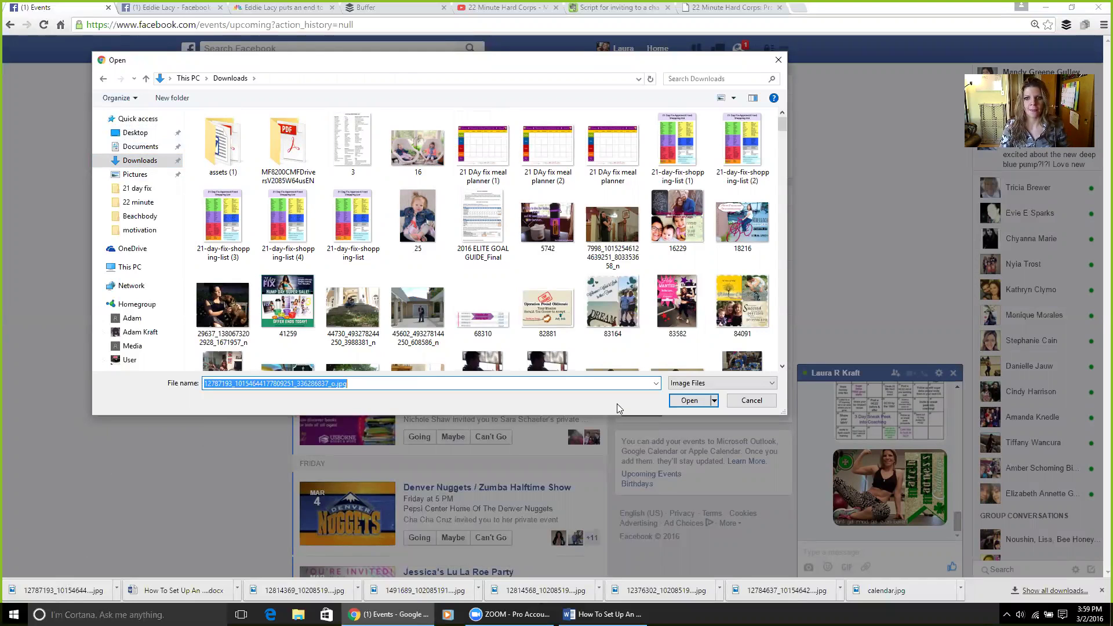
pyautogui.click(689, 400)
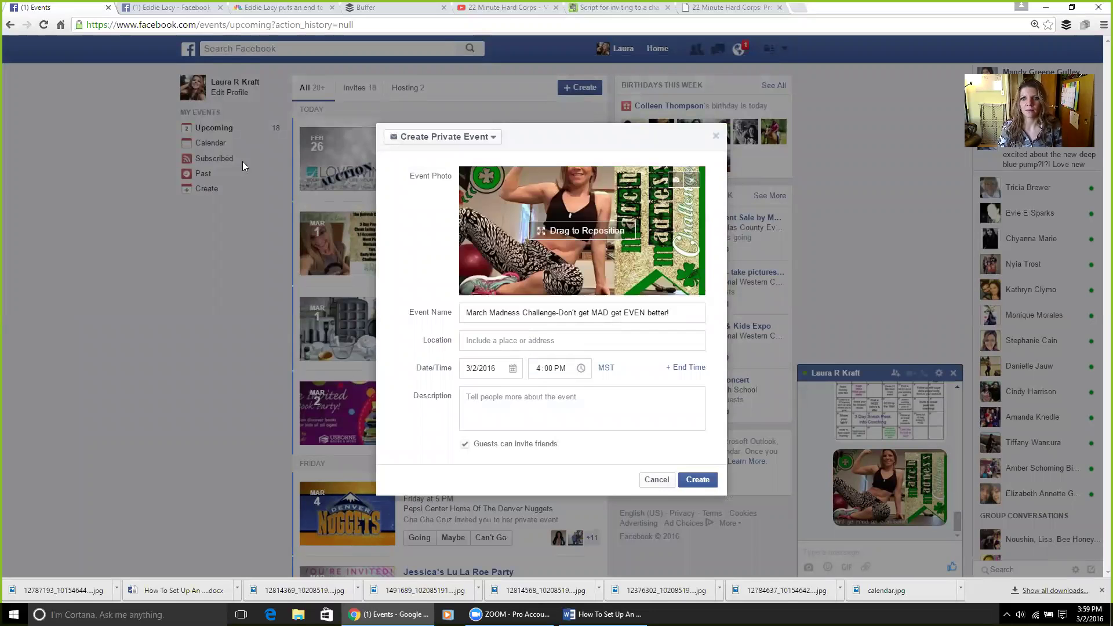
pyautogui.moveTo(476, 191); pyautogui.dragTo(469, 212)
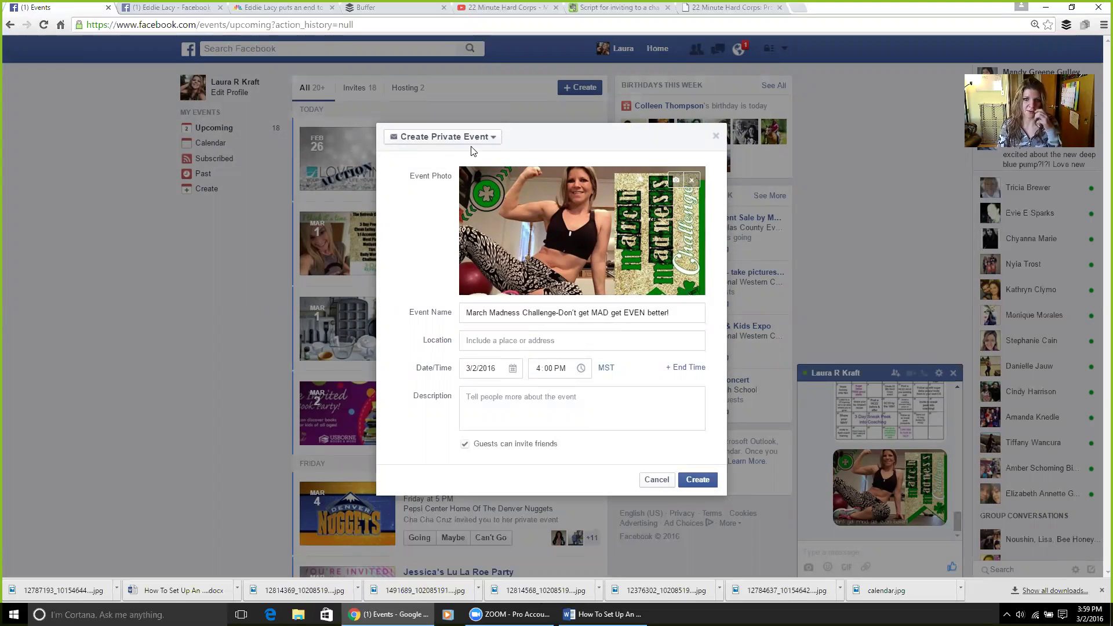
# Make the event public, add the 12787 image as cover photo, and set location 'Comfort of your home'.
pyautogui.click(487, 139)
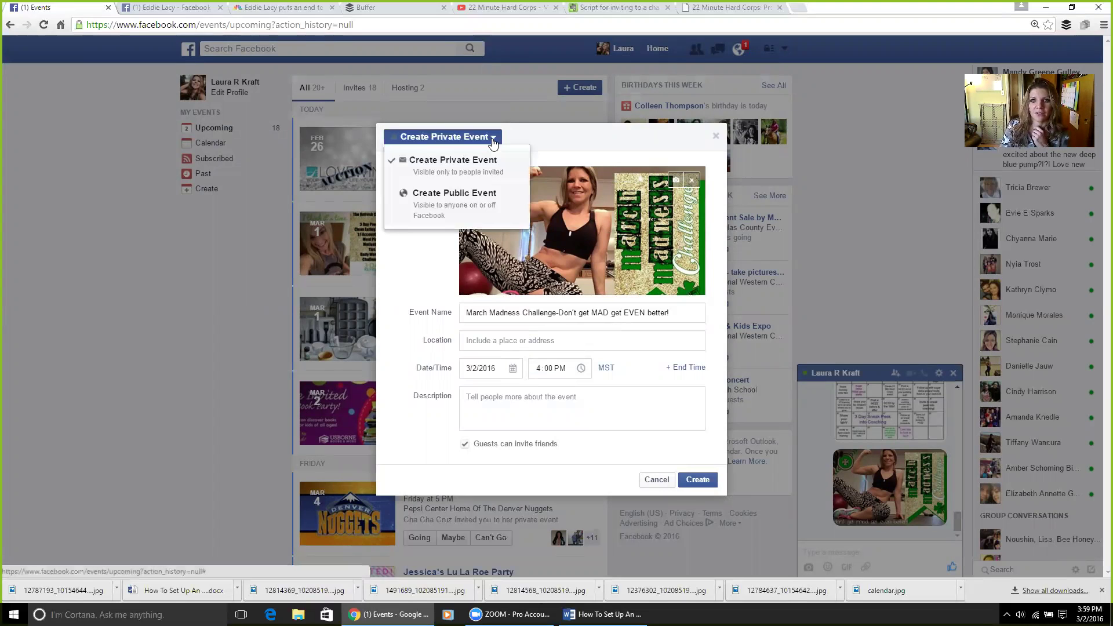
pyautogui.click(454, 194)
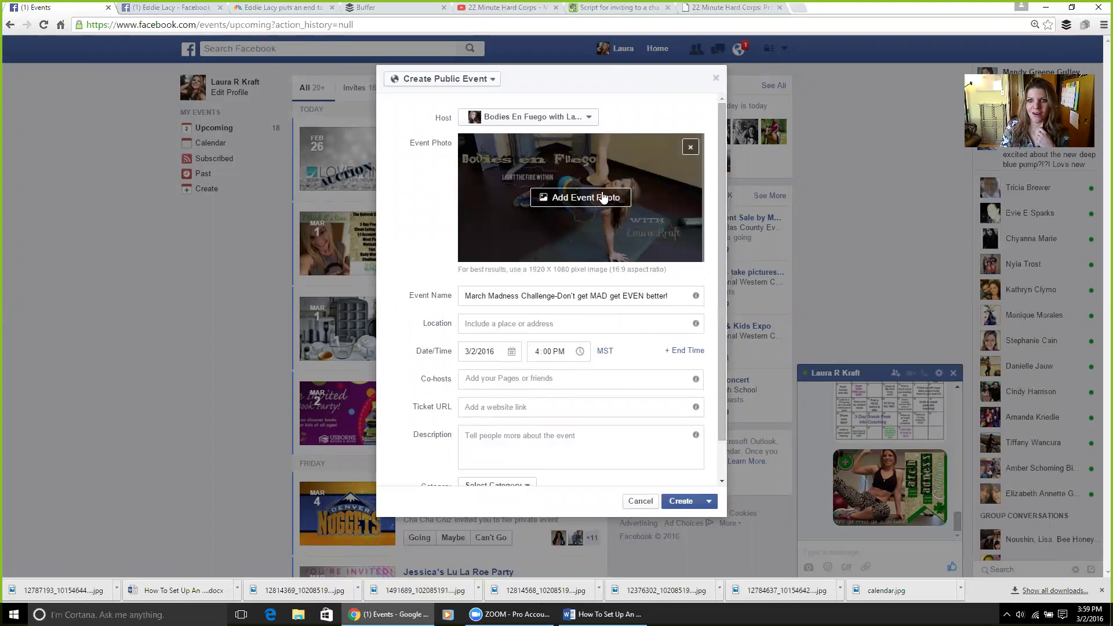
pyautogui.click(585, 198)
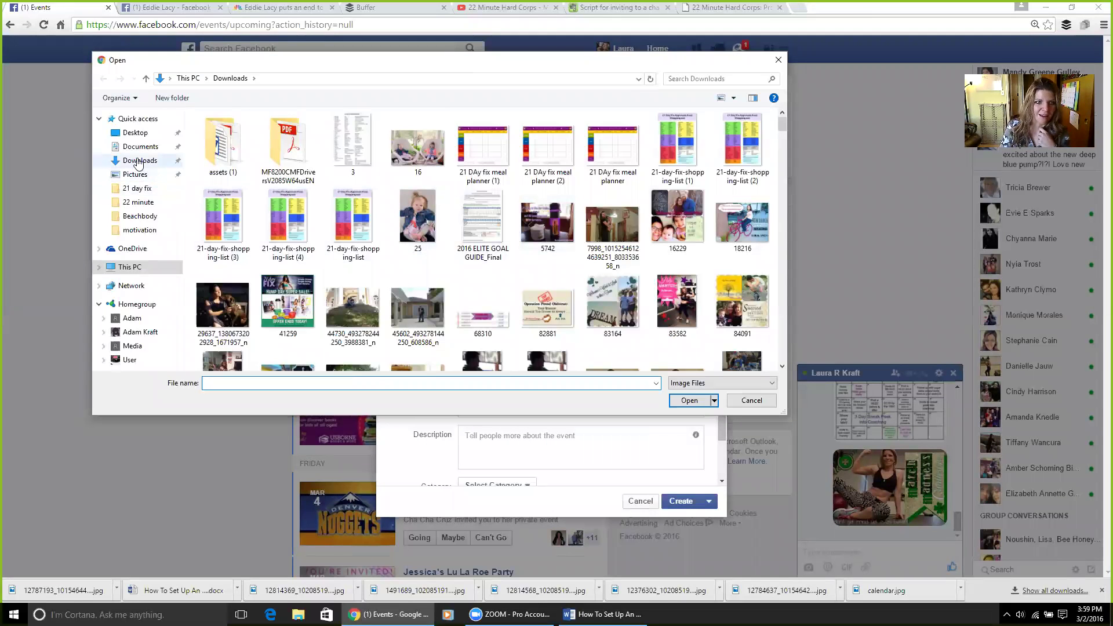
pyautogui.click(137, 161)
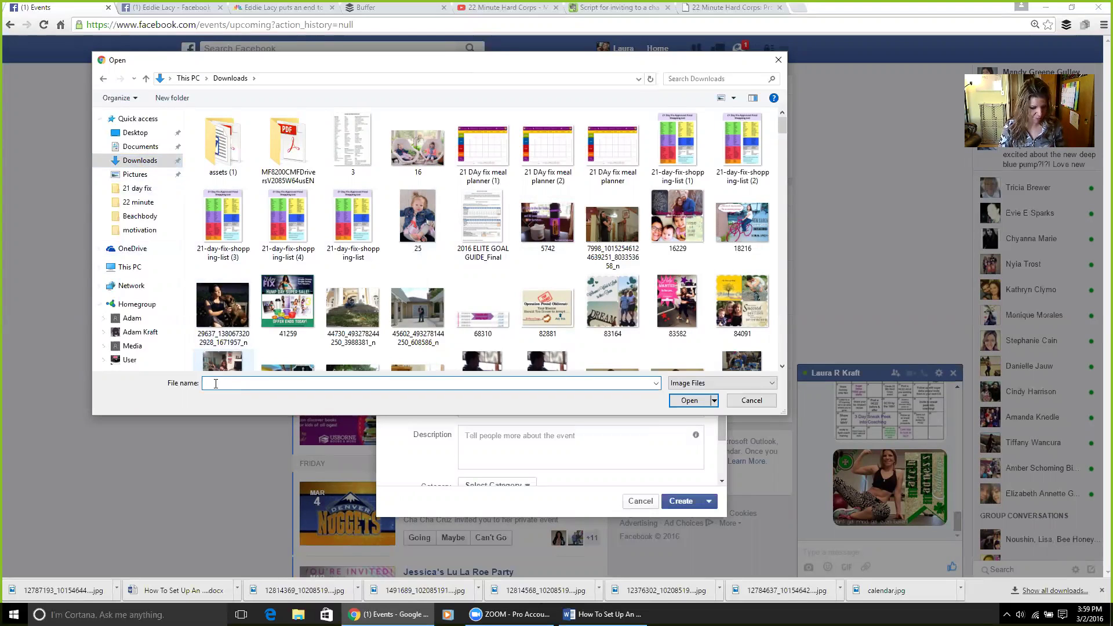
pyautogui.write('127')
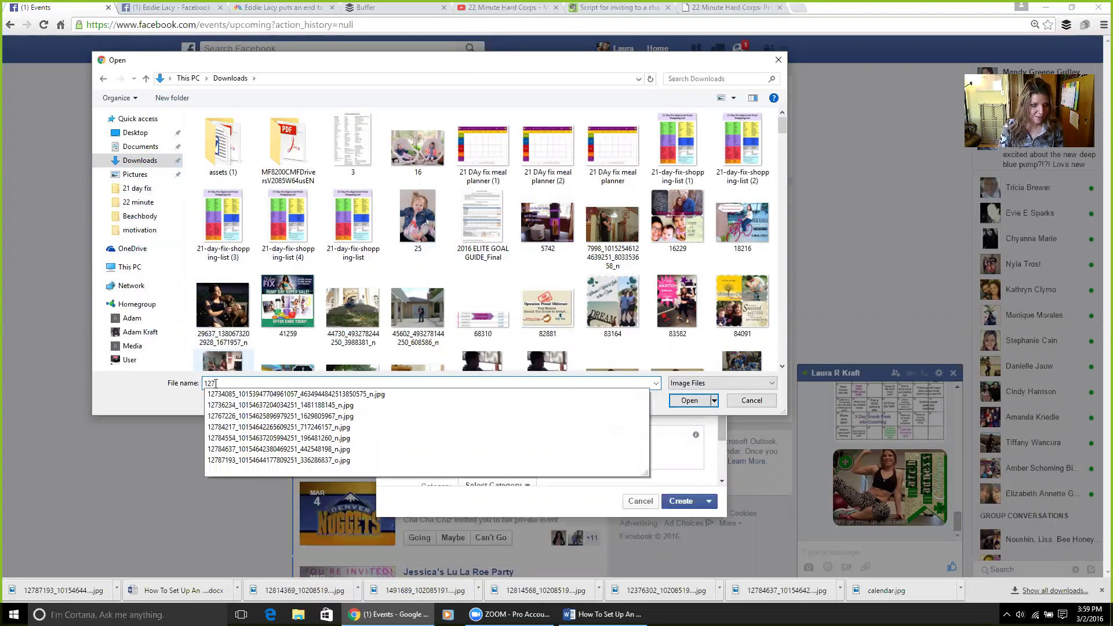
pyautogui.write('87')
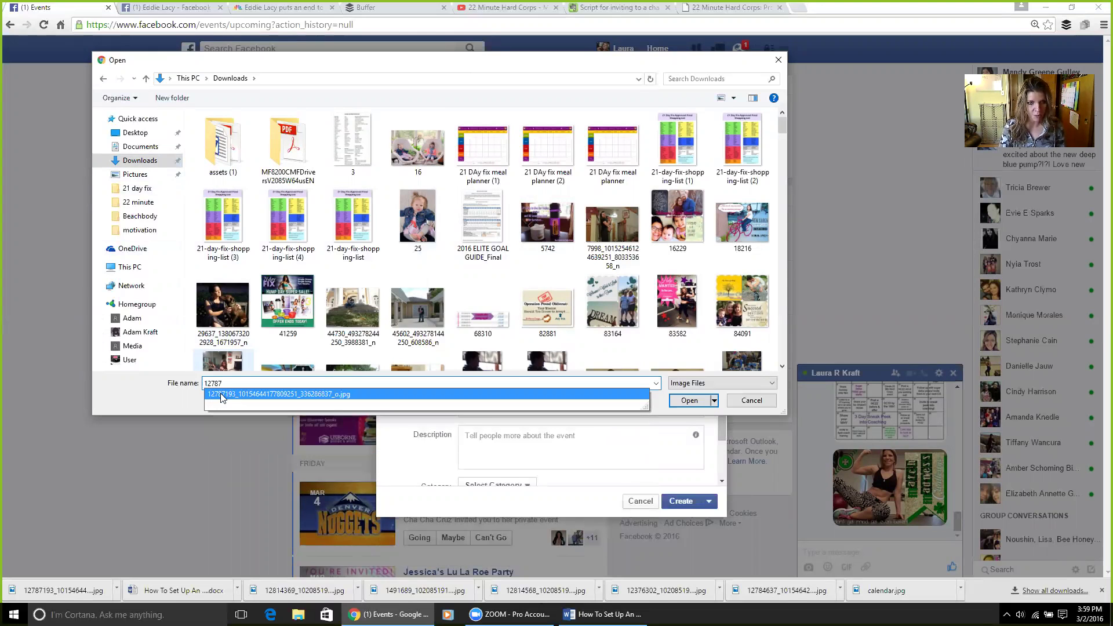
pyautogui.click(221, 398)
pyautogui.click(690, 400)
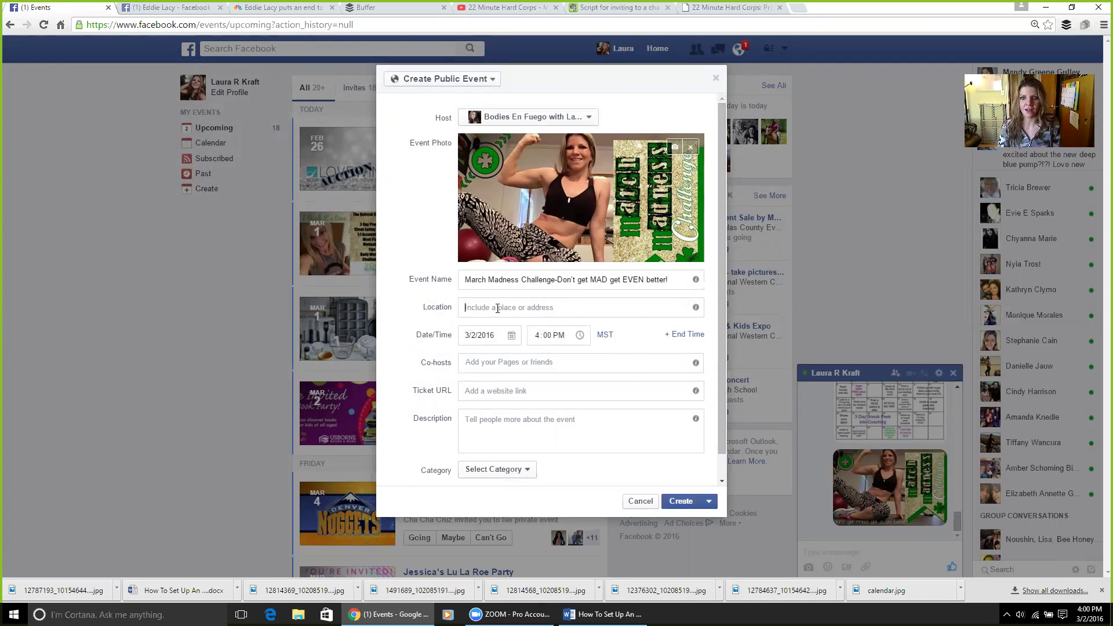
pyautogui.write('Com')
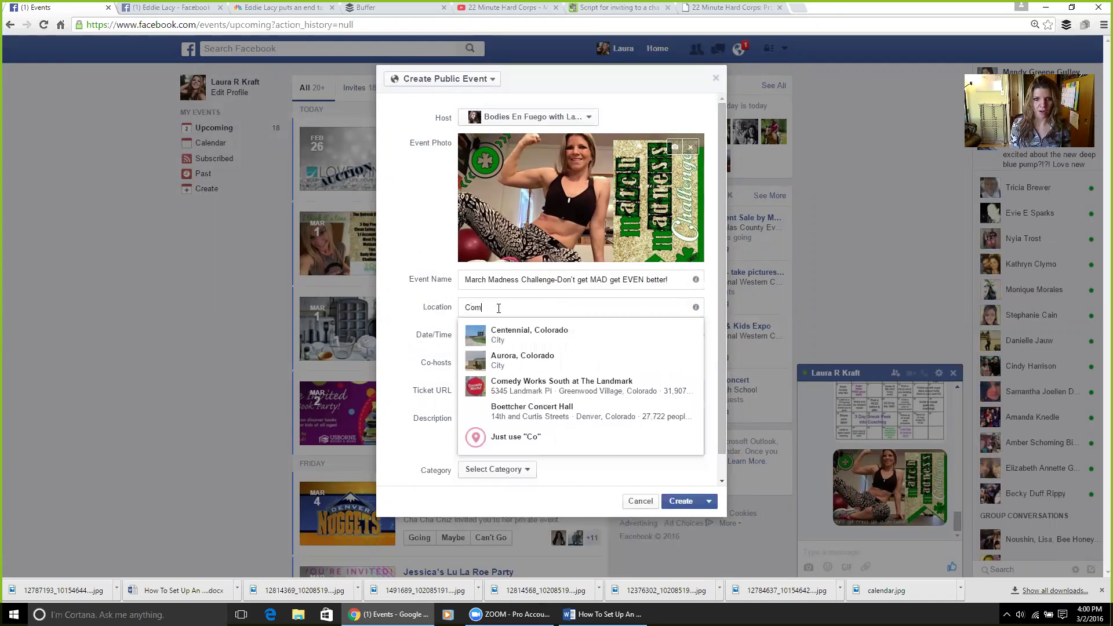
pyautogui.write('fort of your ')
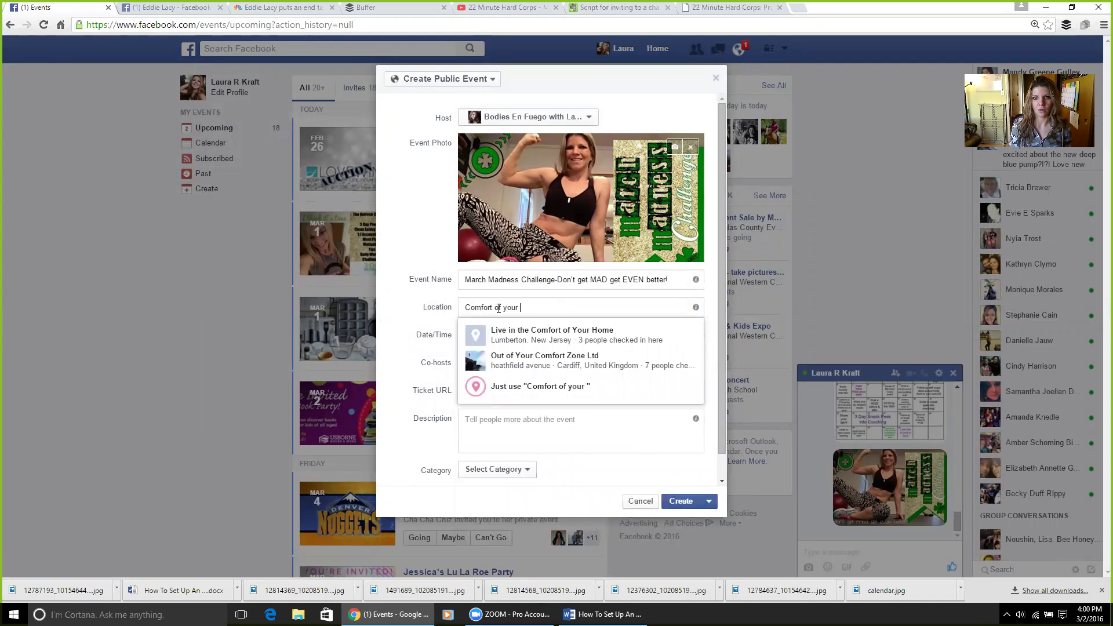
pyautogui.write('home')
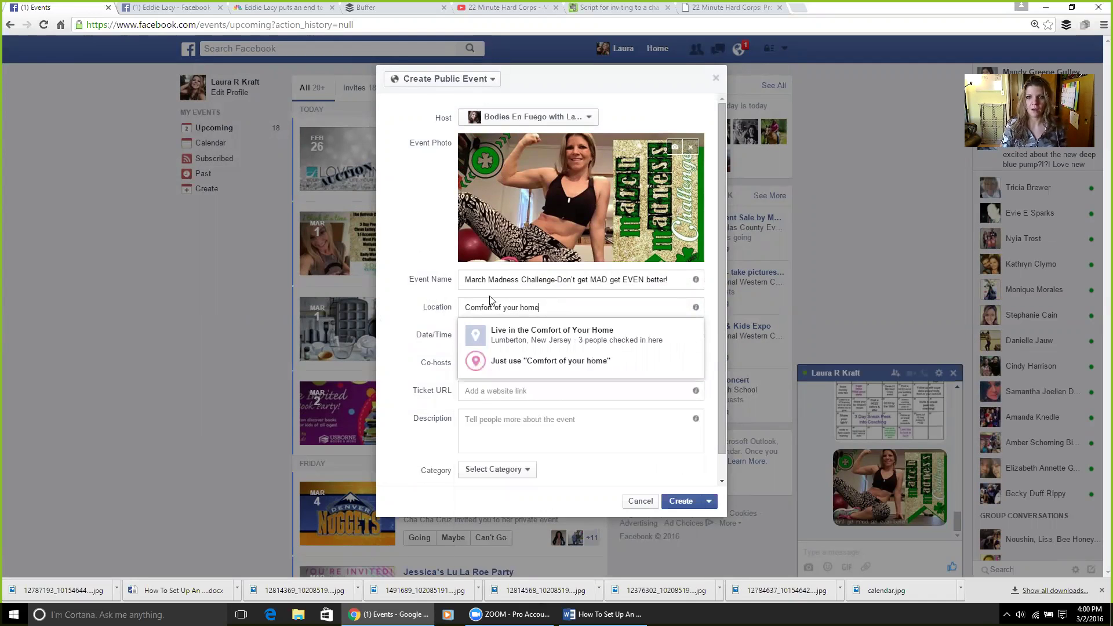
pyautogui.click(406, 296)
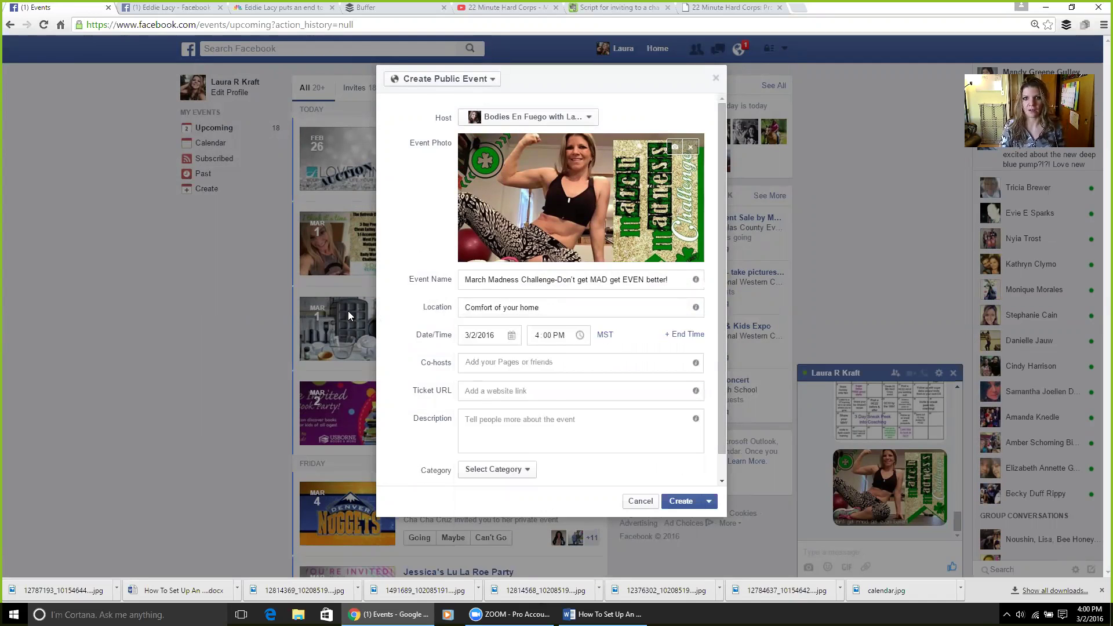
# Set the event to start 3/2/2016 at 6:00 PM and end 3/13/2016 at 10:00 PM.
pyautogui.click(537, 337)
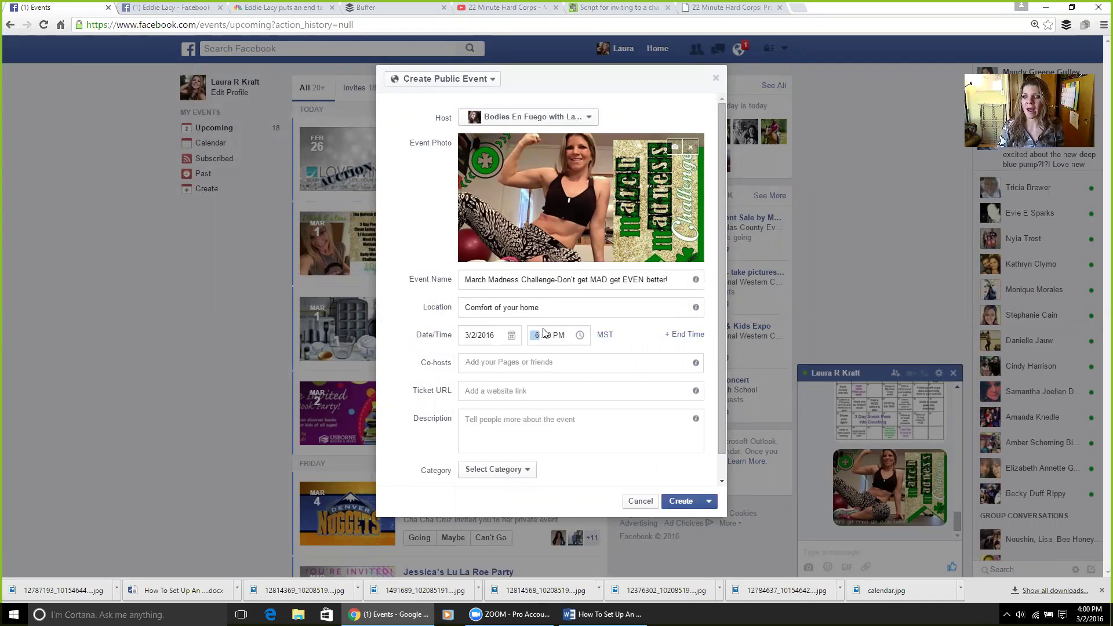
pyautogui.click(677, 335)
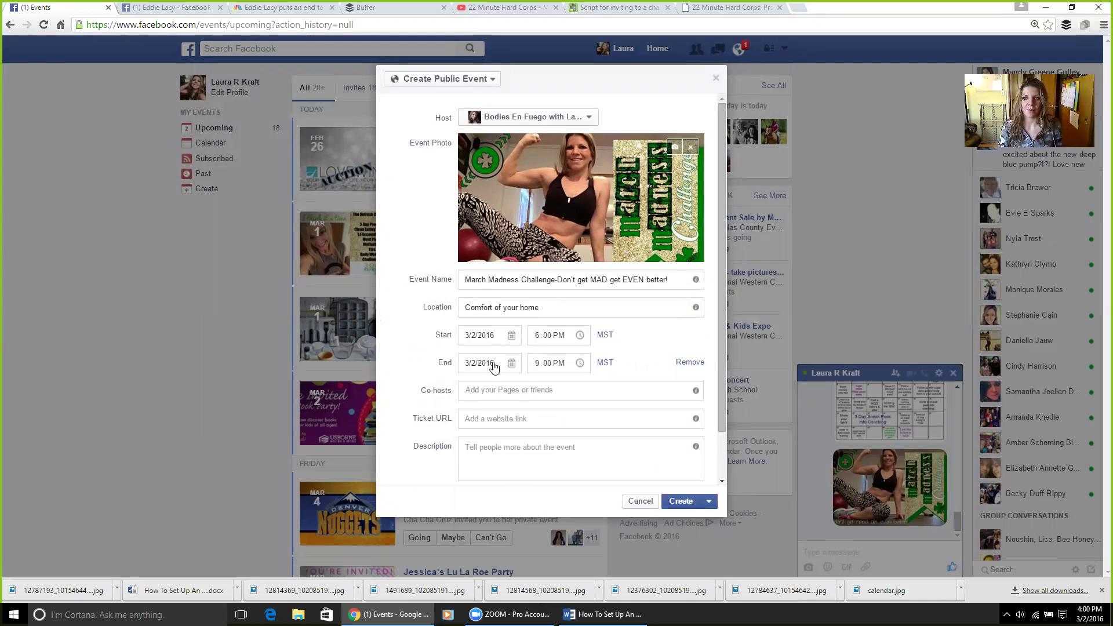
pyautogui.click(511, 365)
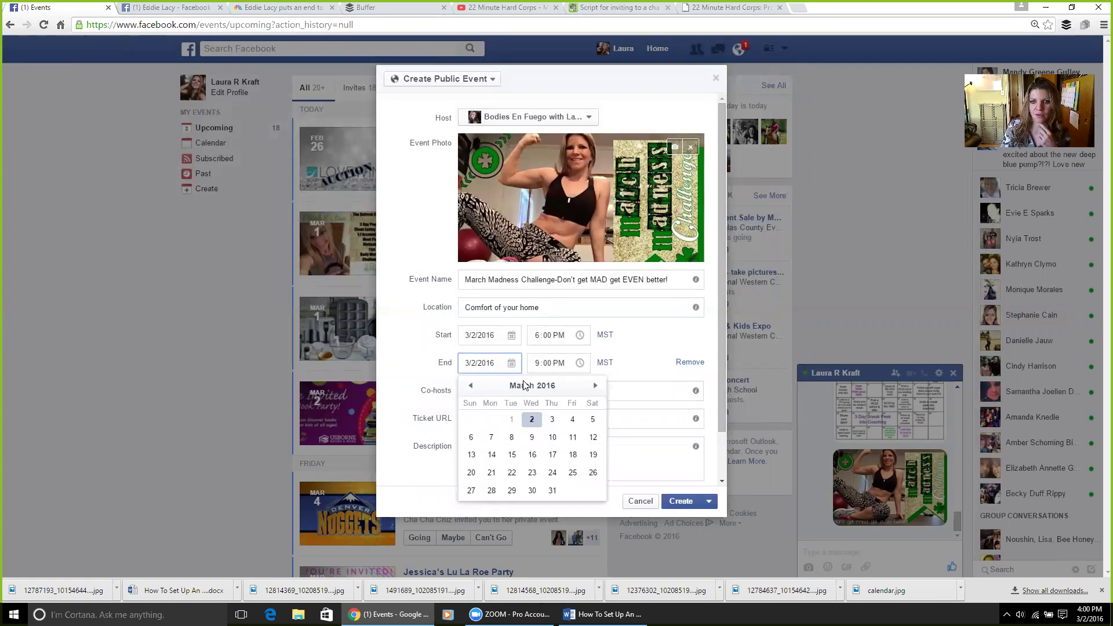
pyautogui.click(533, 456)
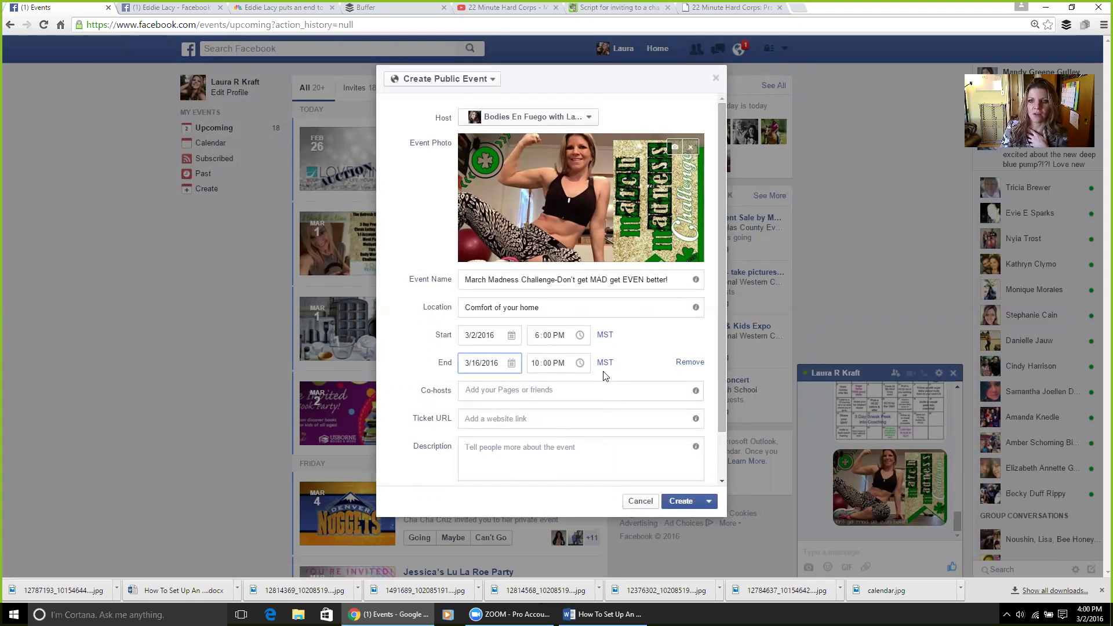
pyautogui.click(512, 364)
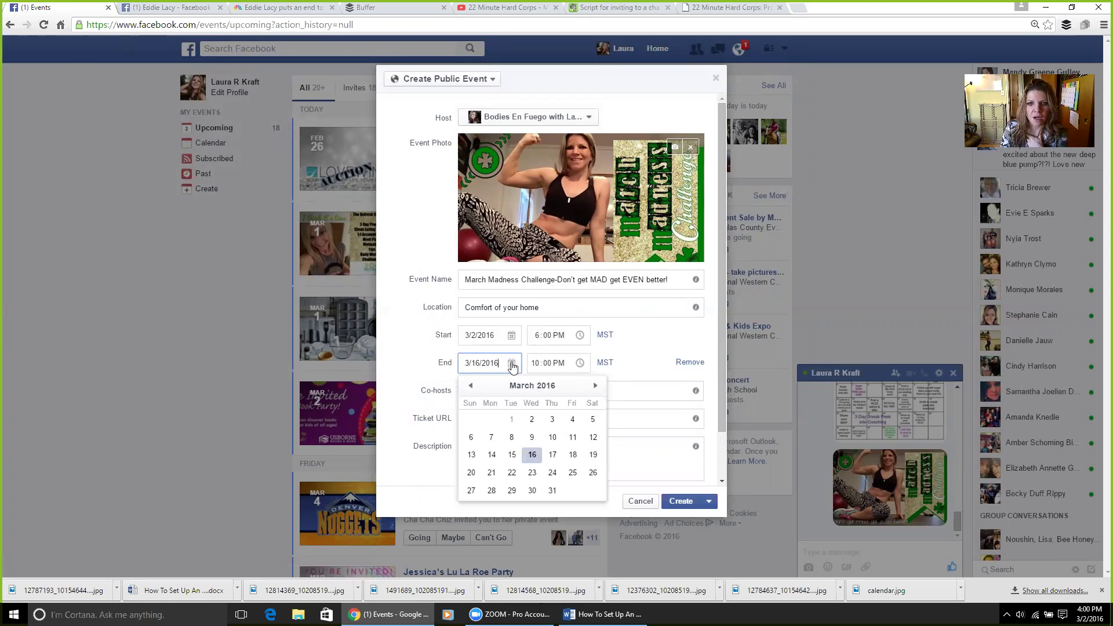
pyautogui.click(471, 455)
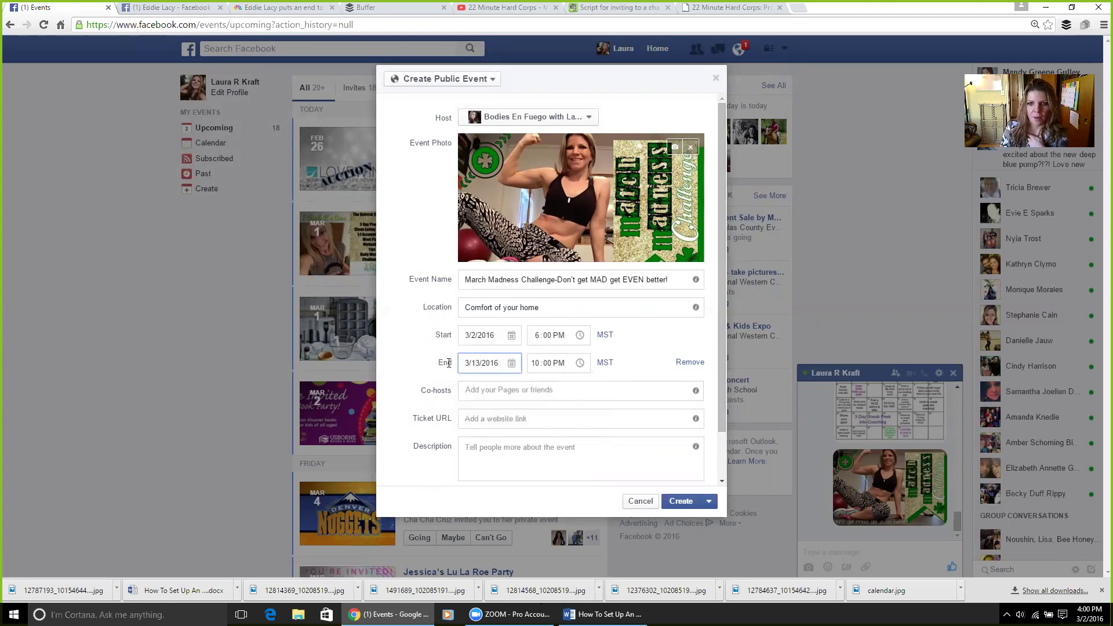
pyautogui.click(535, 364)
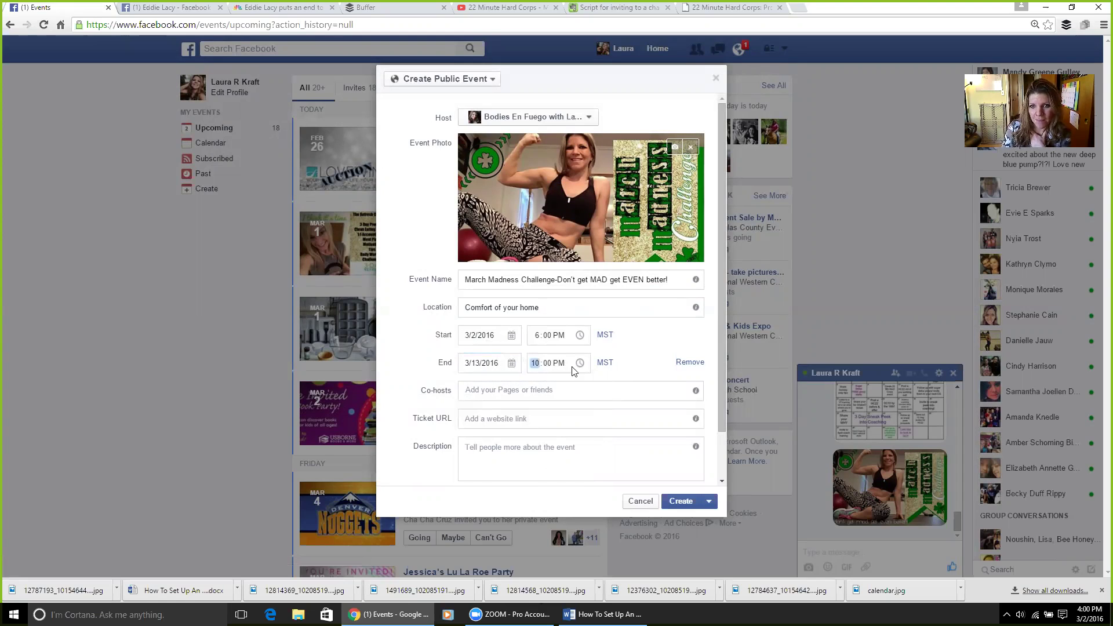
pyautogui.click(638, 365)
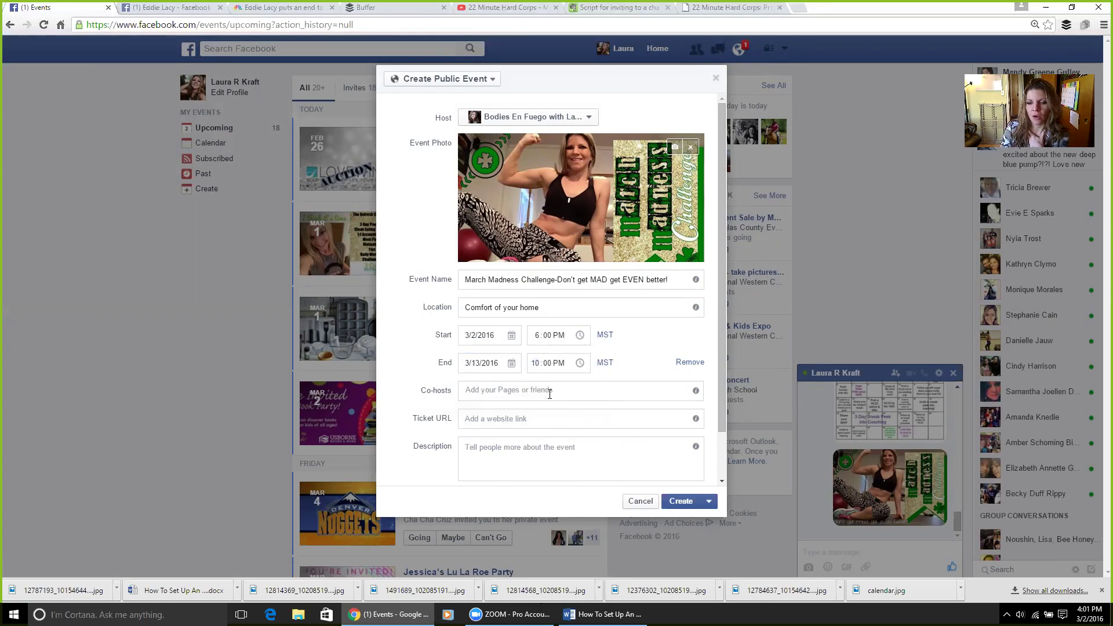
pyautogui.scroll(-1, 544, 405)
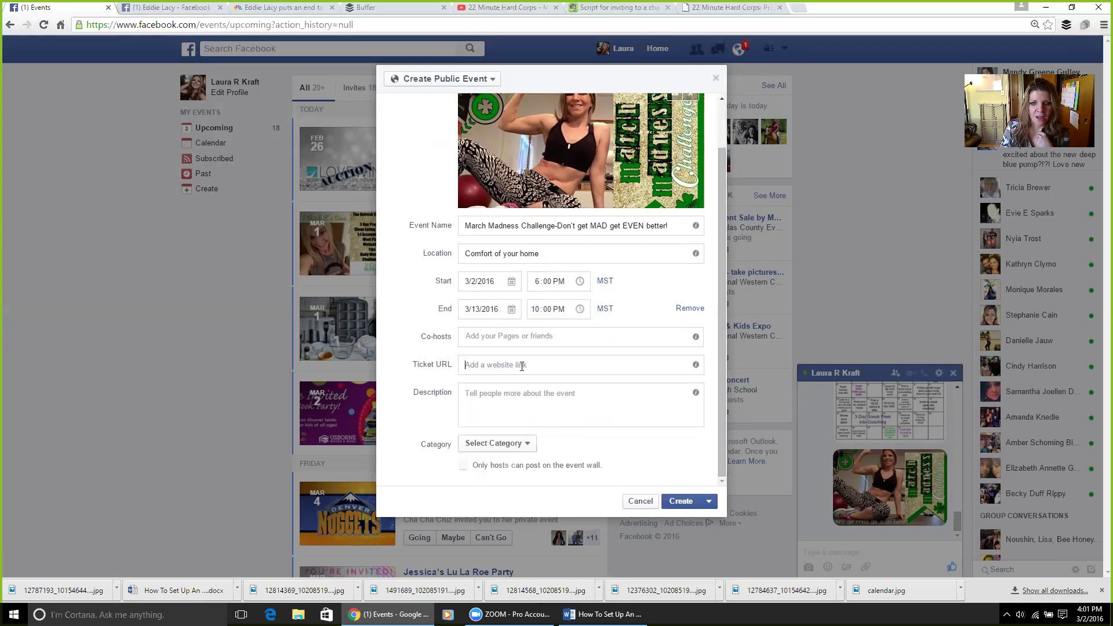
pyautogui.click(638, 362)
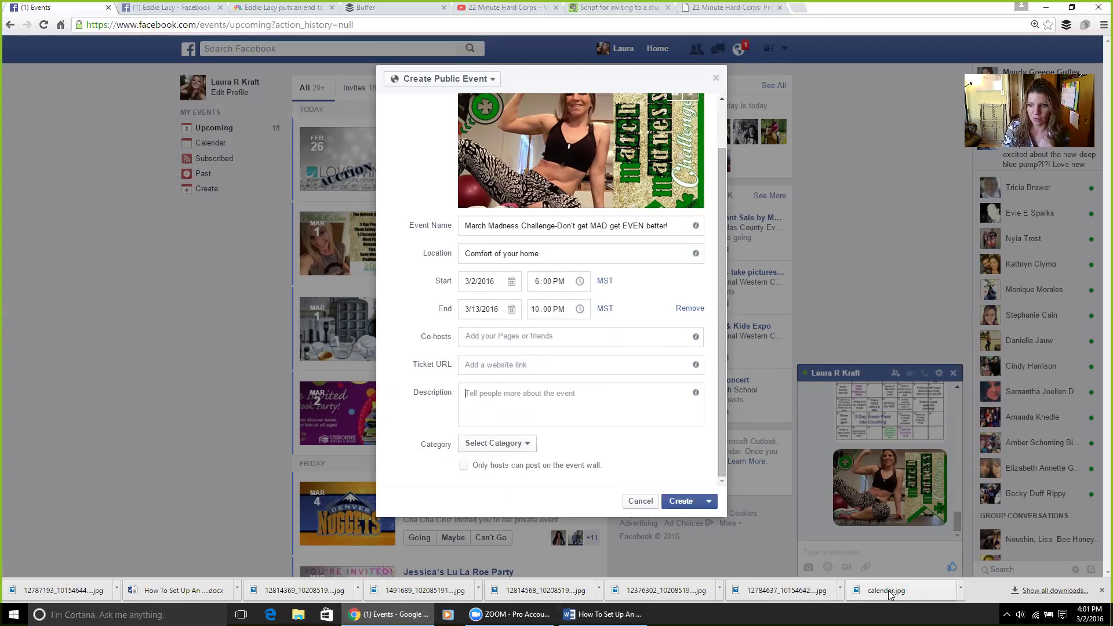
# Open the How To Set Up An Event .docx and copy the 'You must be serious…' paragraph and perks list.
pyautogui.click(185, 592)
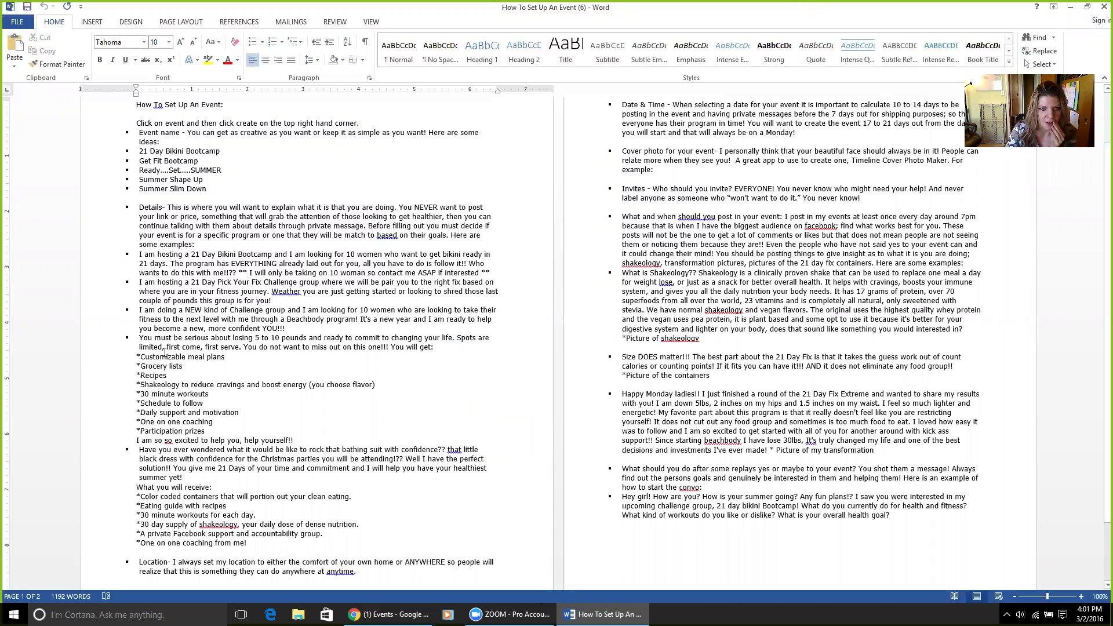
pyautogui.moveTo(141, 342); pyautogui.dragTo(301, 440)
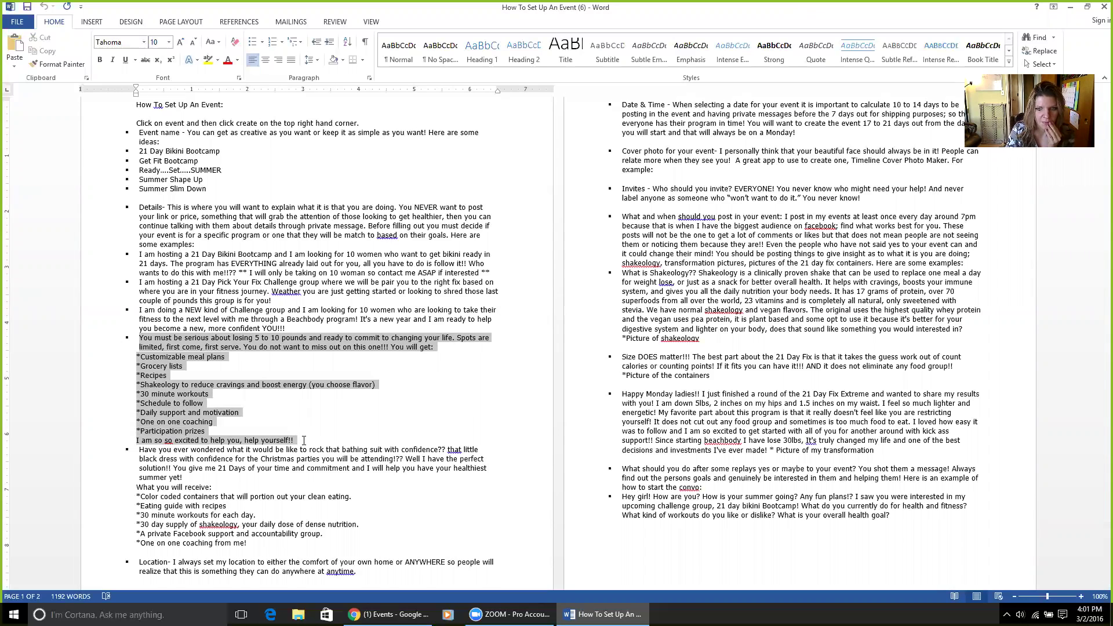
pyautogui.rightClick(189, 395)
pyautogui.click(229, 225)
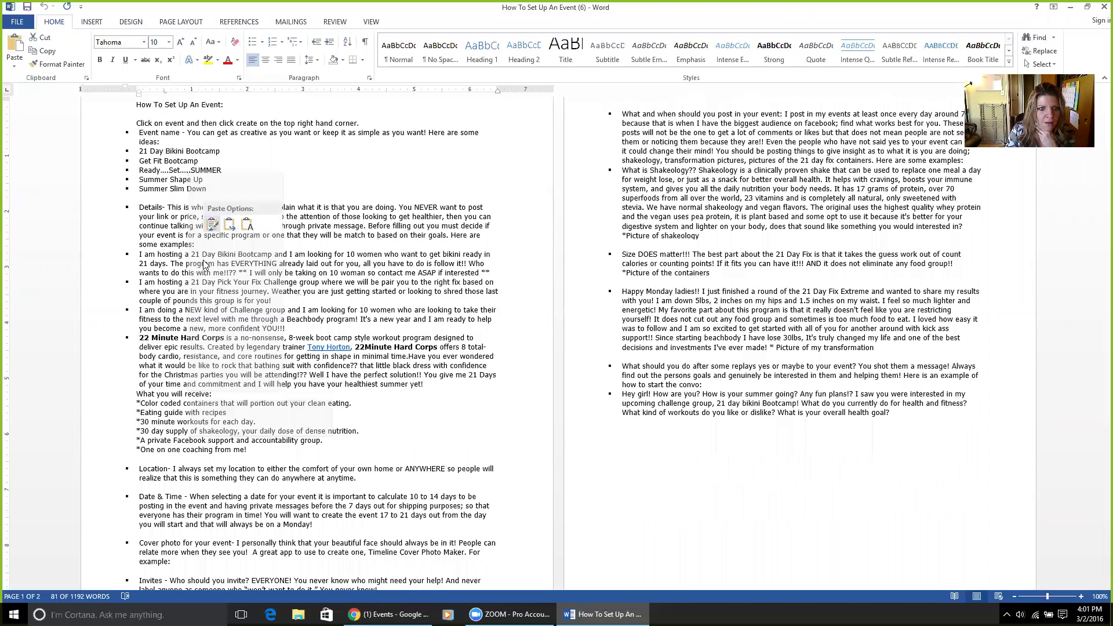
pyautogui.press('Escape')
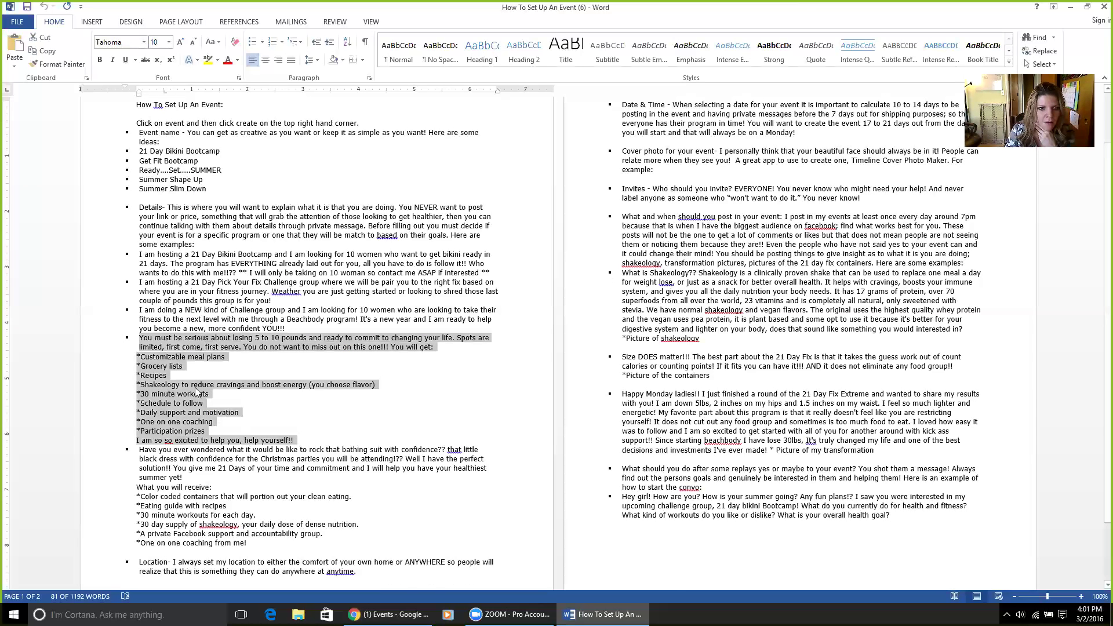
pyautogui.rightClick(180, 396)
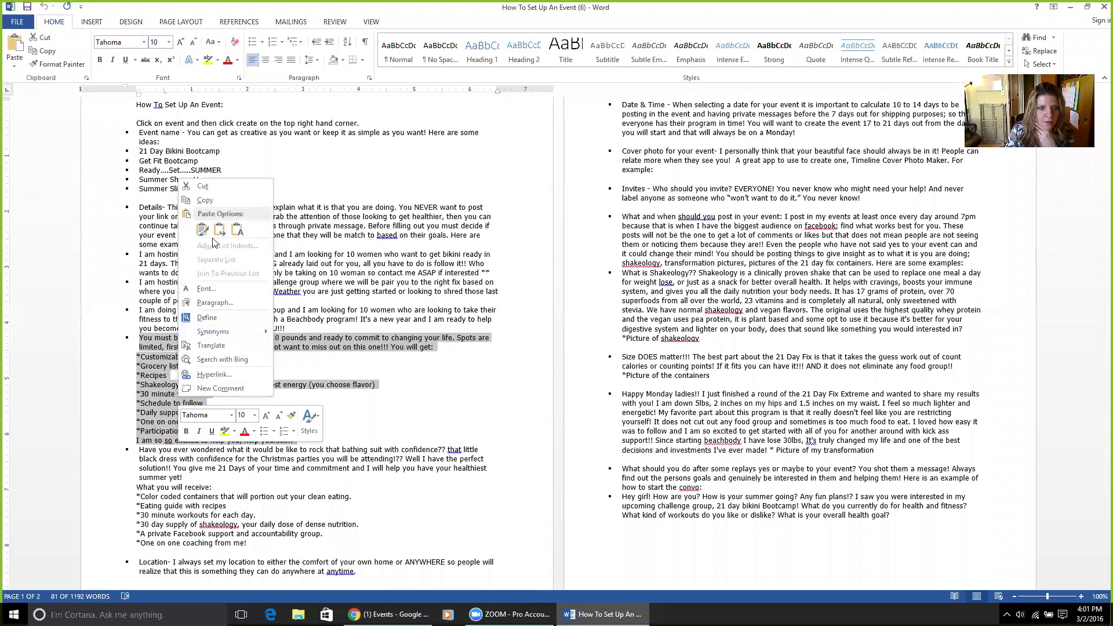
pyautogui.click(204, 202)
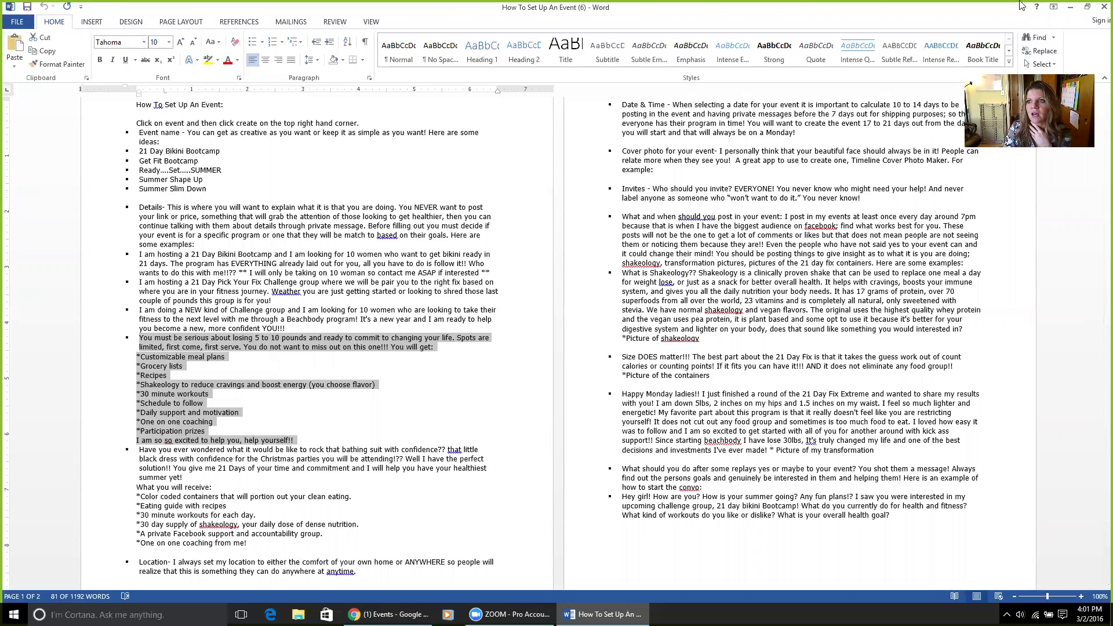
# Paste the copied challenge description into the event's Description box and delete a stray character.
pyautogui.click(1071, 7)
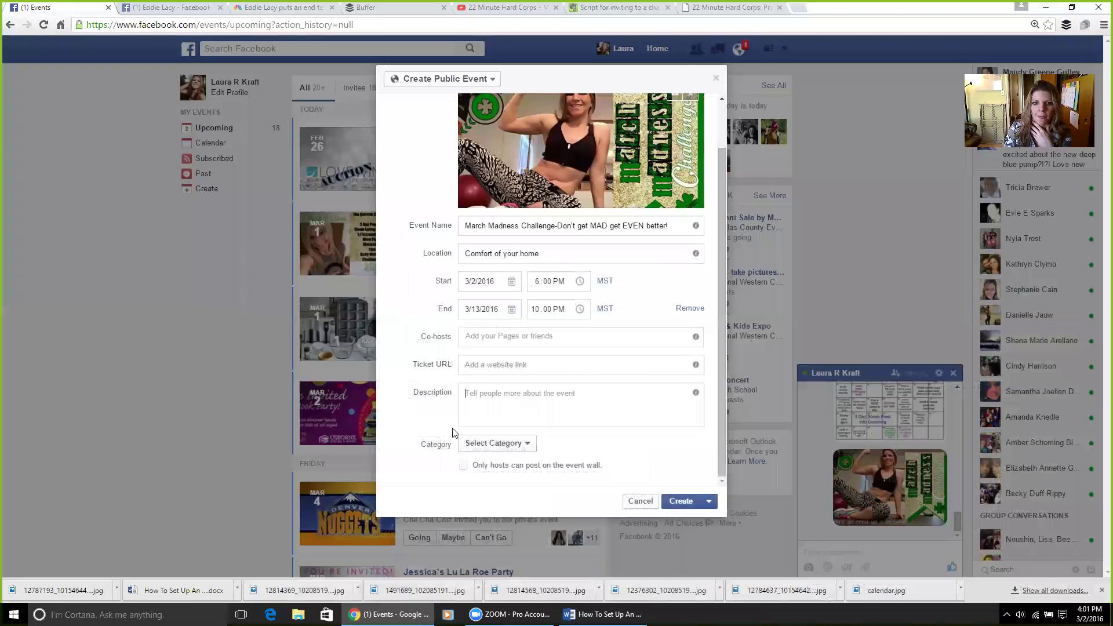
pyautogui.click(500, 412)
pyautogui.hotkey('ctrl', 'v')
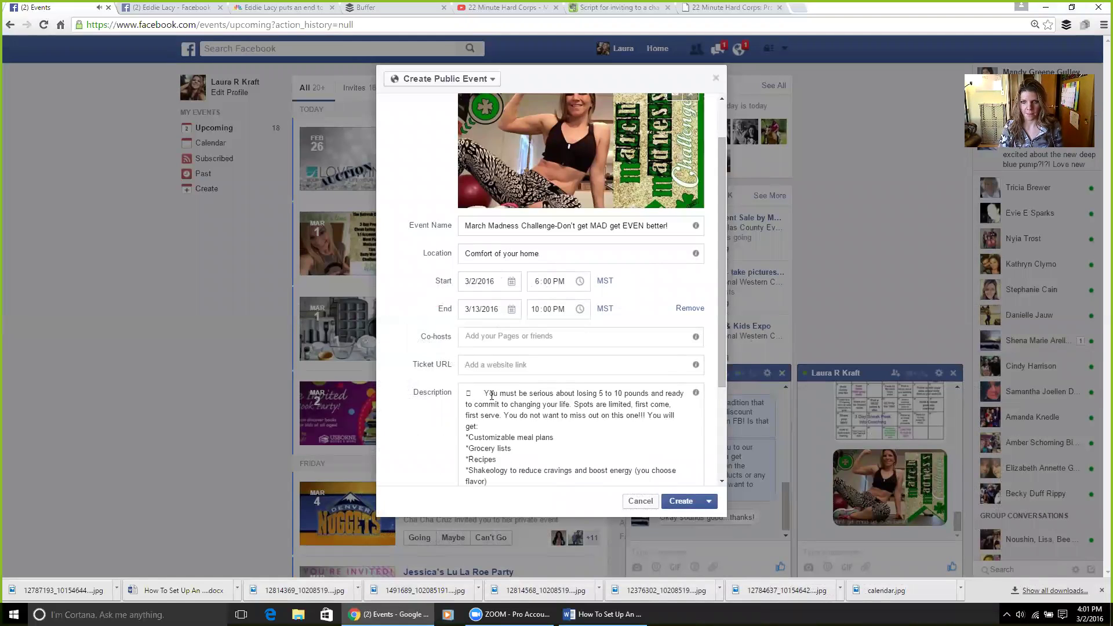
pyautogui.scroll(1, 497, 426)
pyautogui.scroll(-2, 495, 429)
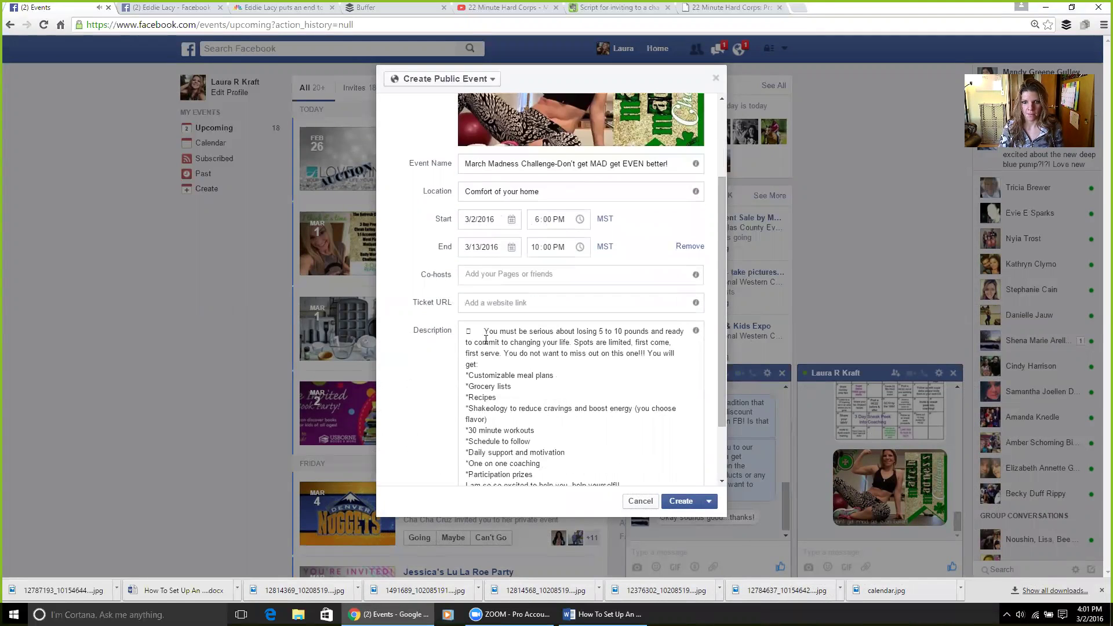
pyautogui.moveTo(473, 333); pyautogui.dragTo(457, 335)
pyautogui.press('BackSpace')
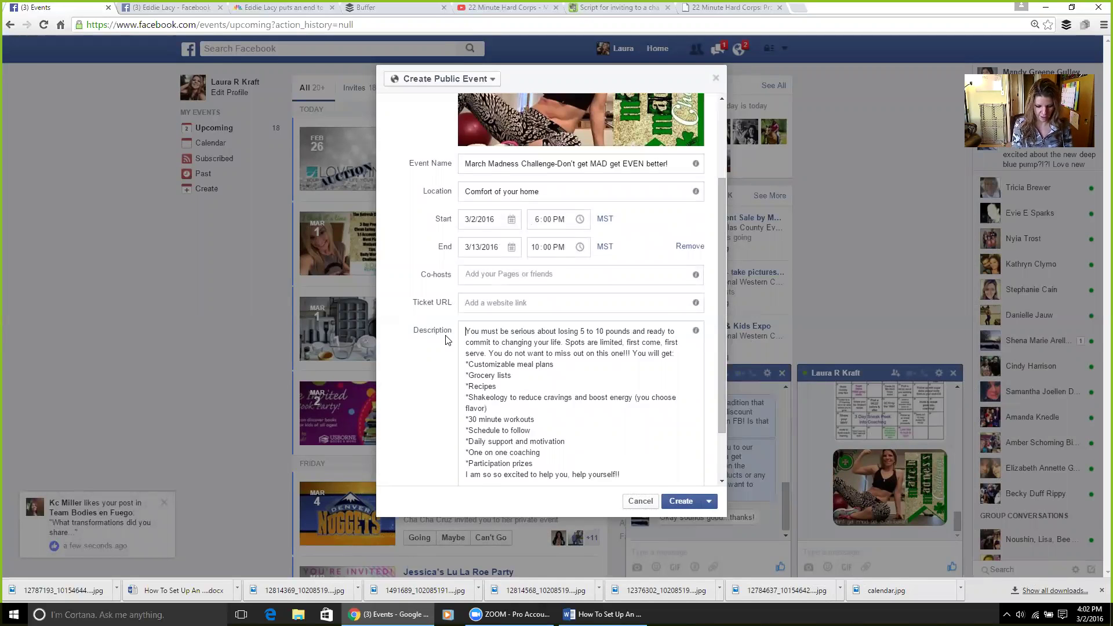
# Type the intro about off-track NYE resolutions, ending 'ready to get EVEN BETTER!'.
pyautogui.write('HAve y')
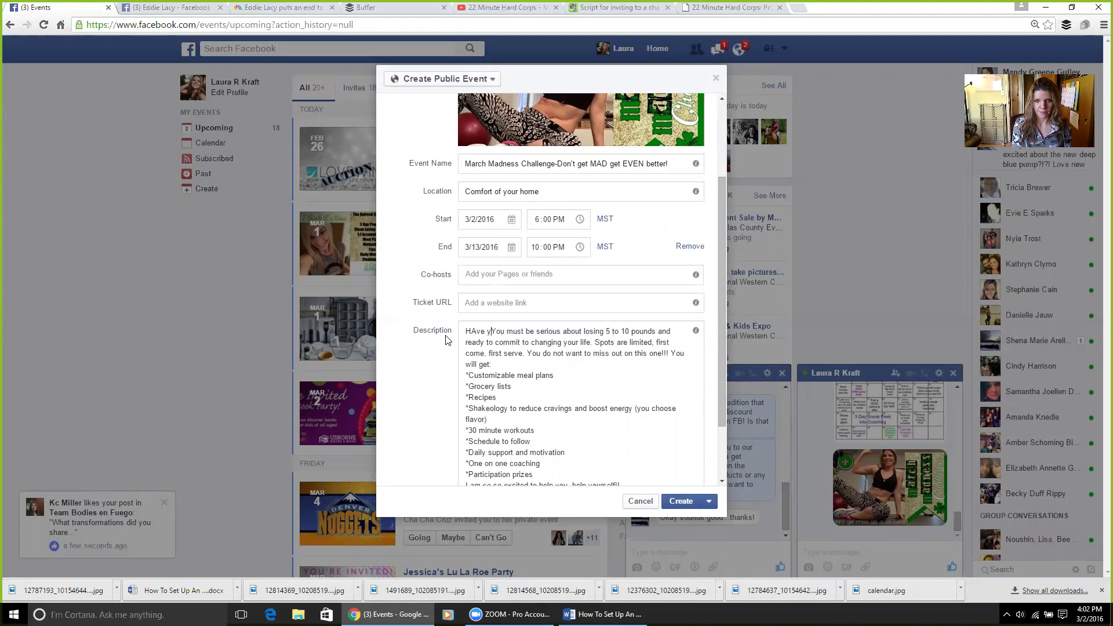
pyautogui.press('BackSpace')
pyautogui.press('BackSpace')
pyautogui.press('BackSpace')
pyautogui.press('BackSpace')
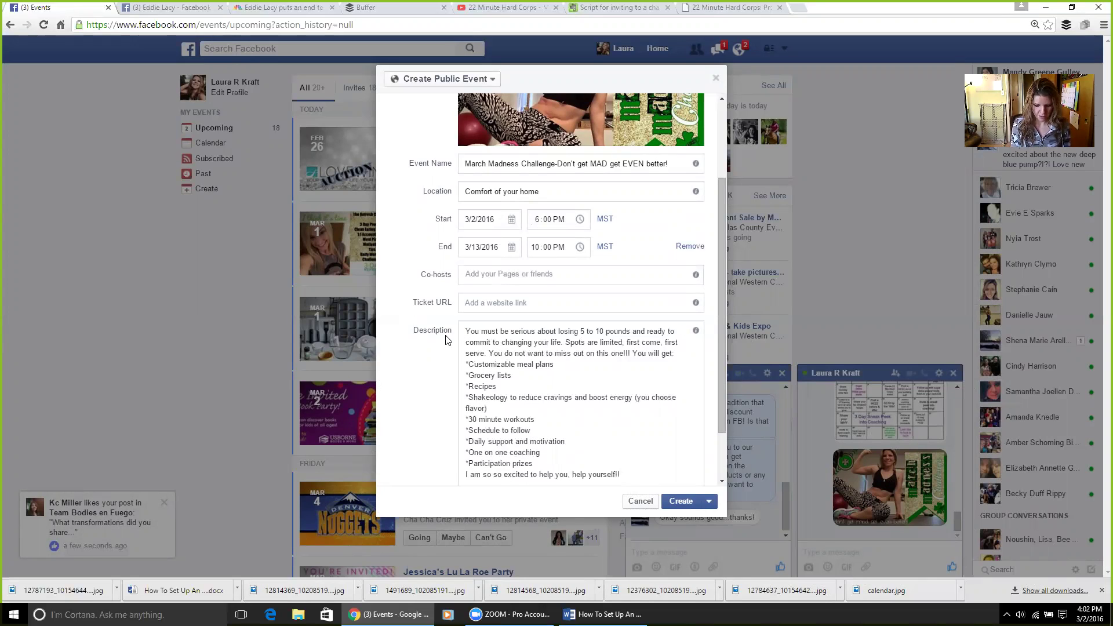
pyautogui.write('Did you set goals or resolutions ')
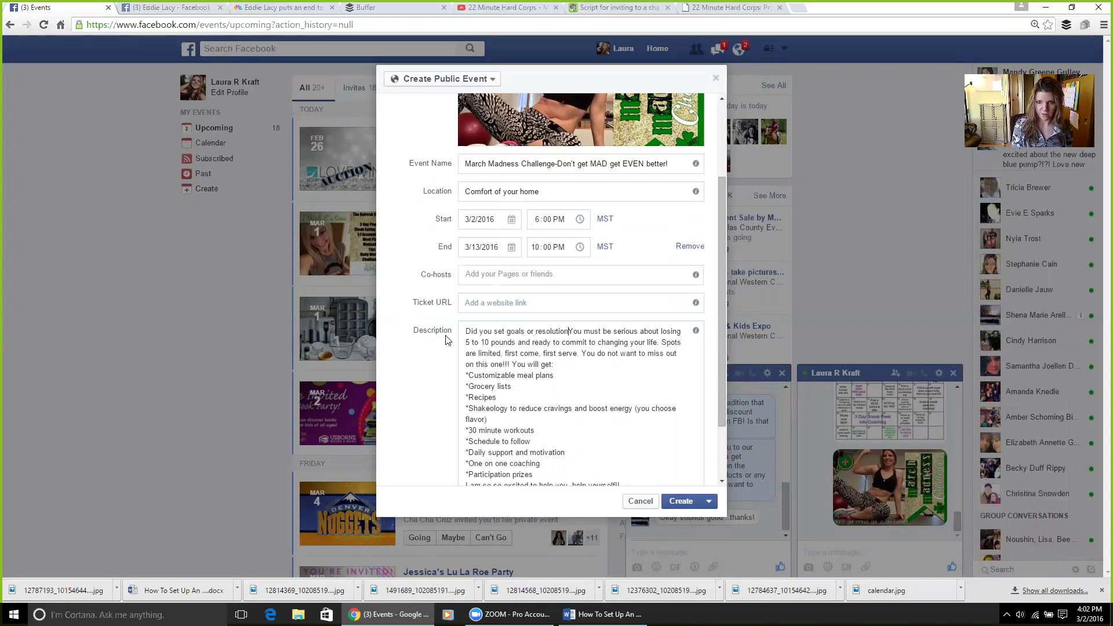
pyautogui.write('NYE and ')
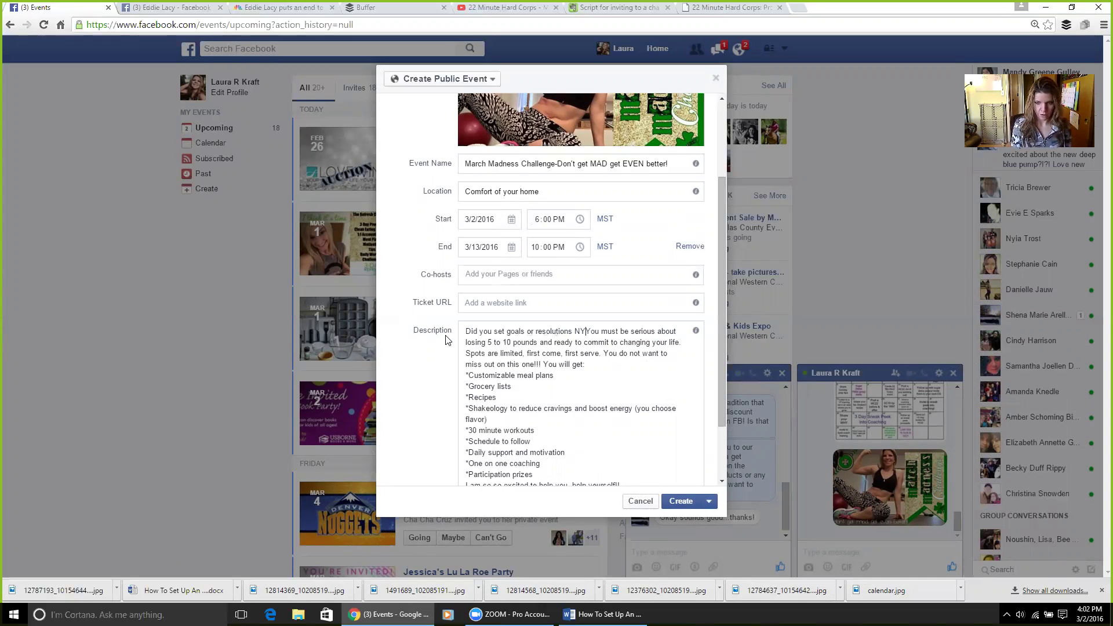
pyautogui.write('have found ')
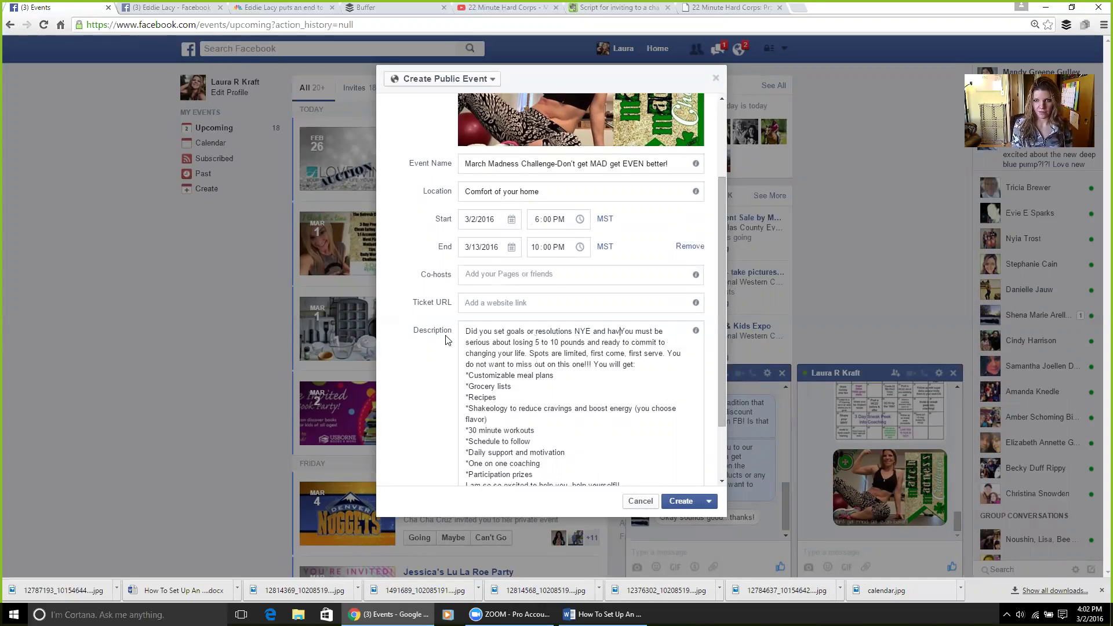
pyautogui.write('that ')
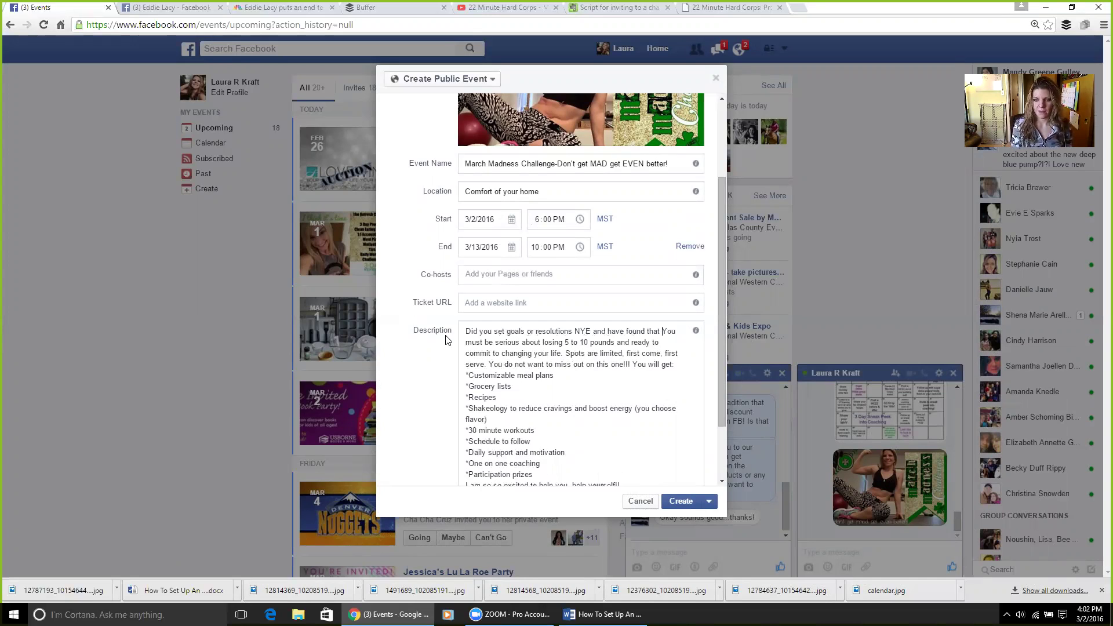
pyautogui.write('so far you ')
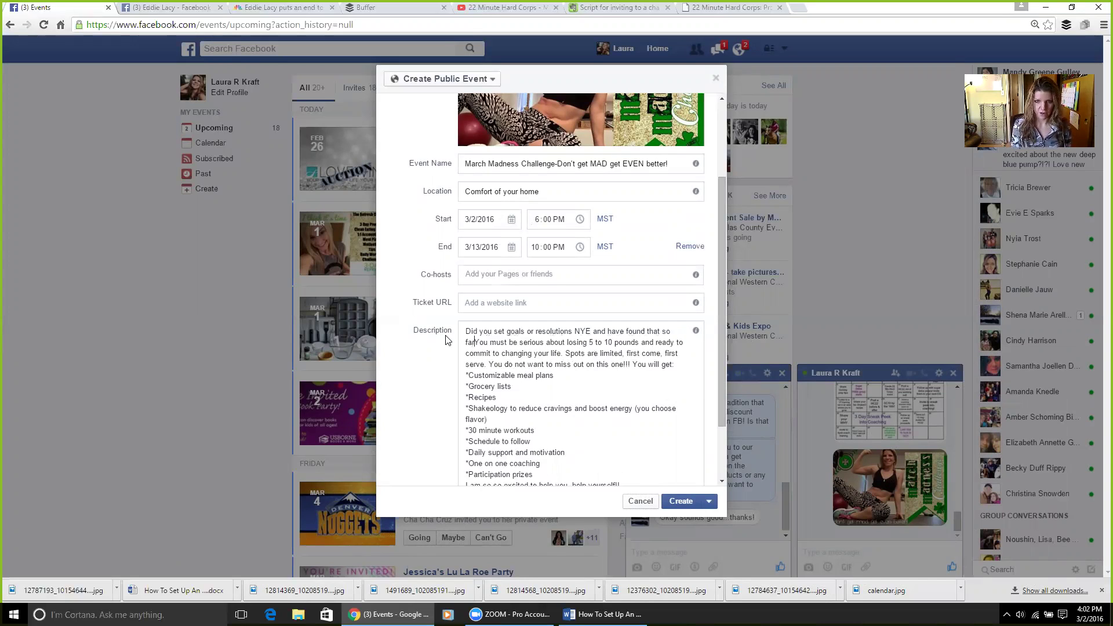
pyautogui.write('are way off')
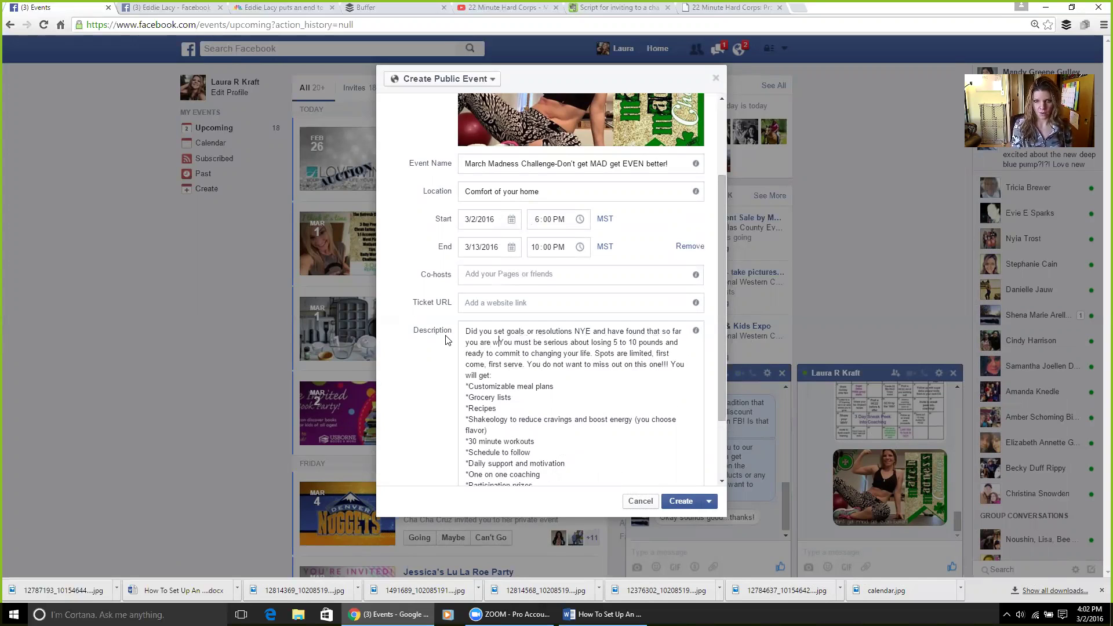
pyautogui.write(' track?')
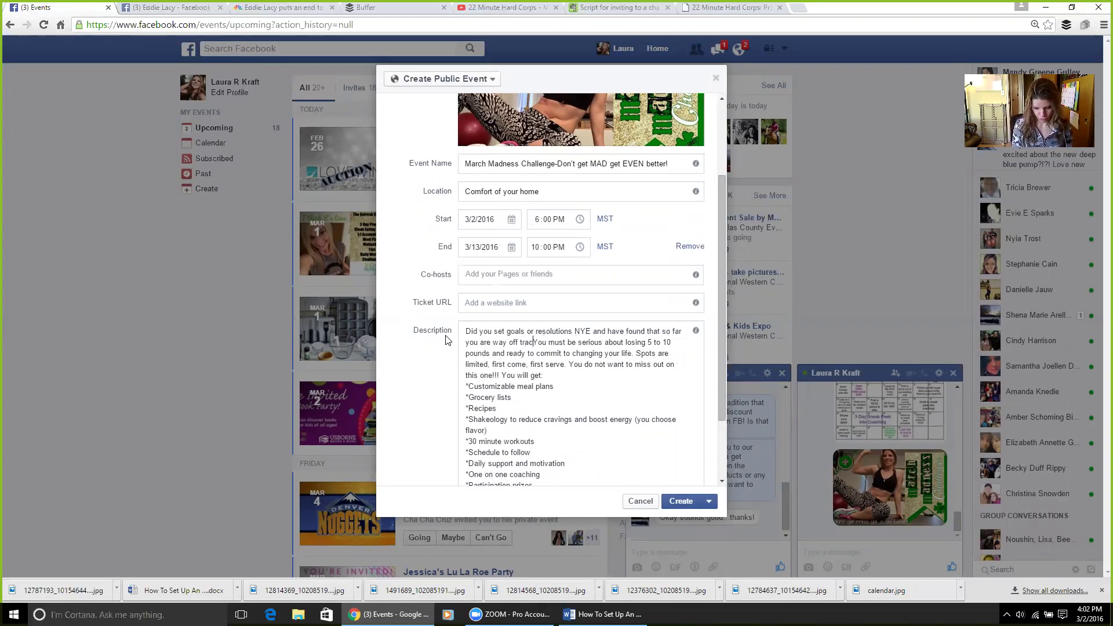
pyautogui.write(' Yeah me to')
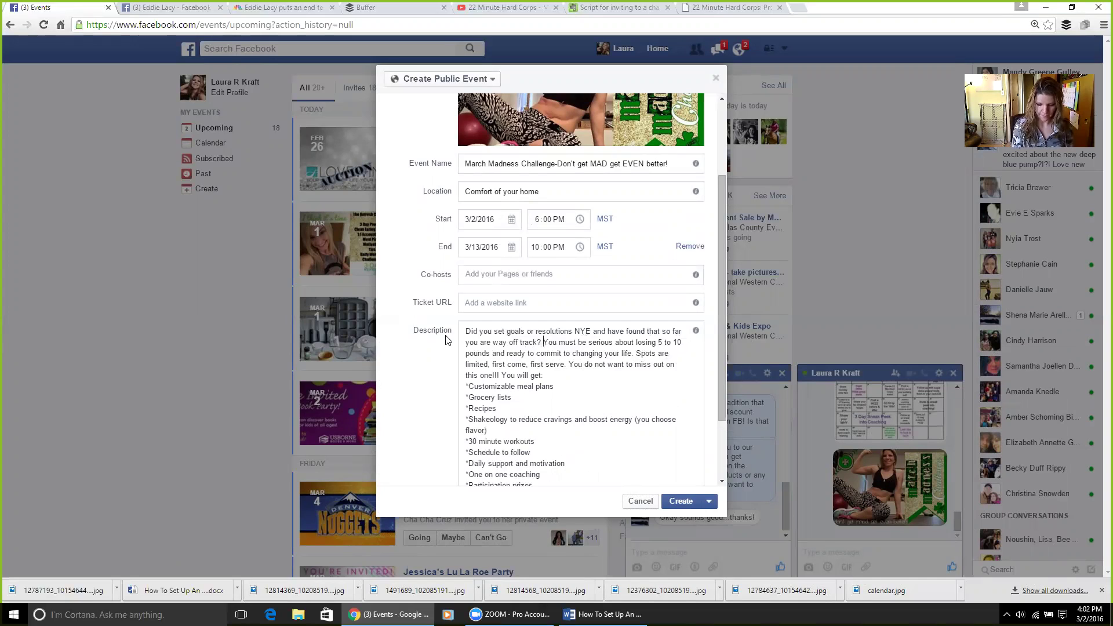
pyautogui.write('o!')
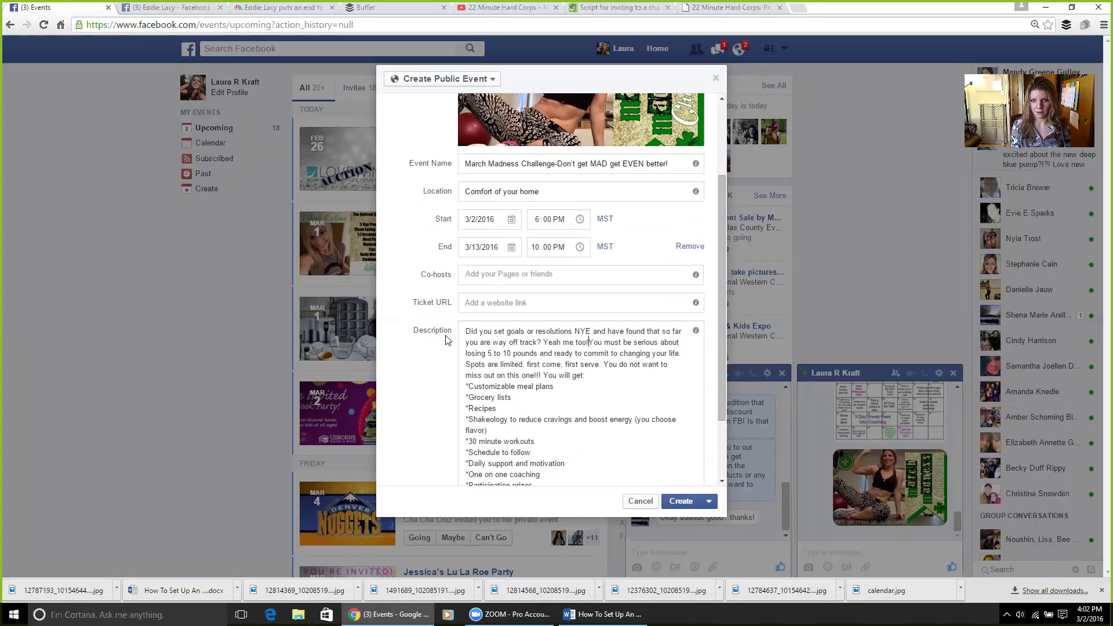
pyautogui.write('I set some goals and ')
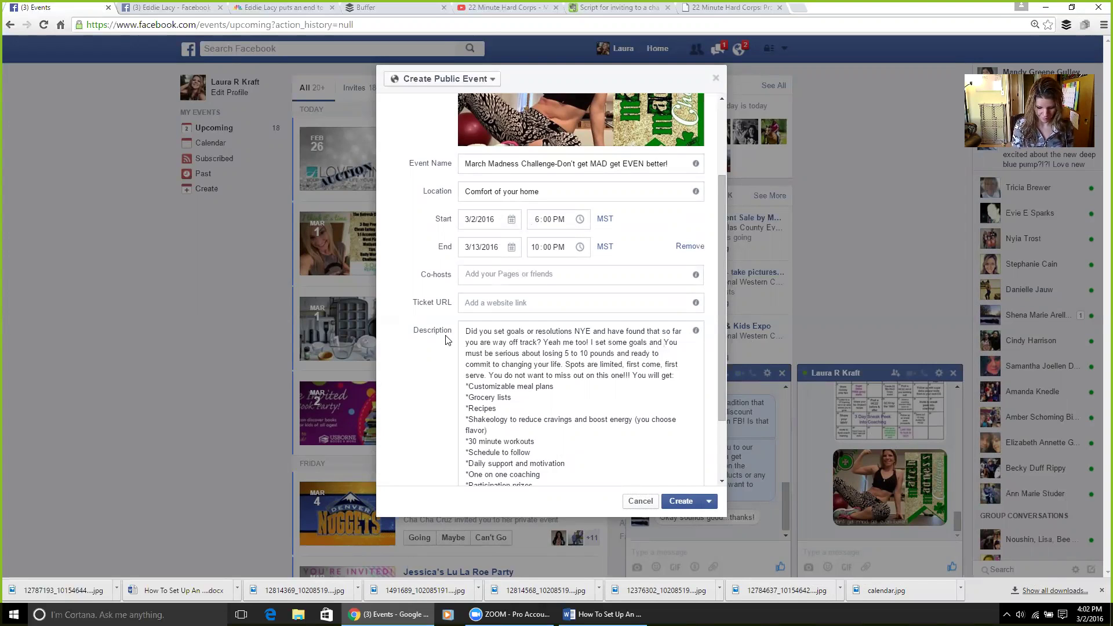
pyautogui.write('by golly did.')
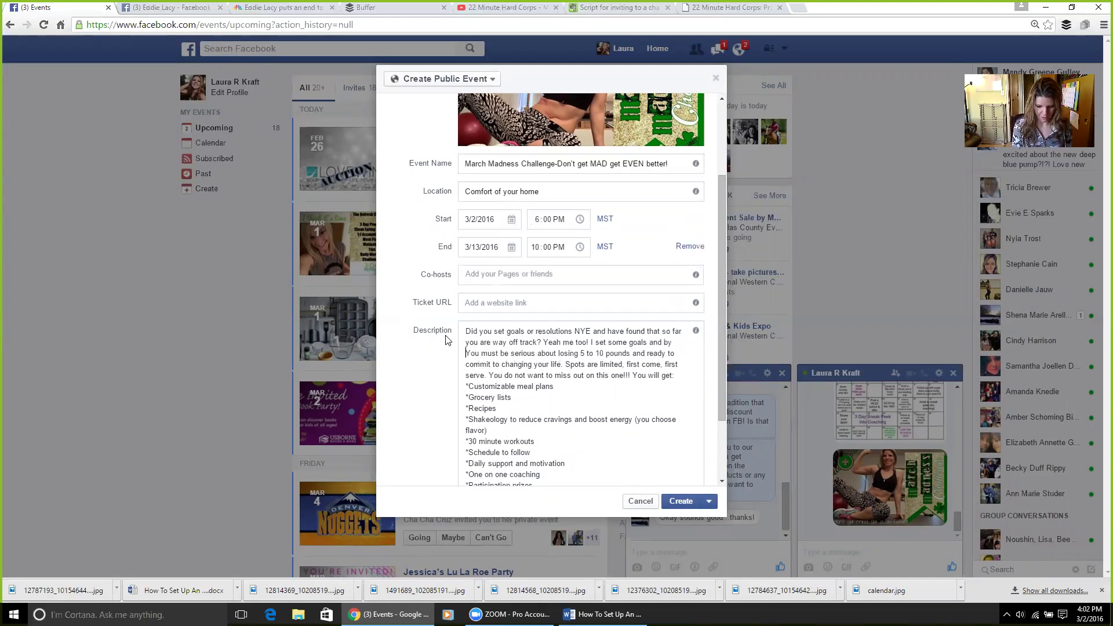
pyautogui.write(' not achieve t')
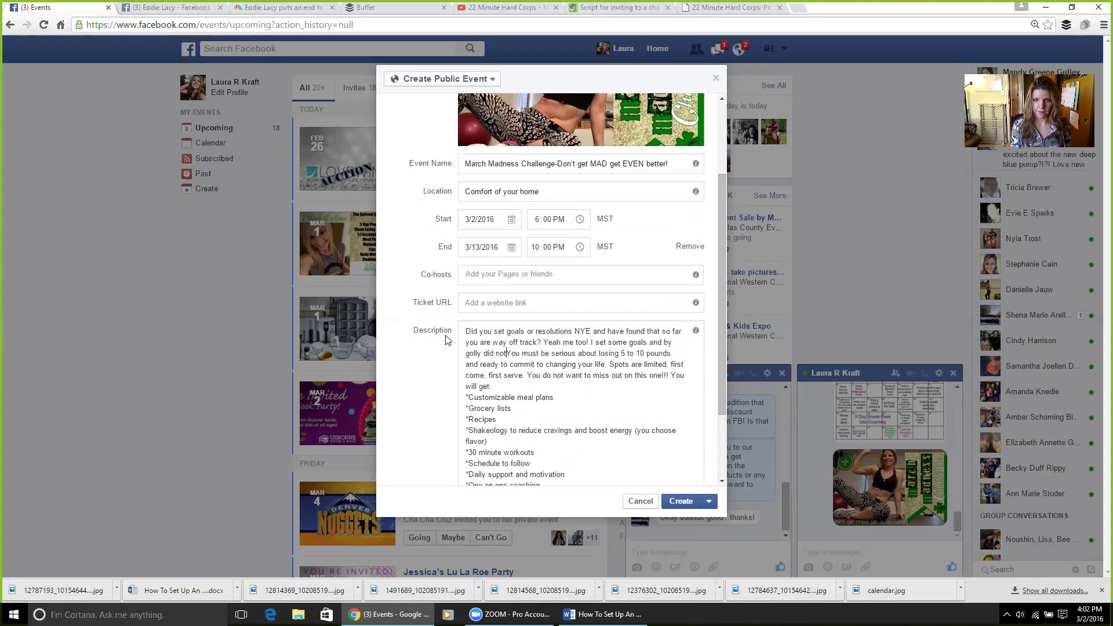
pyautogui.write('hem')
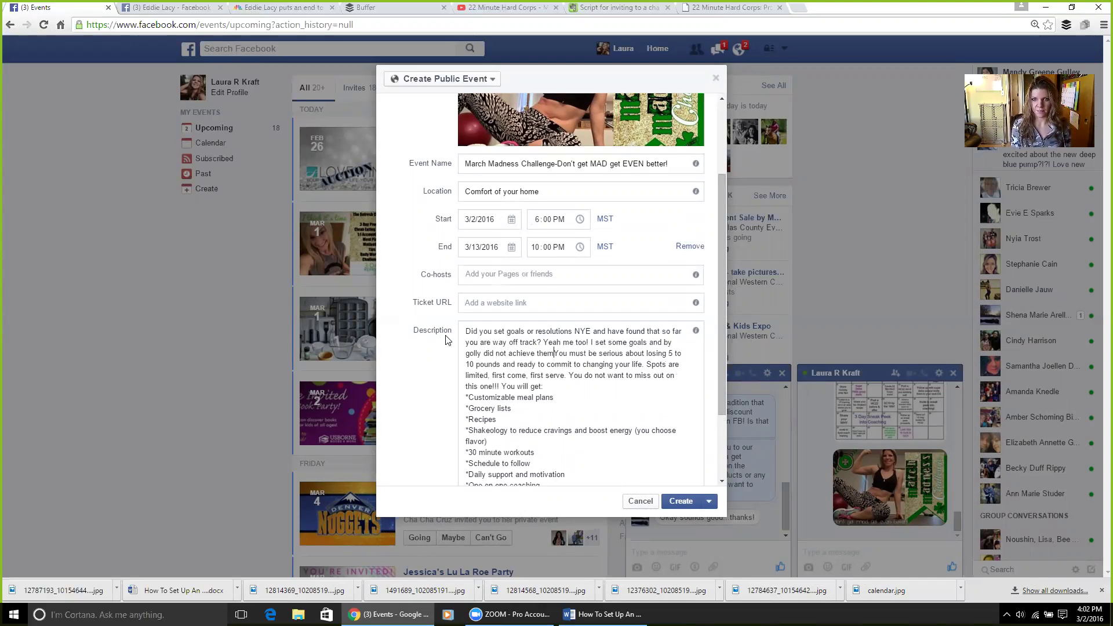
pyautogui.write(', so instre')
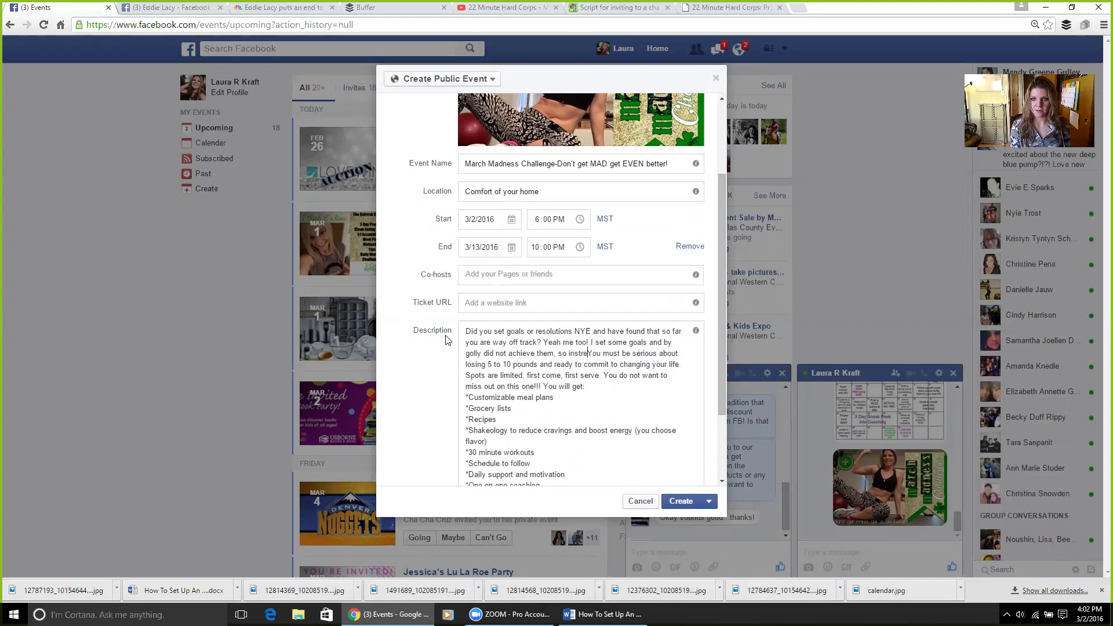
pyautogui.press('BackSpace')
pyautogui.press('BackSpace')
pyautogui.write('ead of getti')
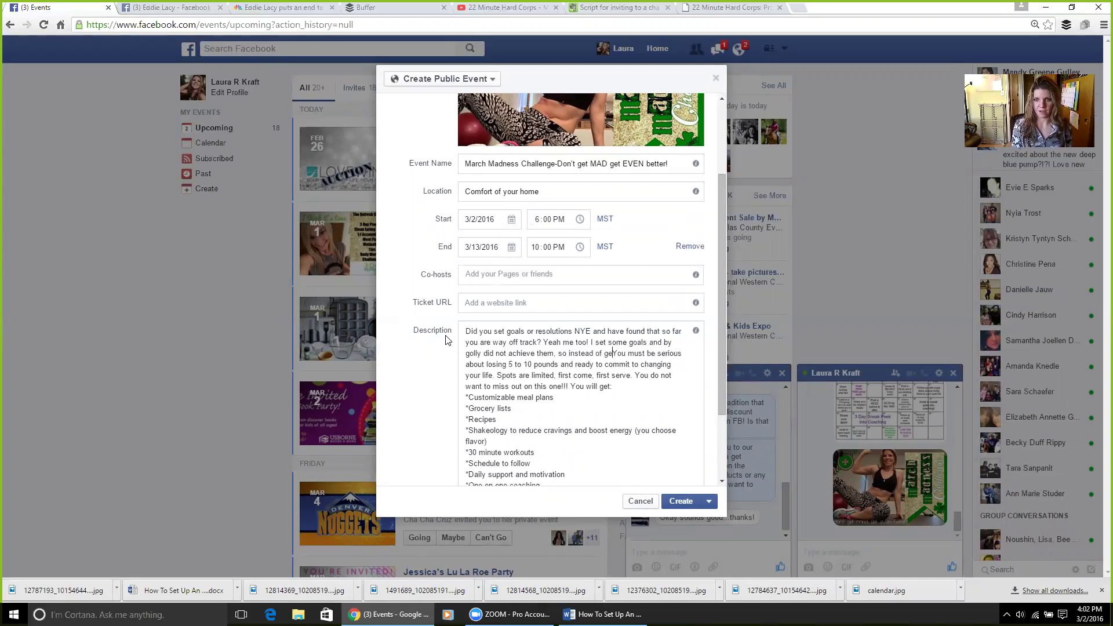
pyautogui.write('ng mad')
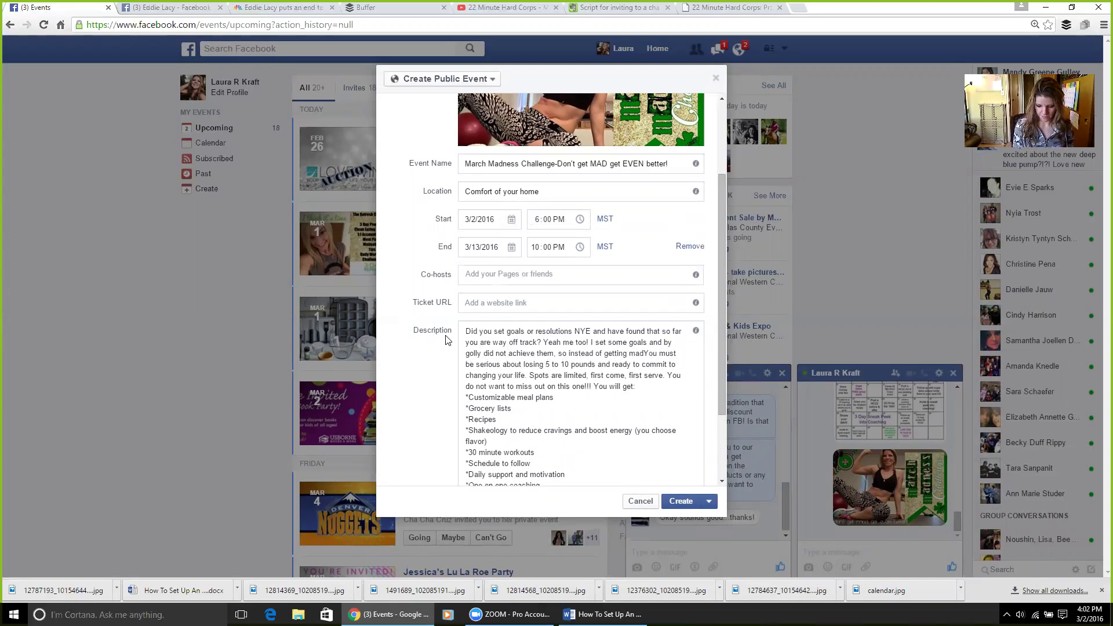
pyautogui.write('. I am going to g')
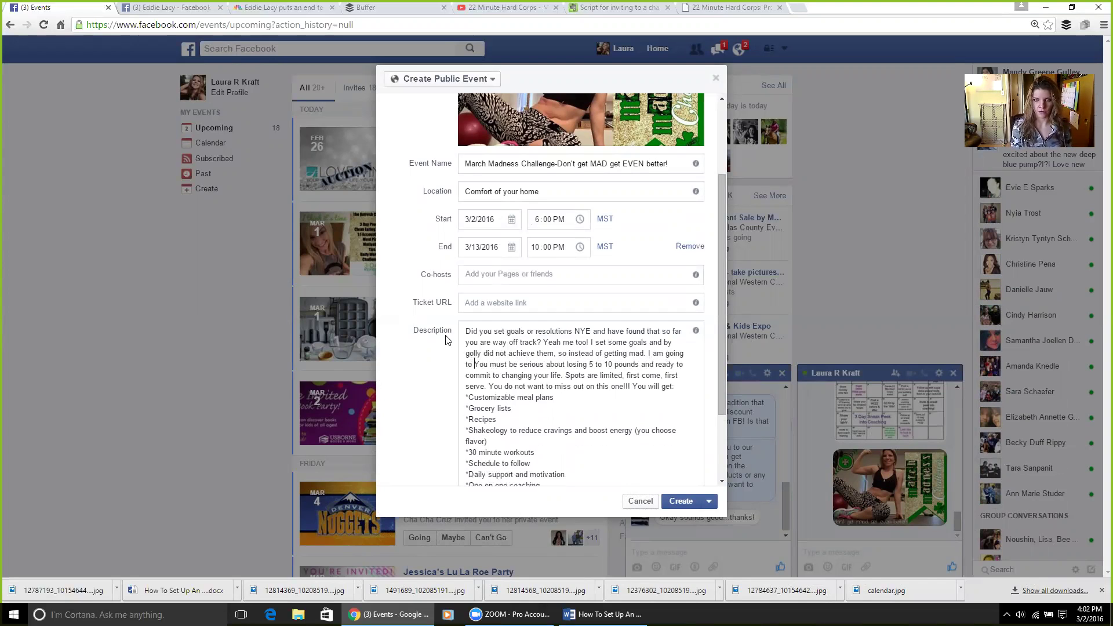
pyautogui.write('et EVEN b')
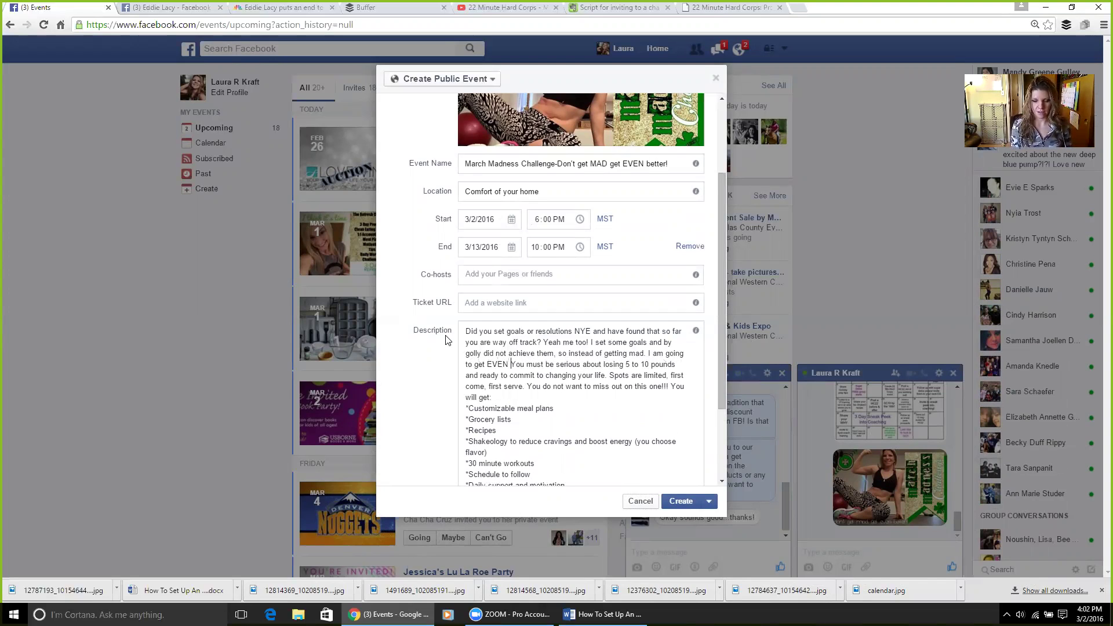
pyautogui.write('etter and ')
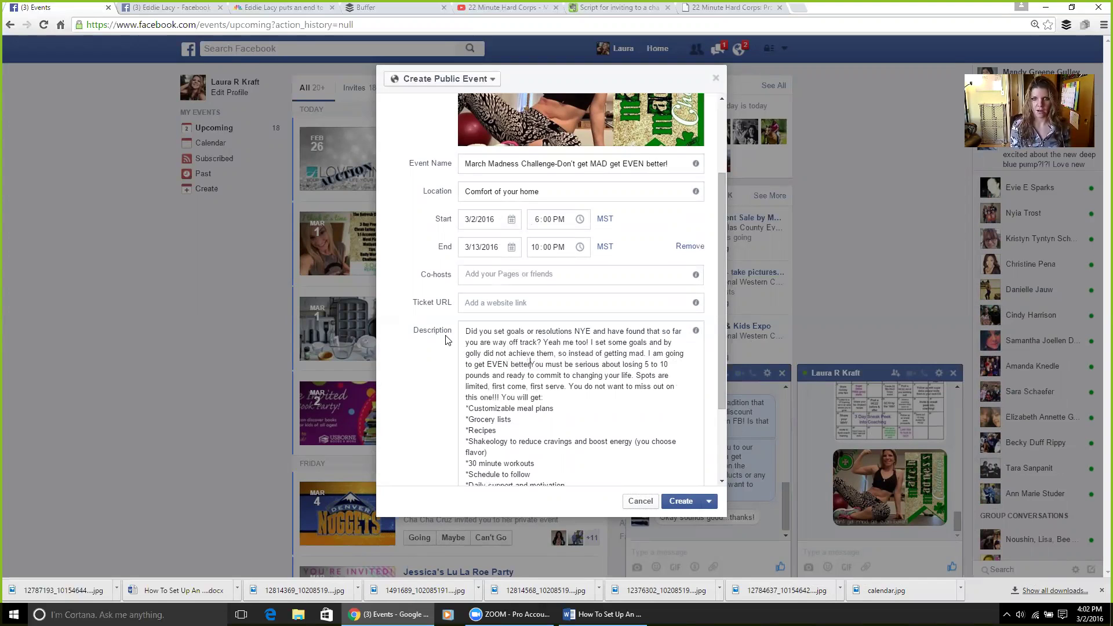
pyautogui.write('th')
pyautogui.press('BackSpace')
pyautogui.press('BackSpace')
pyautogui.write('make this month ')
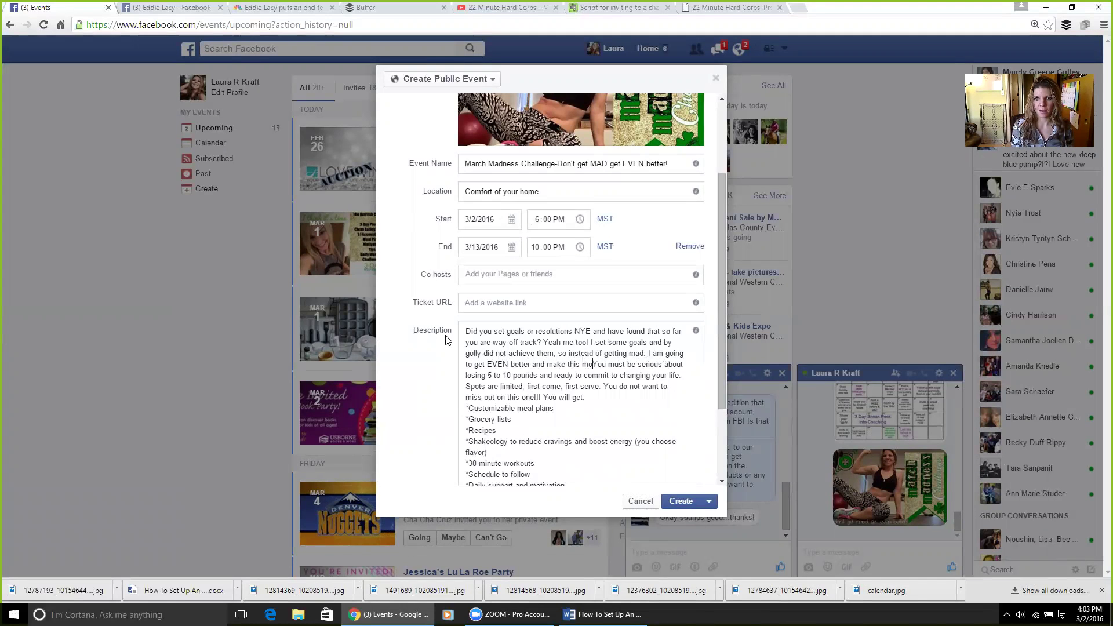
pyautogui.write('my best month')
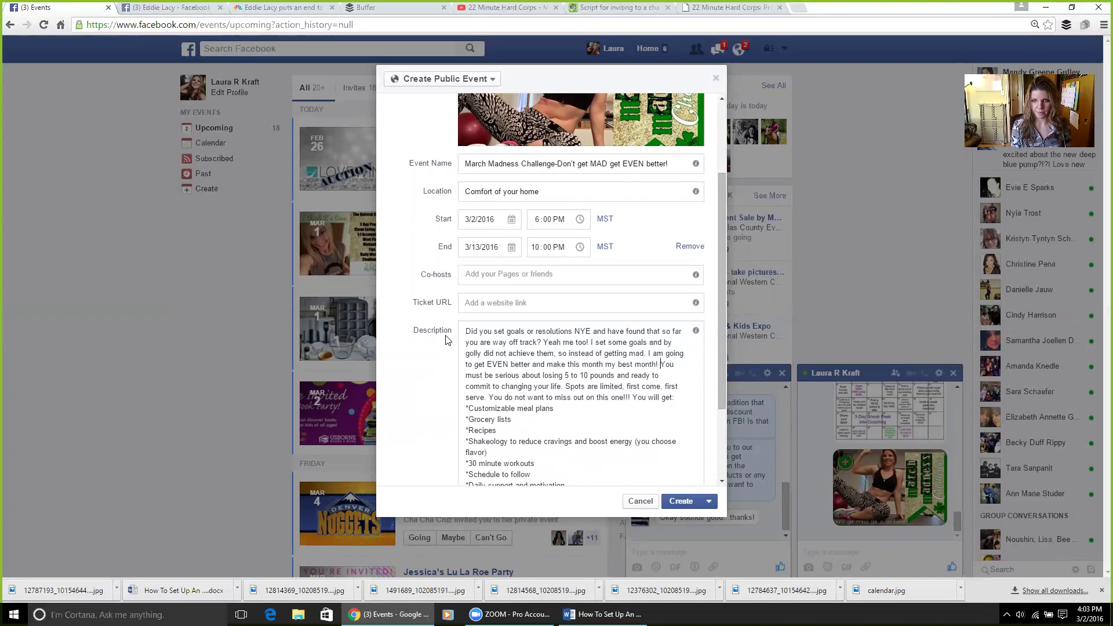
pyautogui.write('! I am looking for 10 women wou')
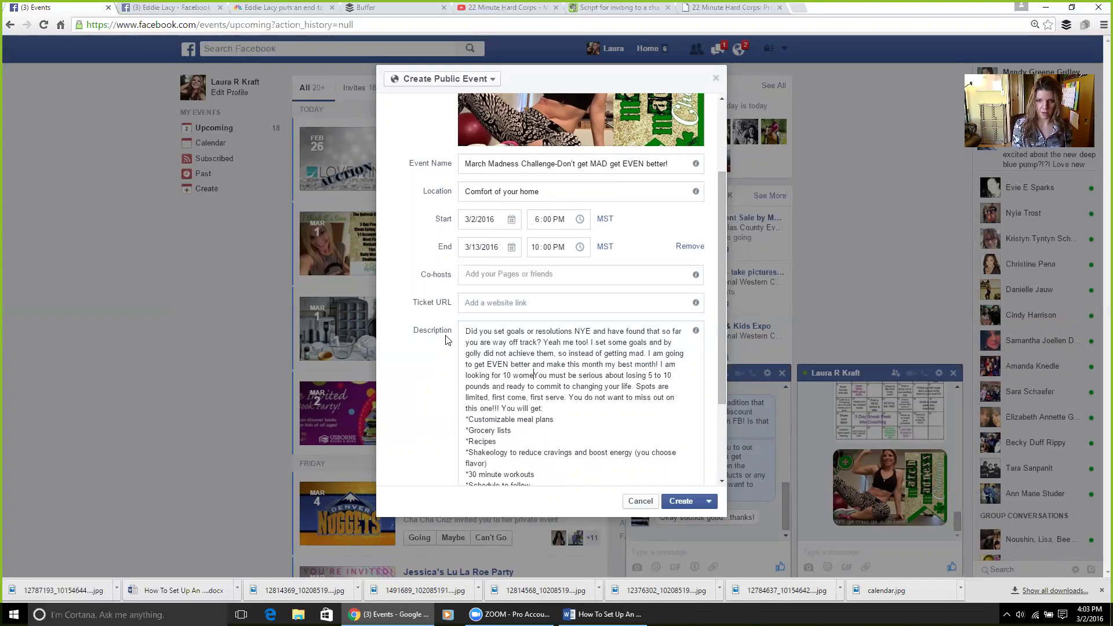
pyautogui.press('BackSpace')
pyautogui.press('BackSpace')
pyautogui.write('ho are')
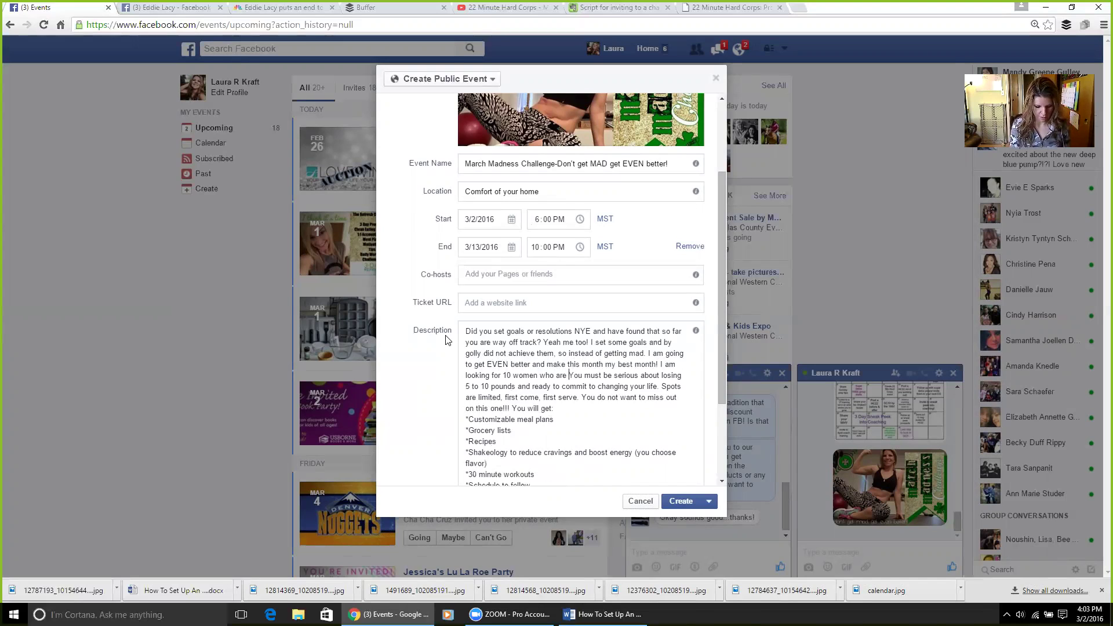
pyautogui.write('in the same b')
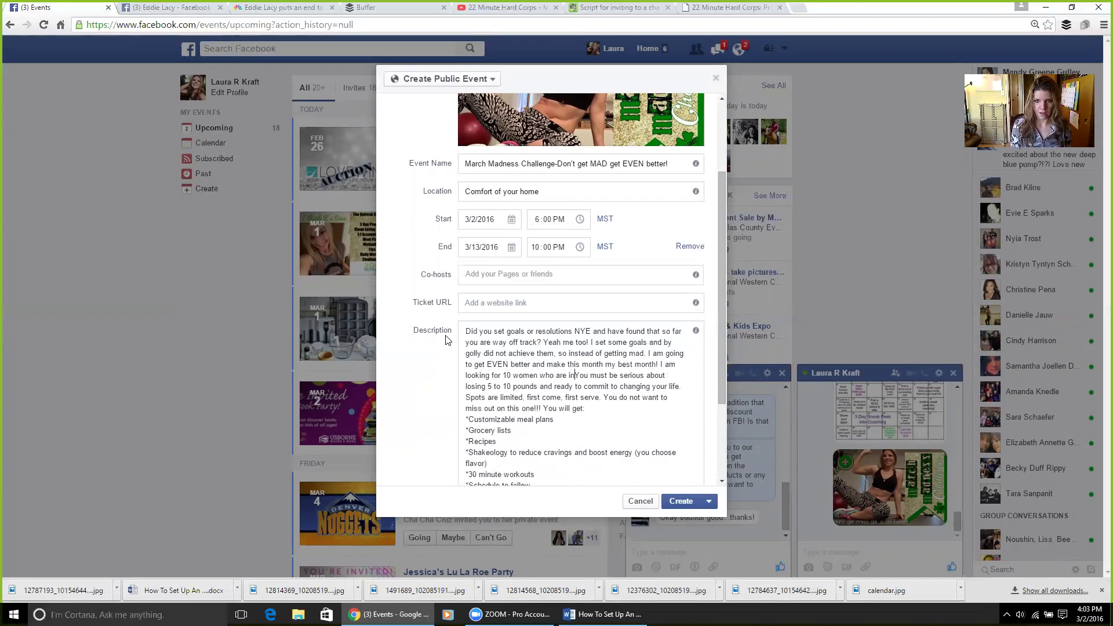
pyautogui.write('oat and are read')
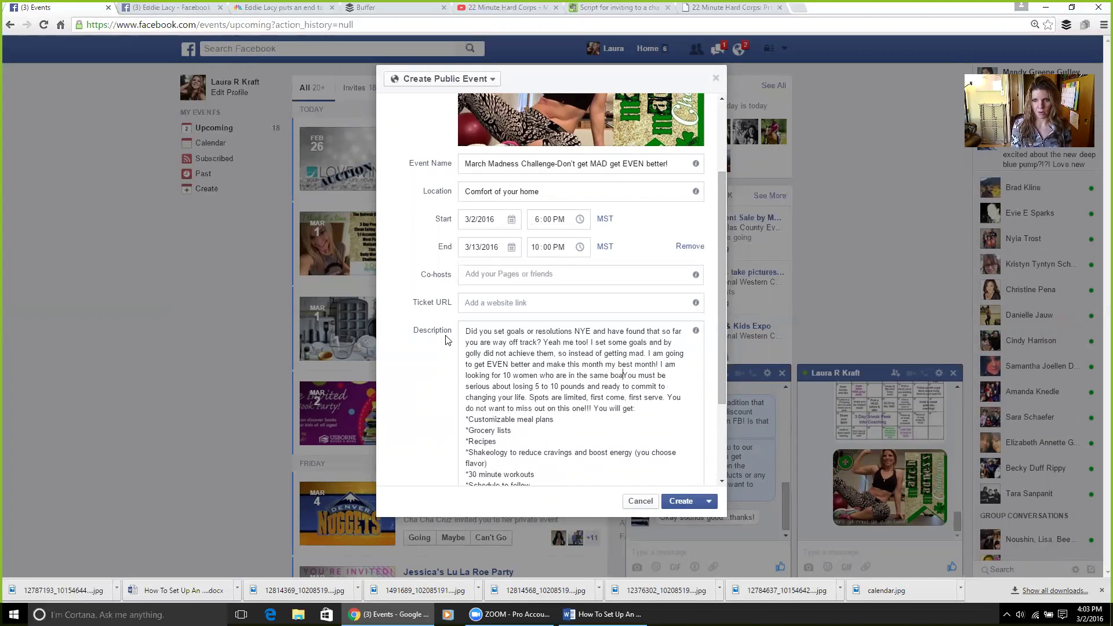
pyautogui.write('y to ')
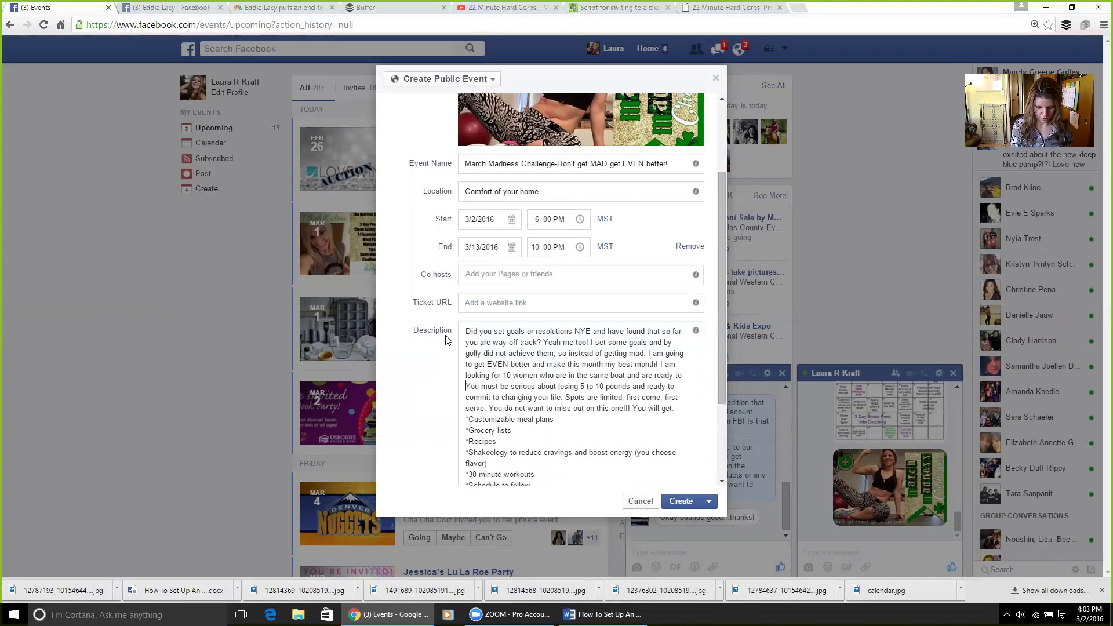
pyautogui.write('get EVEN')
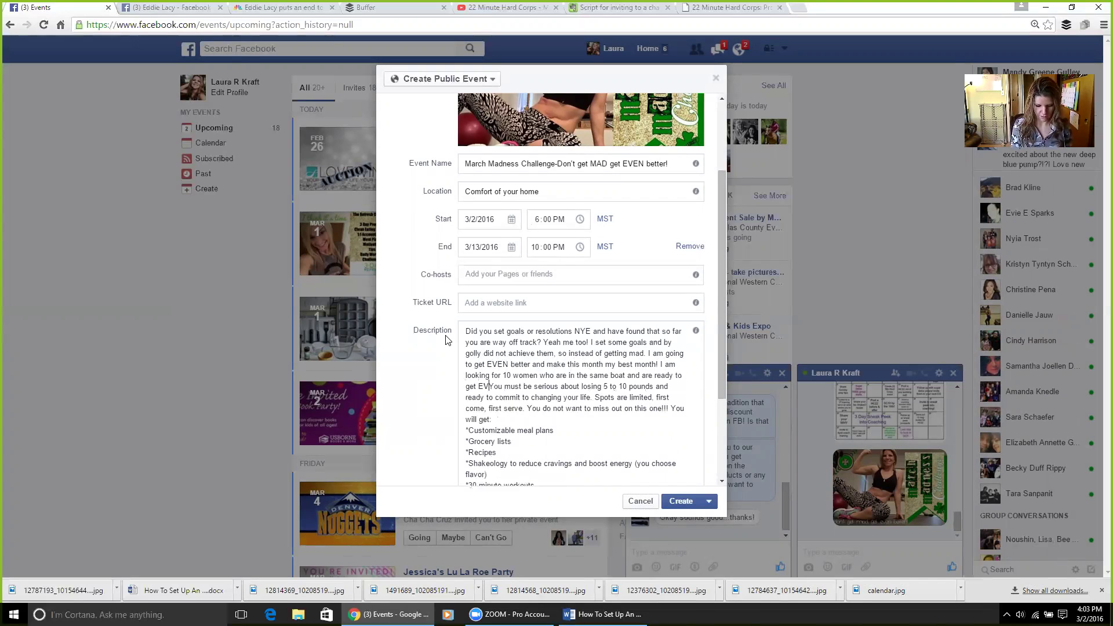
pyautogui.write(' BETTER!')
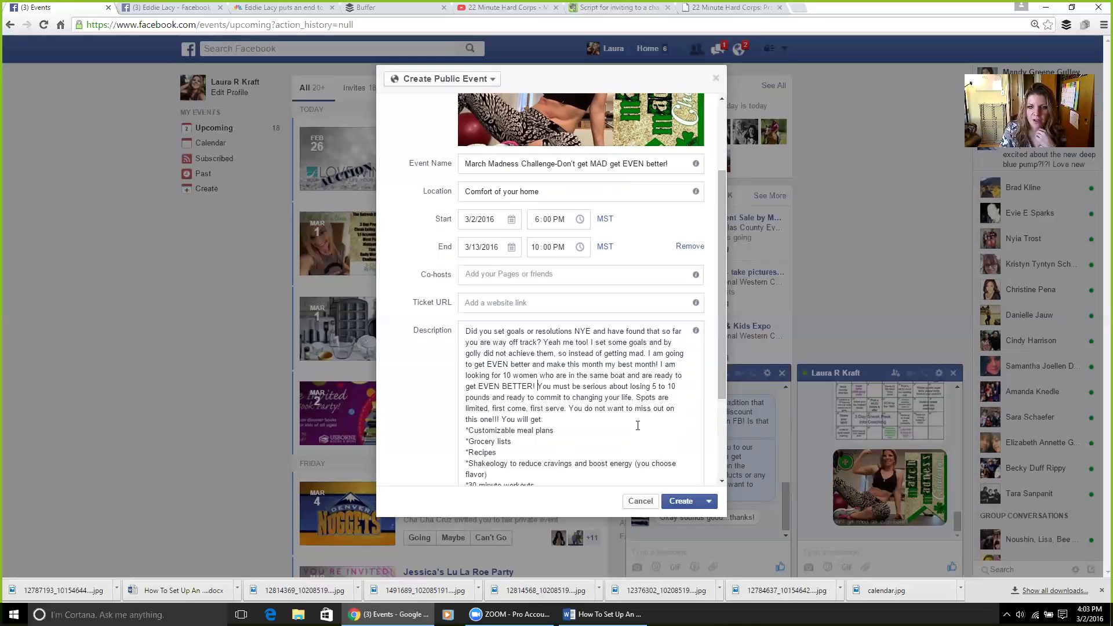
pyautogui.scroll(-1, 638, 424)
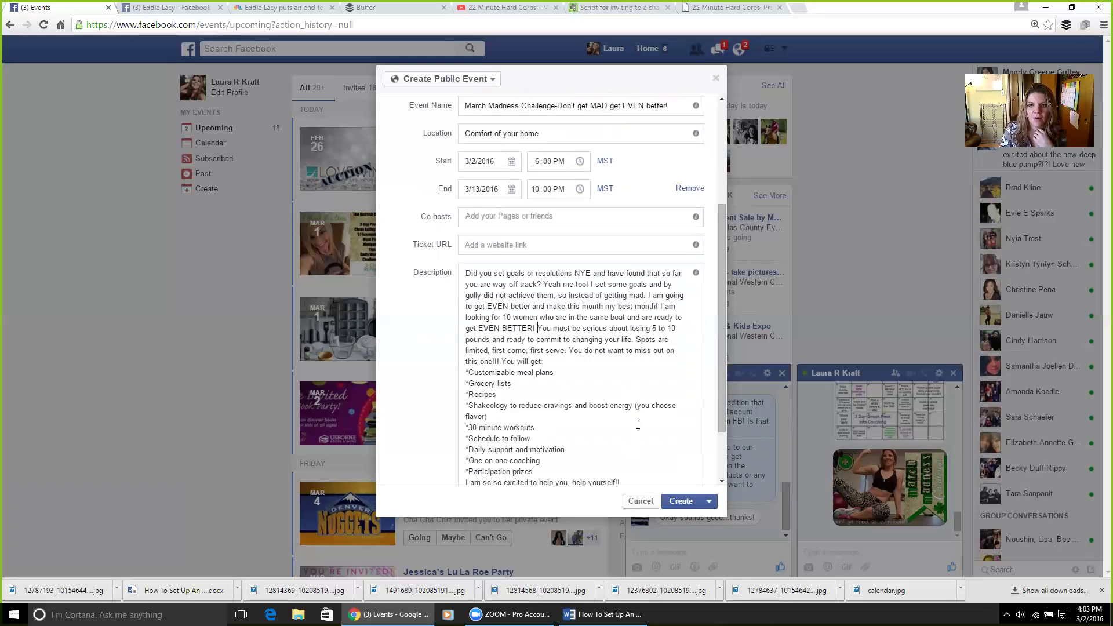
# Add line breaks around the perks list and begin the closing line 'Must not be working with a Coach…'.
pyautogui.click(504, 361)
pyautogui.press('Return')
pyautogui.press('Return')
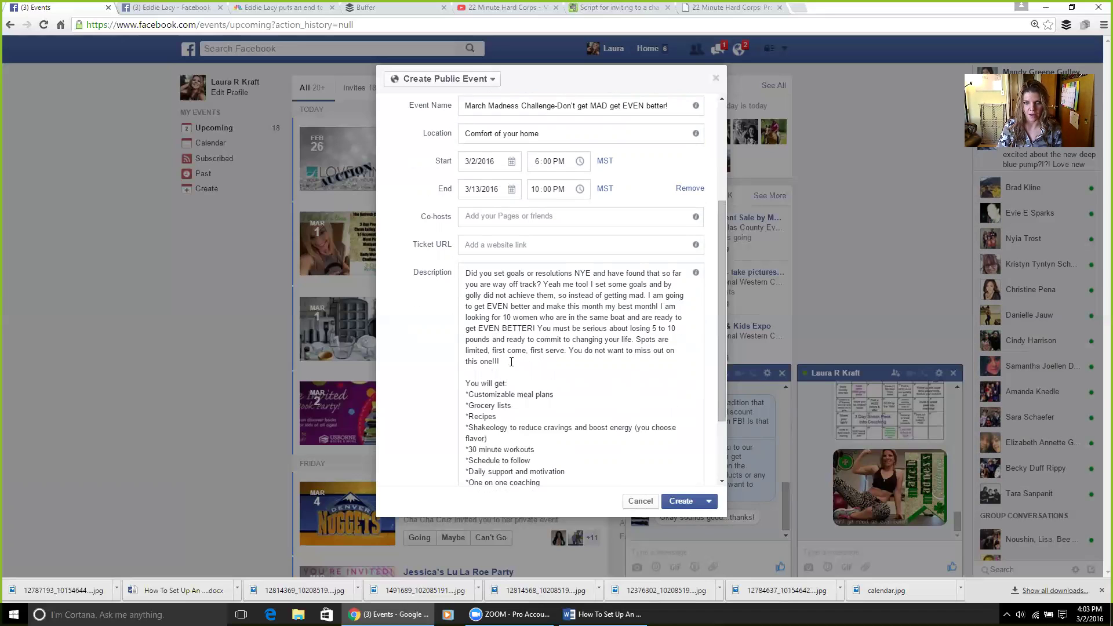
pyautogui.scroll(-1, 523, 363)
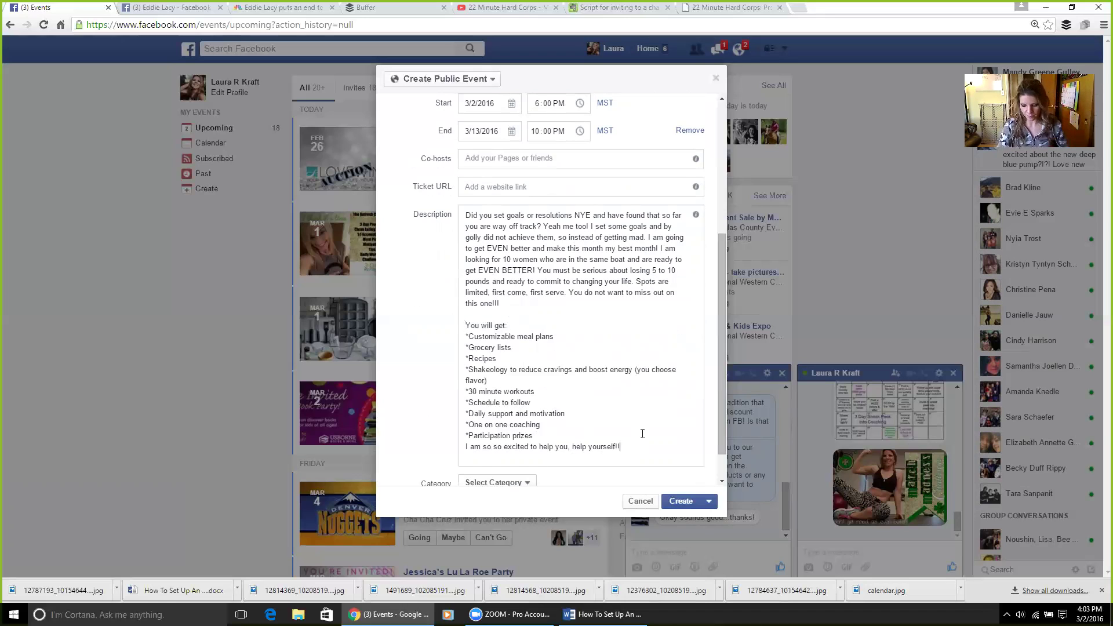
pyautogui.press('Return')
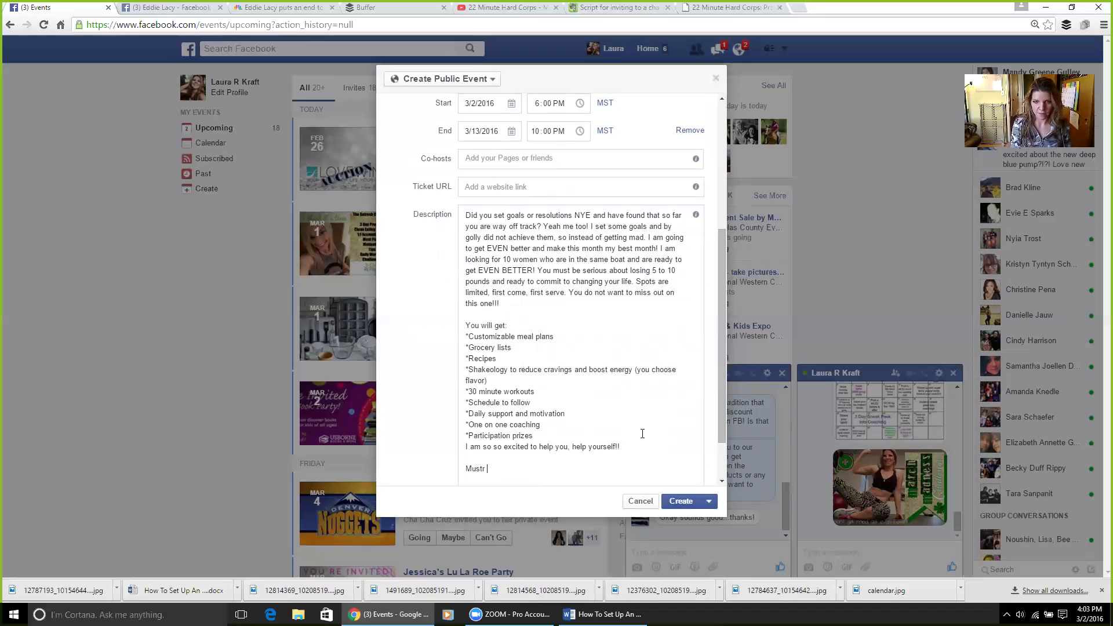
pyautogui.write('Must not be working with ')
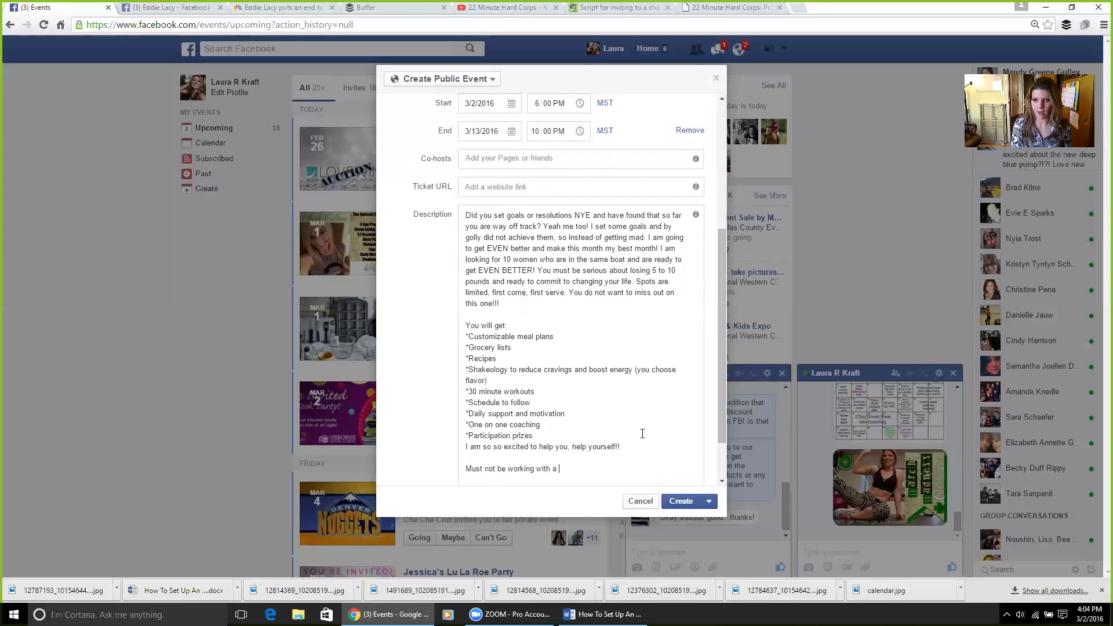
pyautogui.write('a Coach currently!')
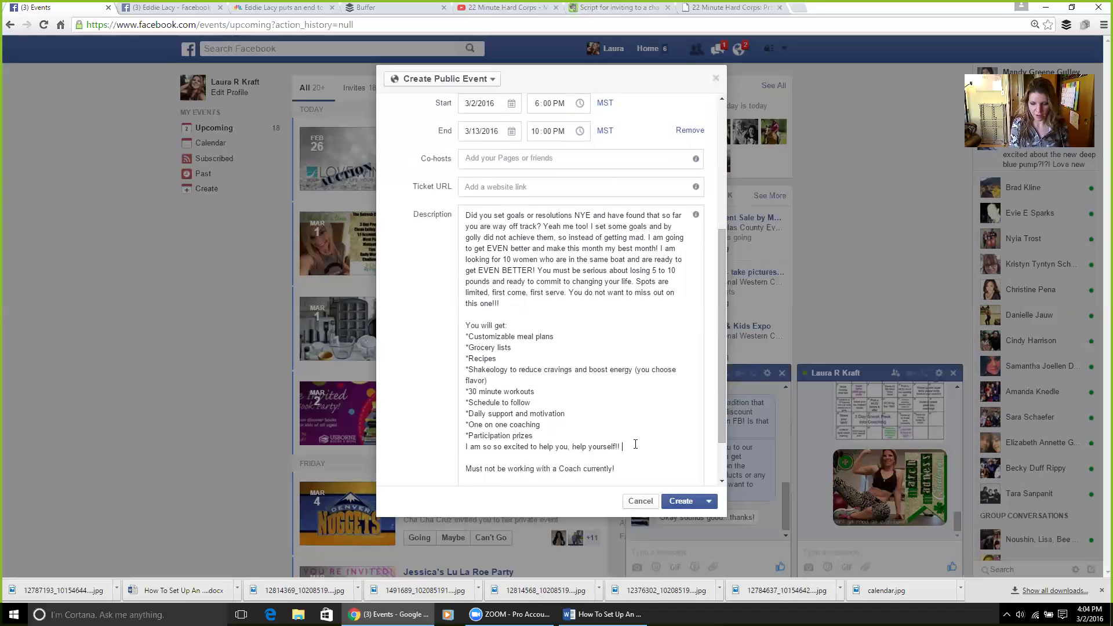
# Add 'All participants will be included in a drawing for a Victoria Secret gift card! Msg me for details!'.
pyautogui.press('Return')
pyautogui.press('Return')
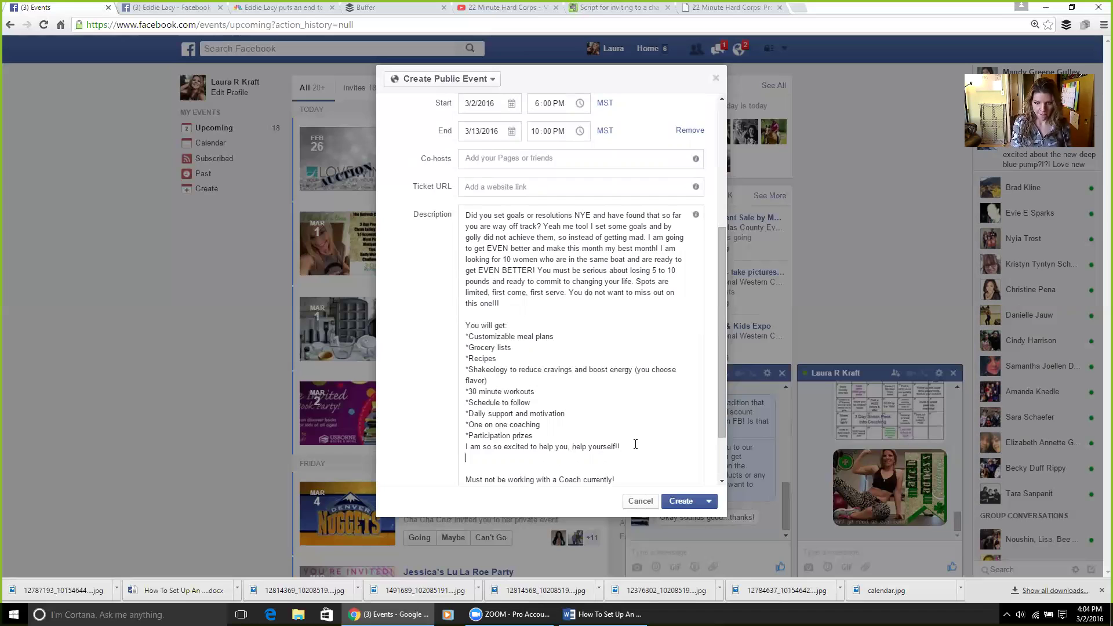
pyautogui.write('All ')
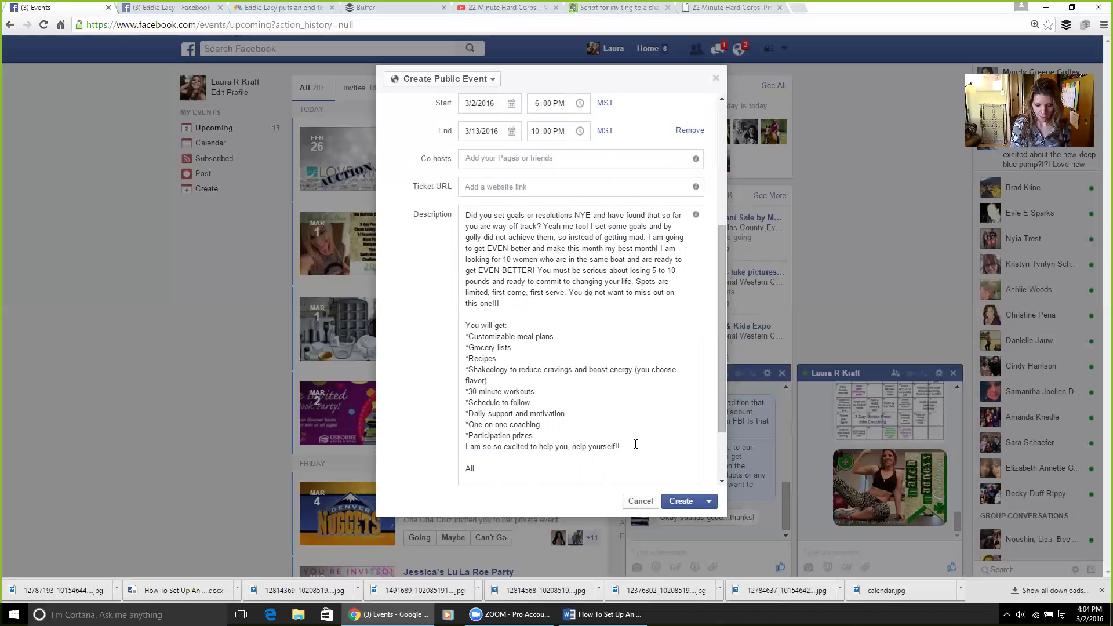
pyautogui.write('part')
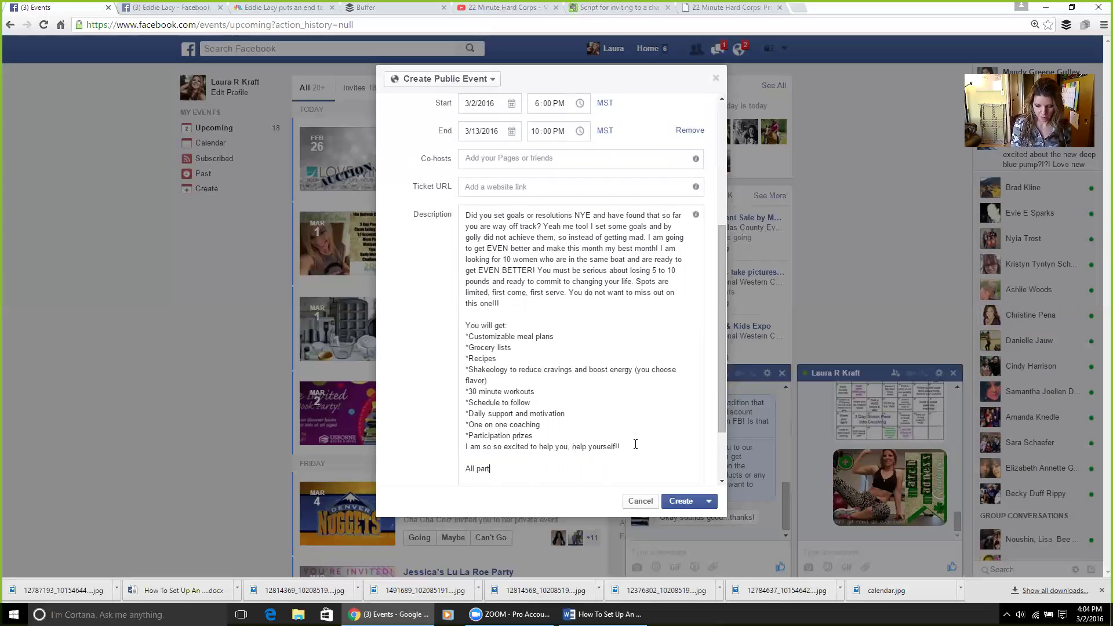
pyautogui.write('icipants w')
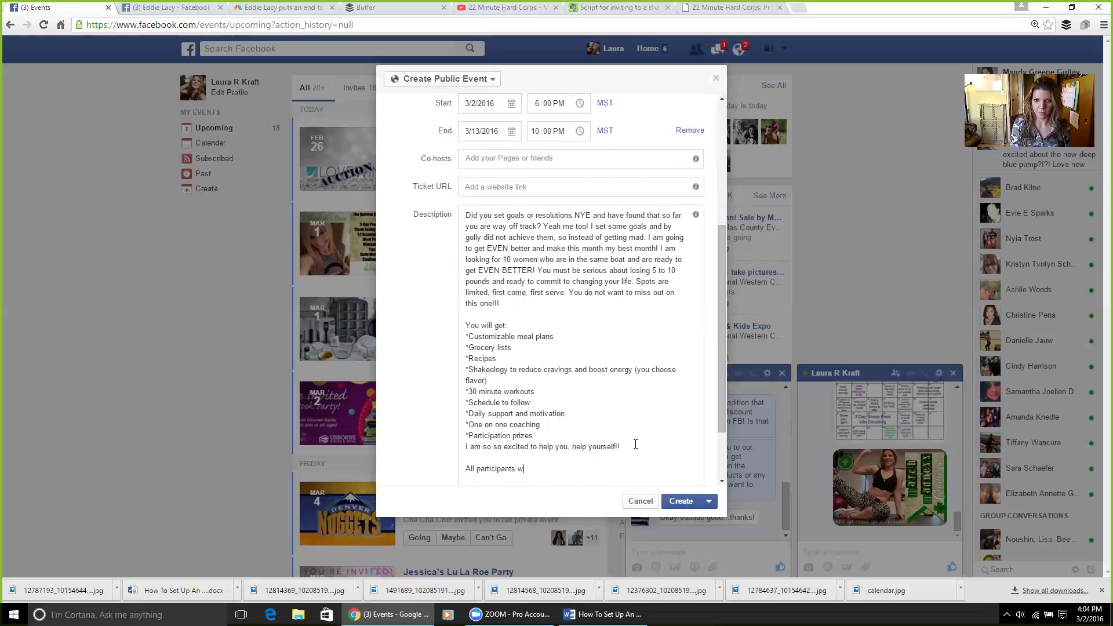
pyautogui.write('ill be includ')
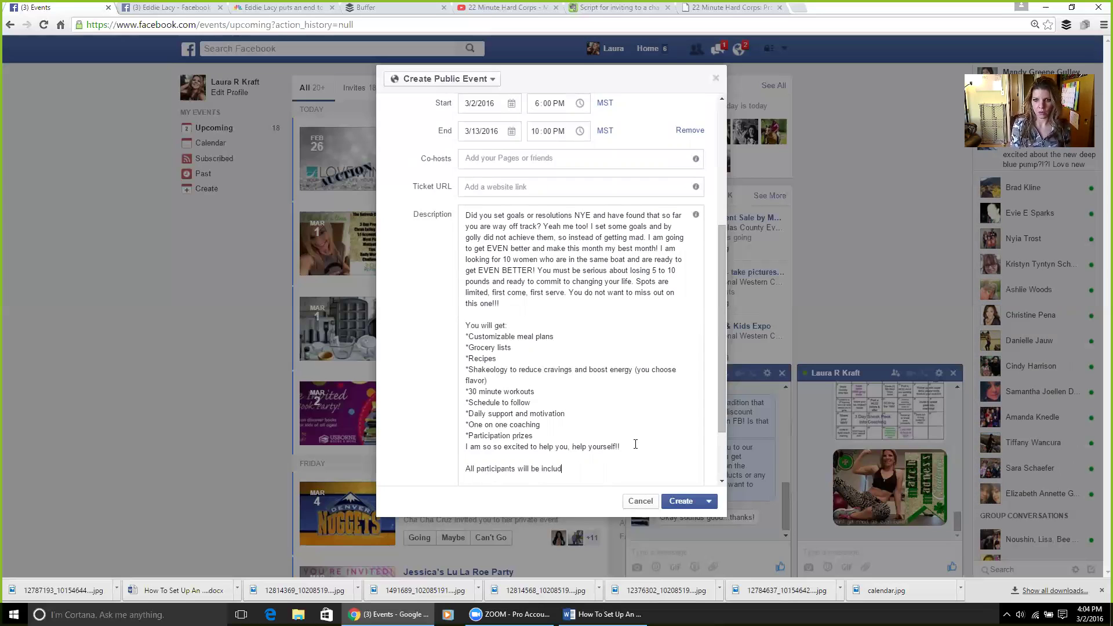
pyautogui.write('ed in a drawing for')
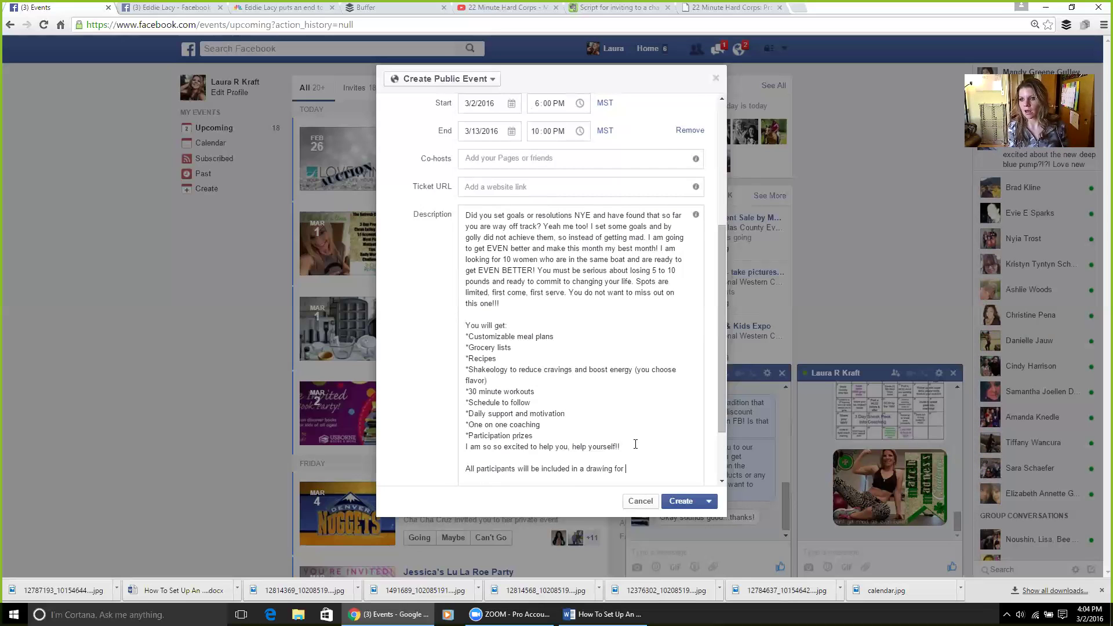
pyautogui.write(' a Victorai')
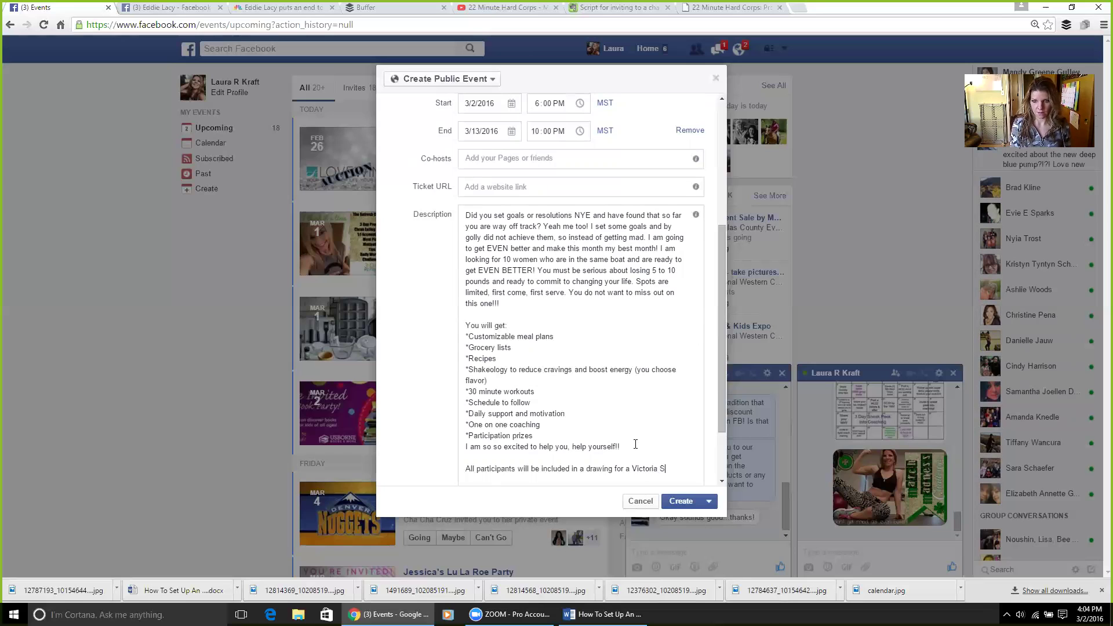
pyautogui.write('gift card!')
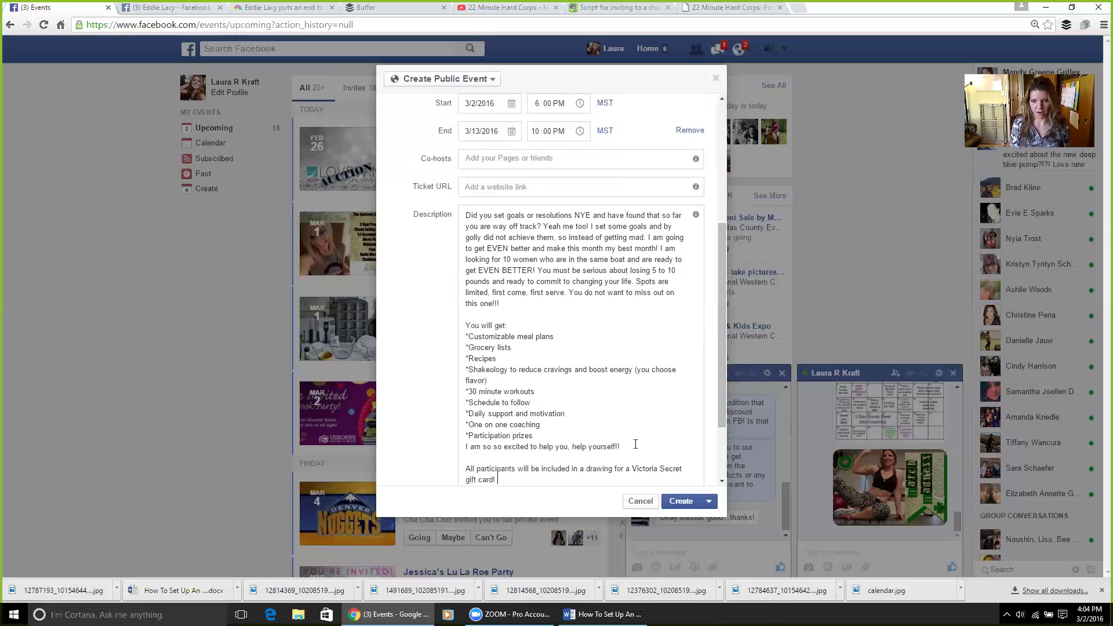
pyautogui.write('Ma')
pyautogui.press('BackSpace')
pyautogui.press('BackSpace')
pyautogui.press('BackSpace')
pyautogui.write('Msg me for details!')
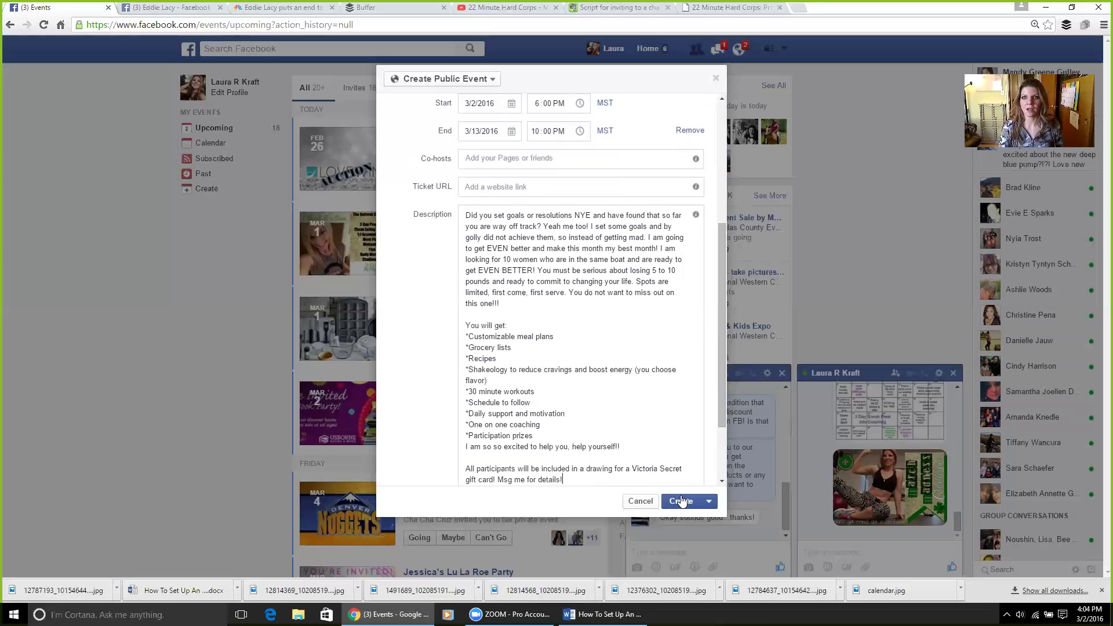
pyautogui.scroll(5, 561, 348)
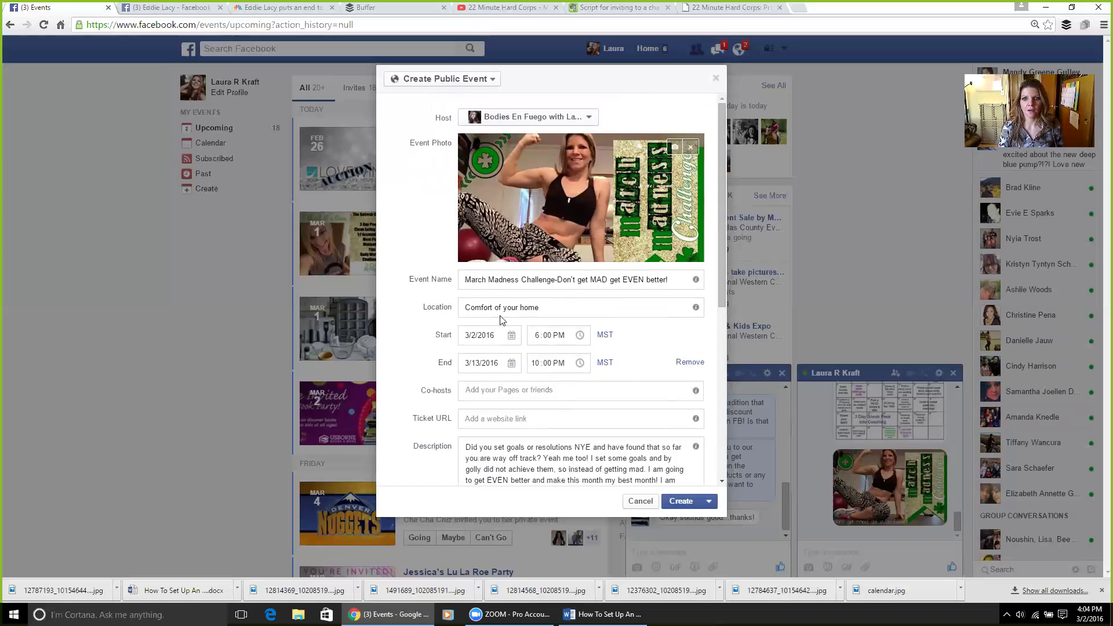
# Set the event category to Sports · Fitness.
pyautogui.scroll(-6, 581, 411)
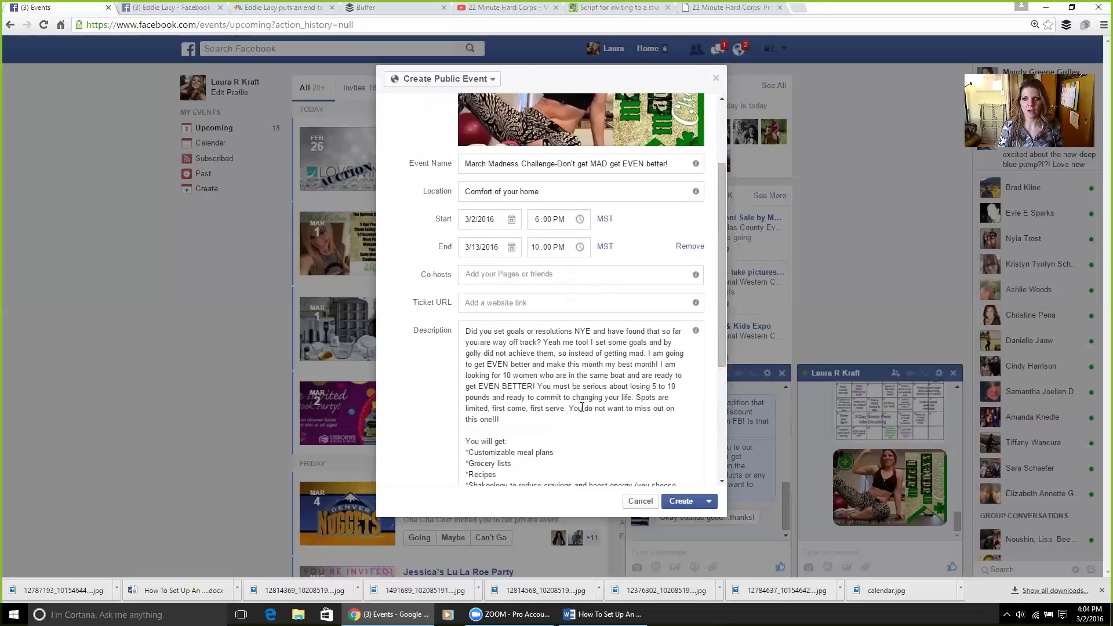
pyautogui.click(512, 445)
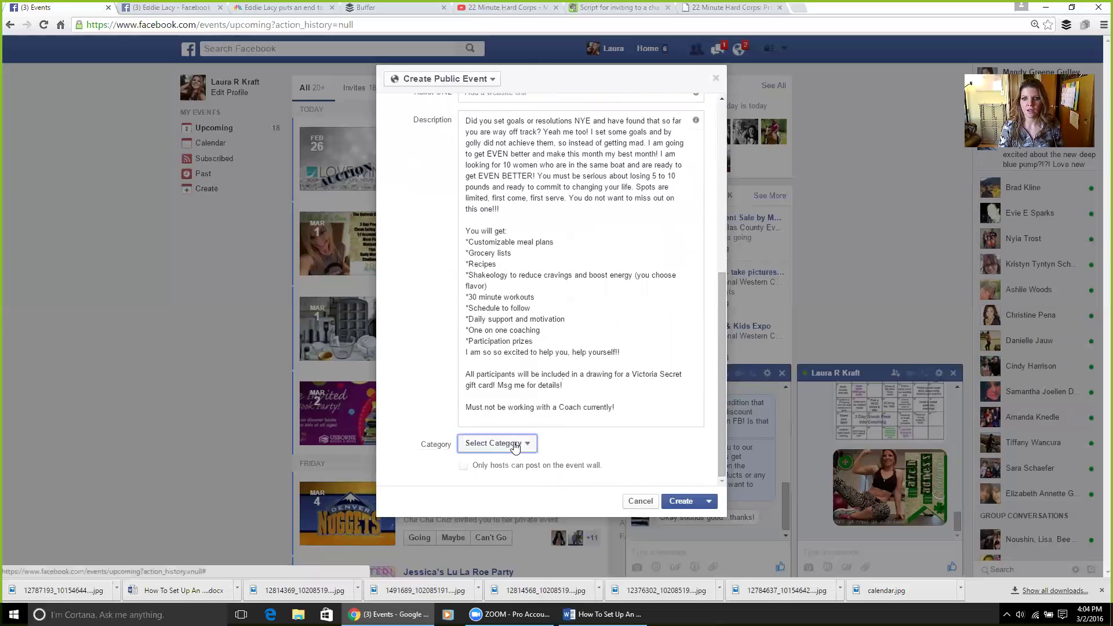
pyautogui.scroll(-1, 510, 464)
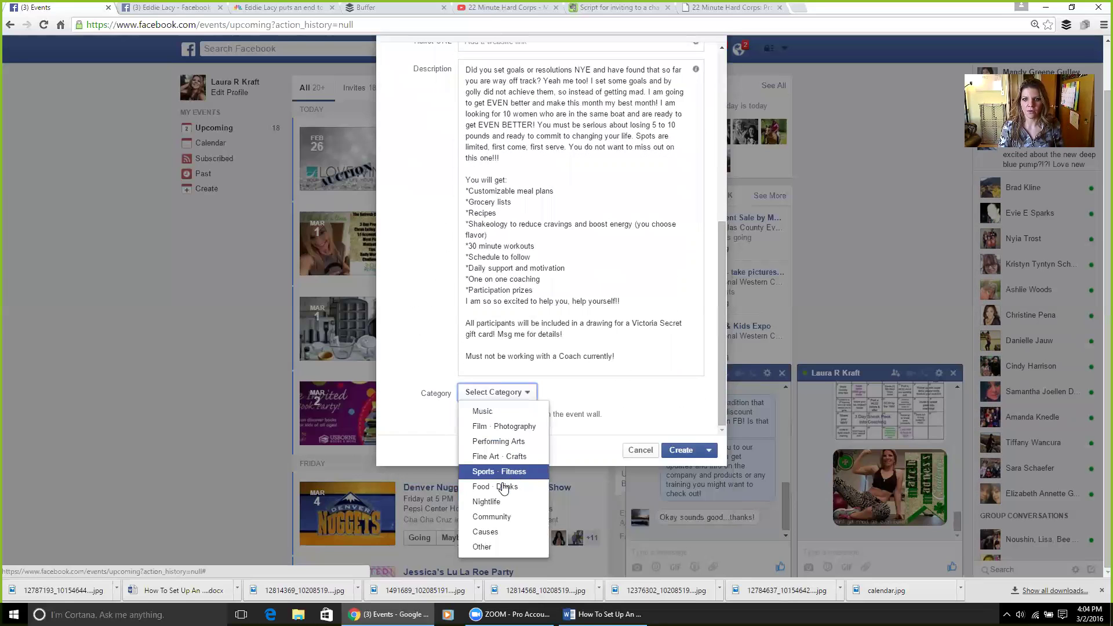
pyautogui.click(508, 472)
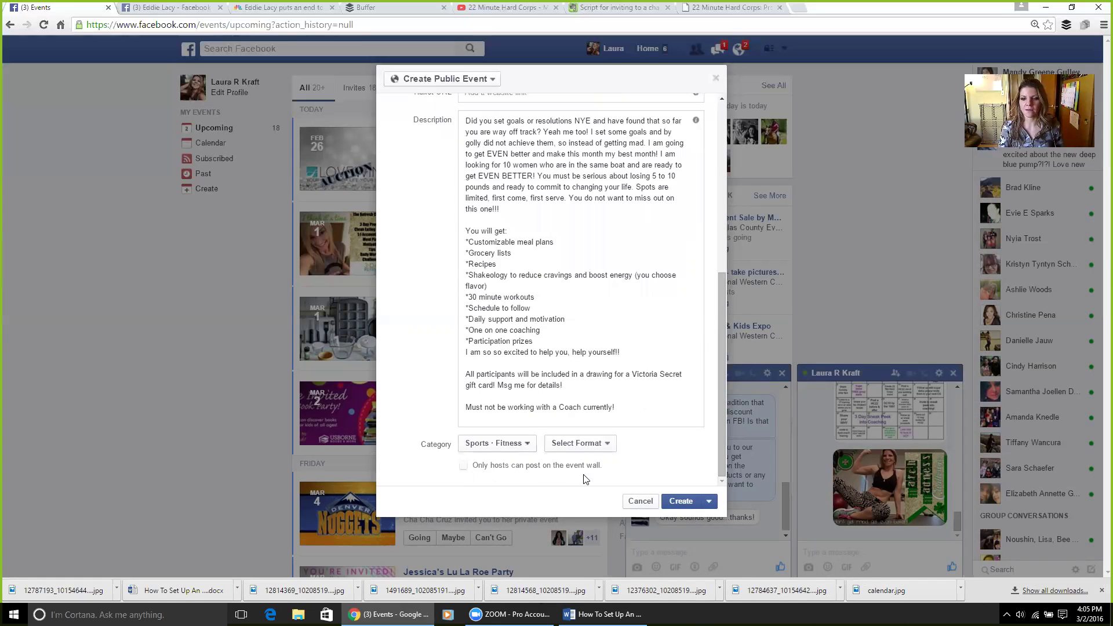
# Choose the event format and create the event.
pyautogui.click(602, 455)
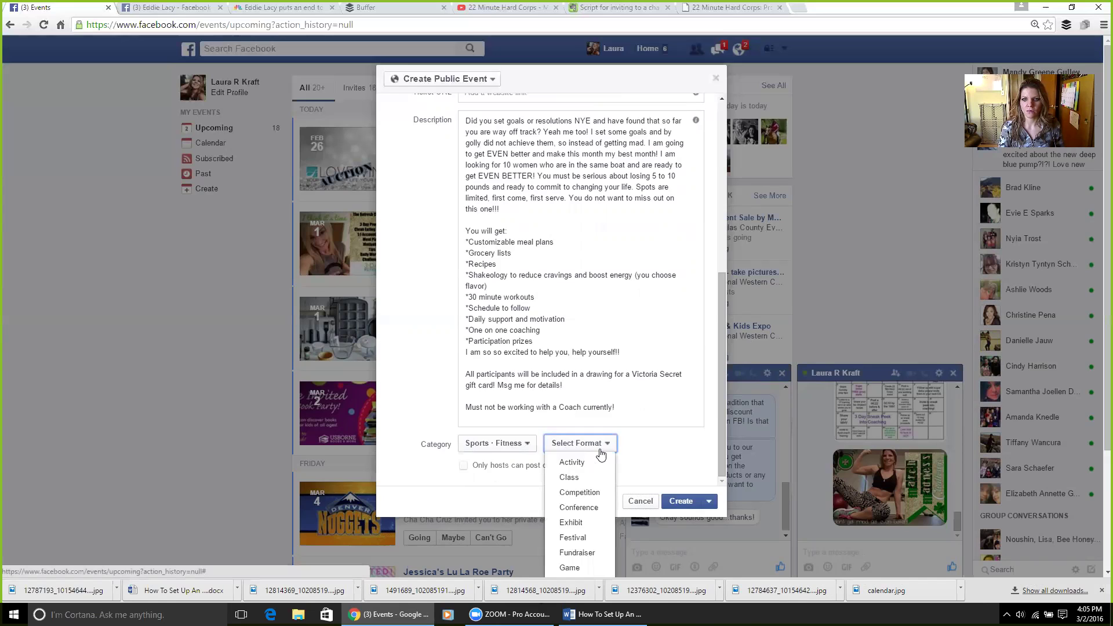
pyautogui.scroll(-1, 601, 456)
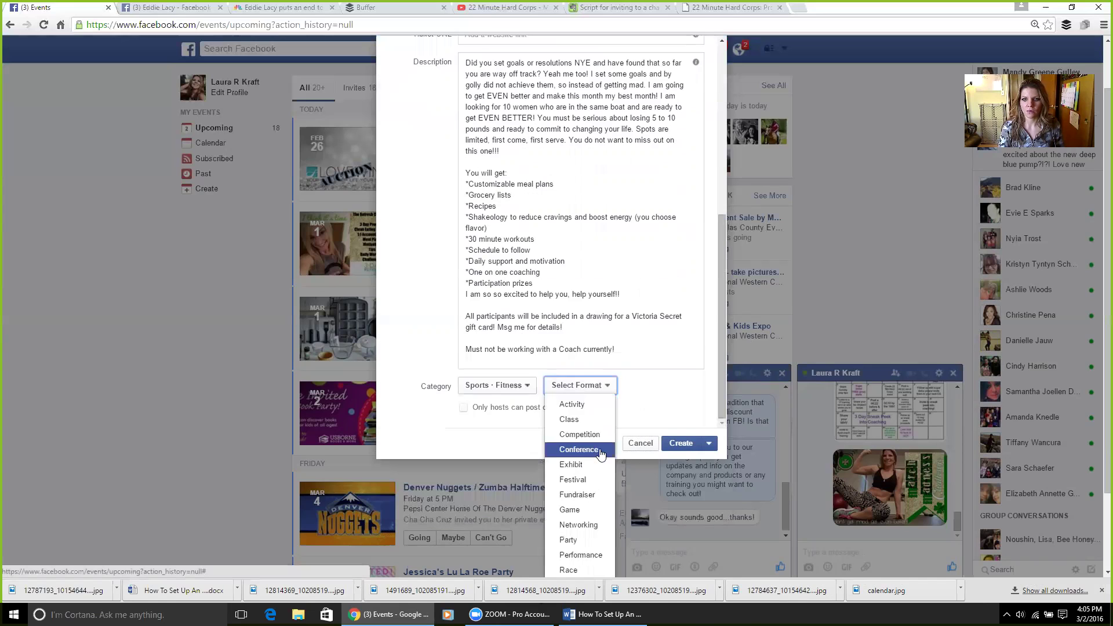
pyautogui.click(597, 404)
pyautogui.click(682, 507)
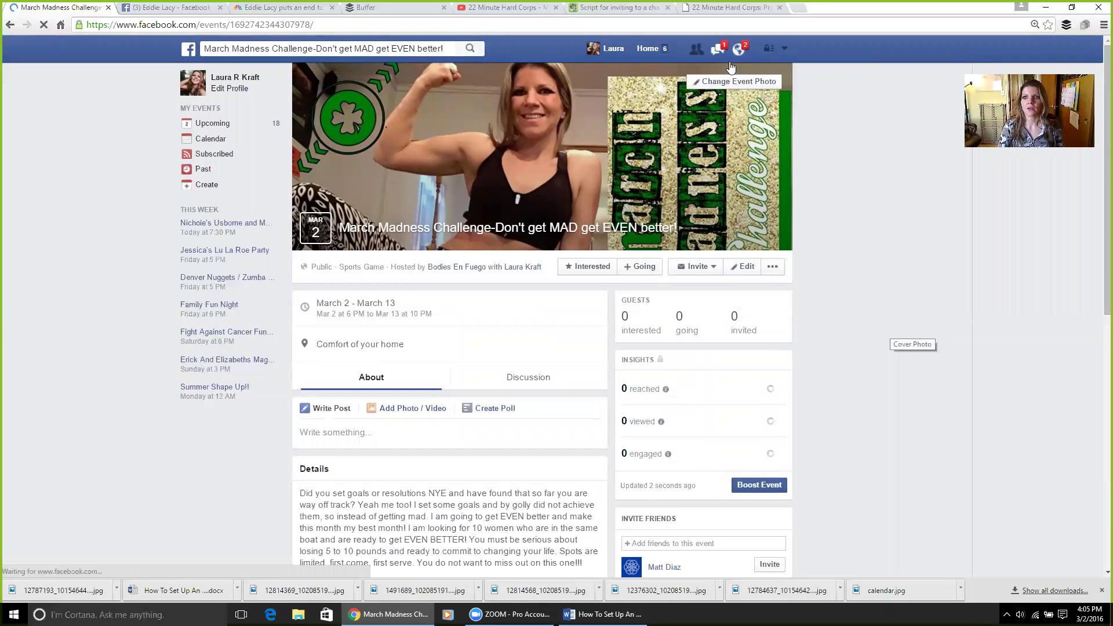
# Close the chat, then shift the event cover photo upward in the banner and save it.
pyautogui.scroll(-1, 870, 313)
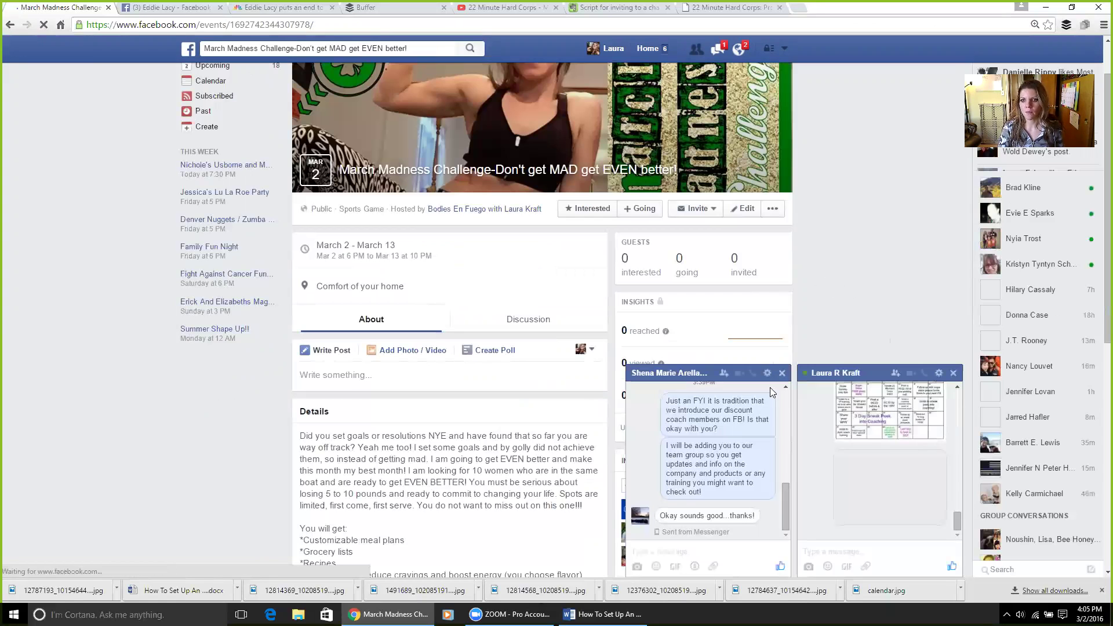
pyautogui.click(782, 378)
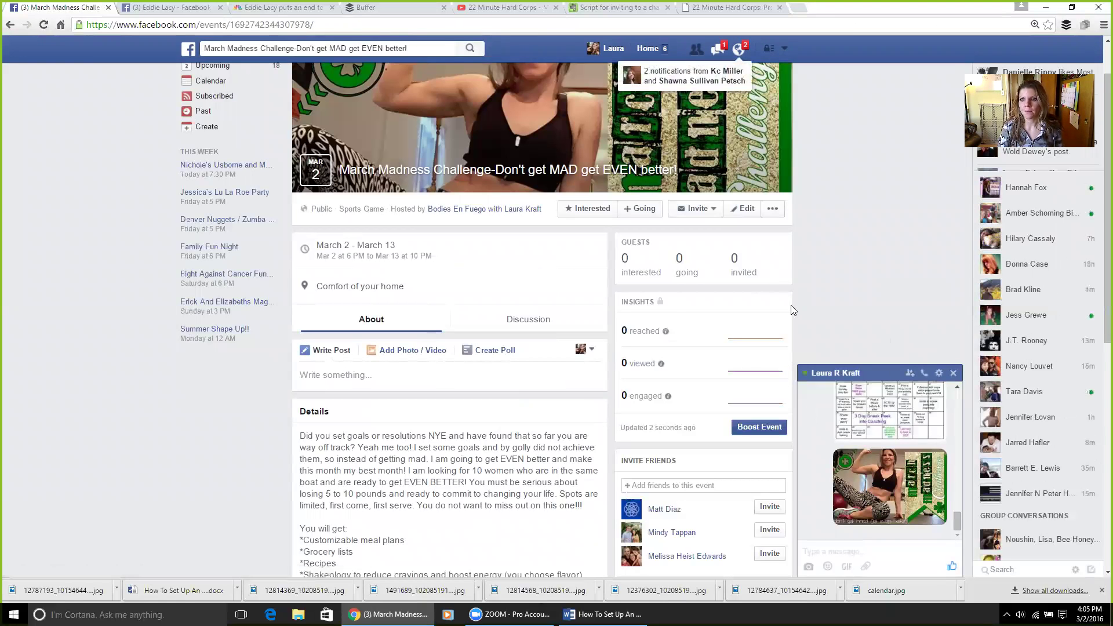
pyautogui.scroll(1, 791, 305)
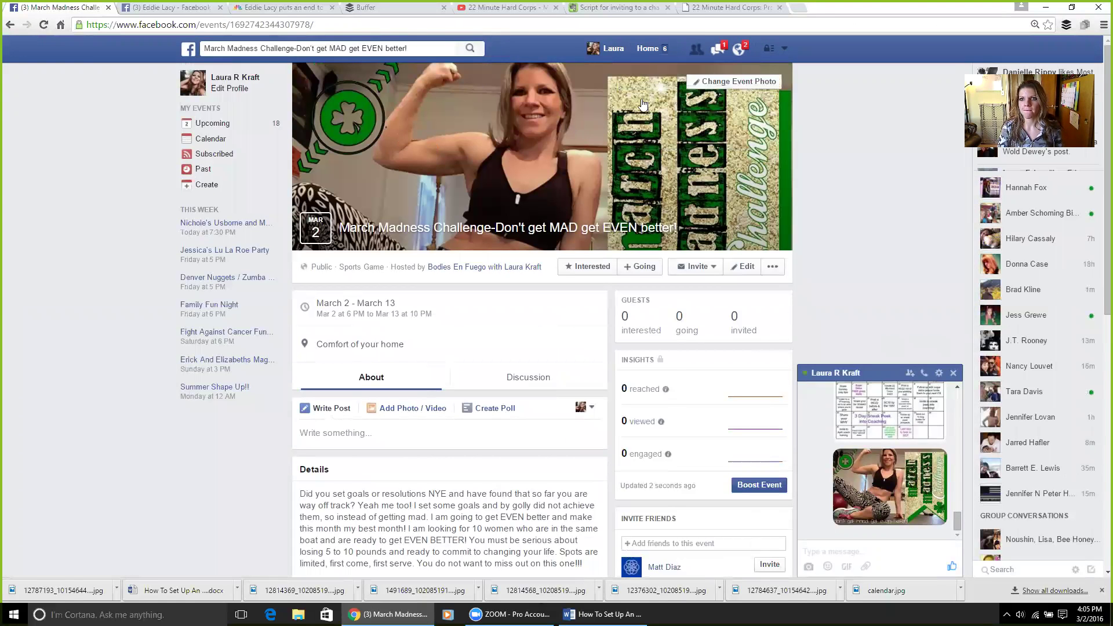
pyautogui.click(714, 82)
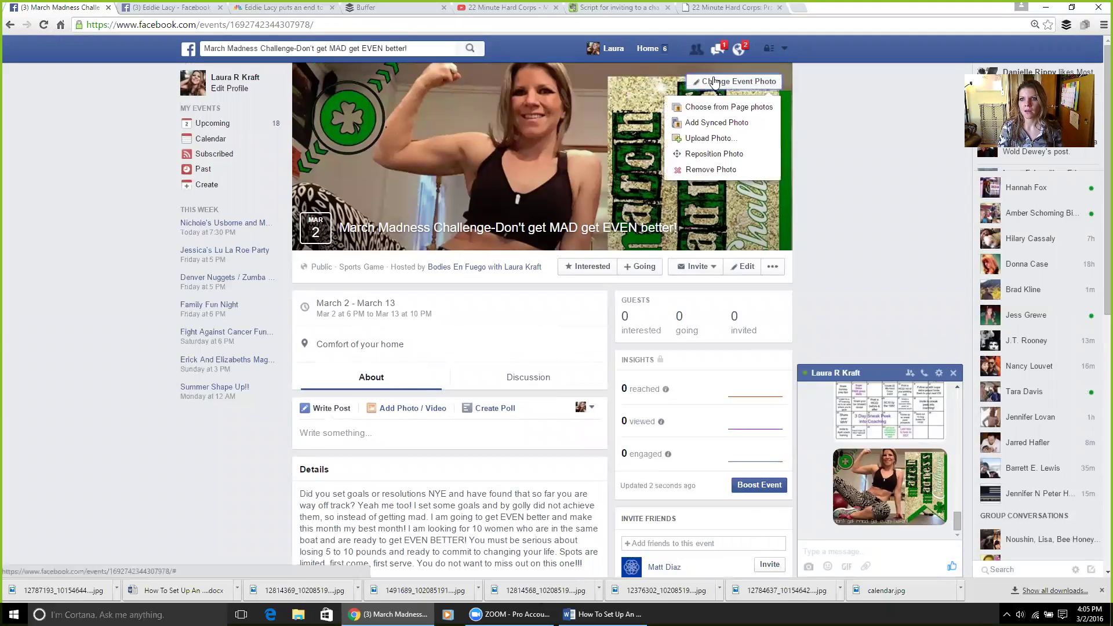
pyautogui.click(714, 153)
pyautogui.moveTo(698, 185); pyautogui.dragTo(701, 158)
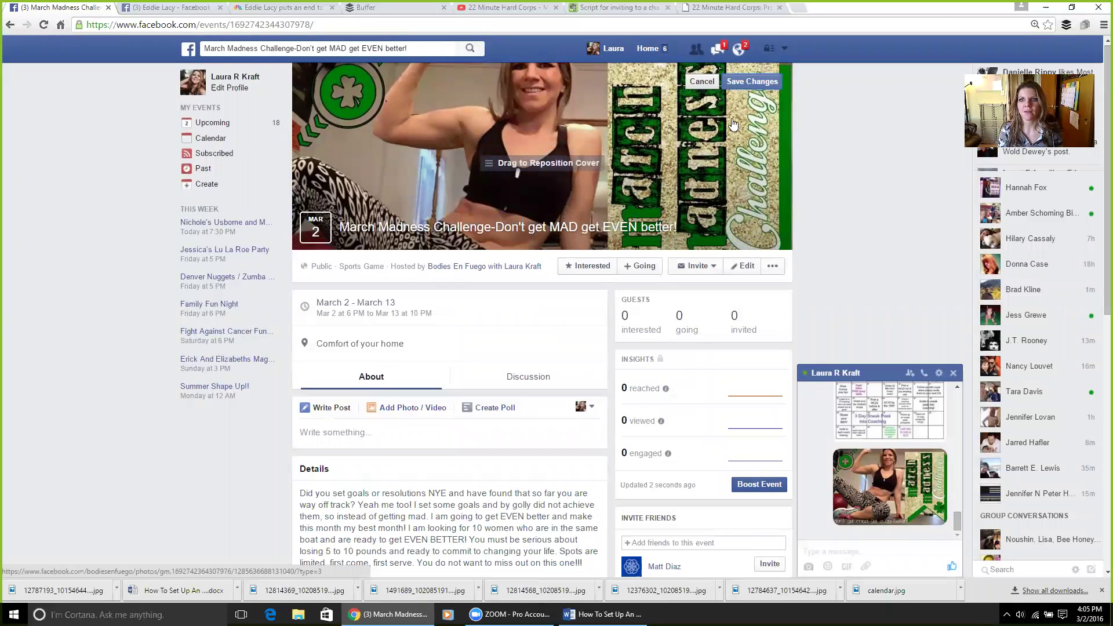
pyautogui.click(751, 82)
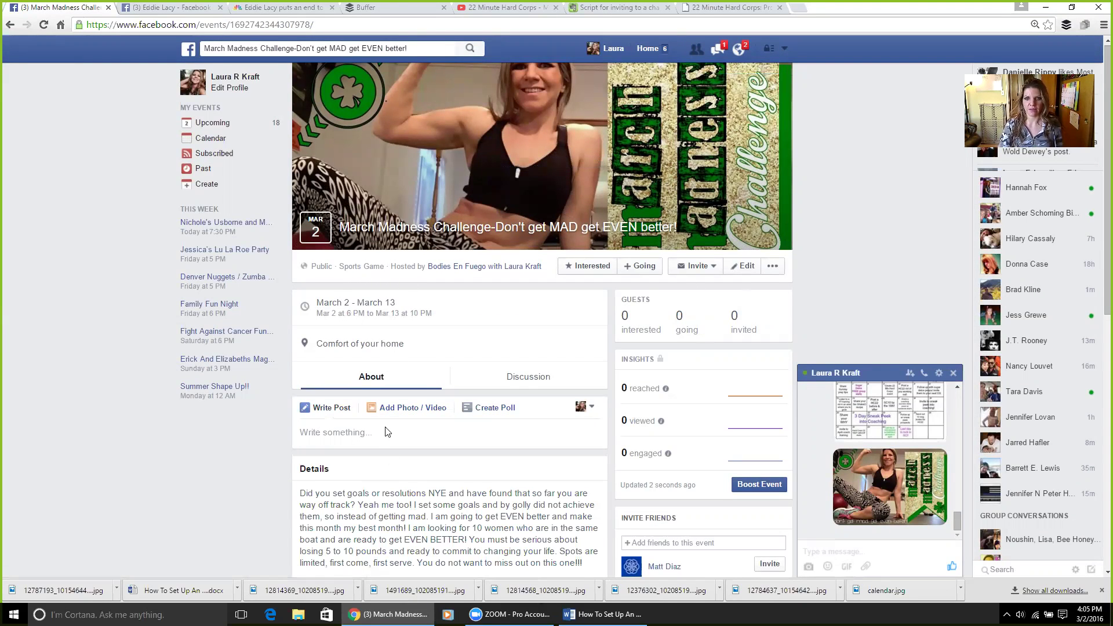
# Bring up the options for inviting people to the event.
pyautogui.scroll(-1, 400, 476)
pyautogui.scroll(1, 430, 474)
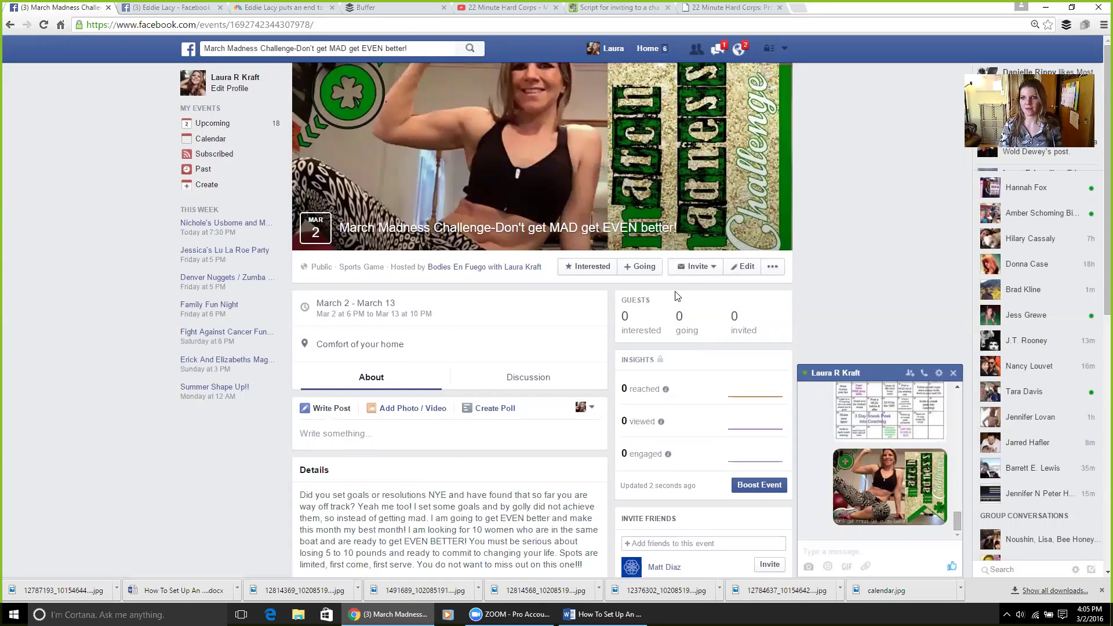
pyautogui.click(703, 271)
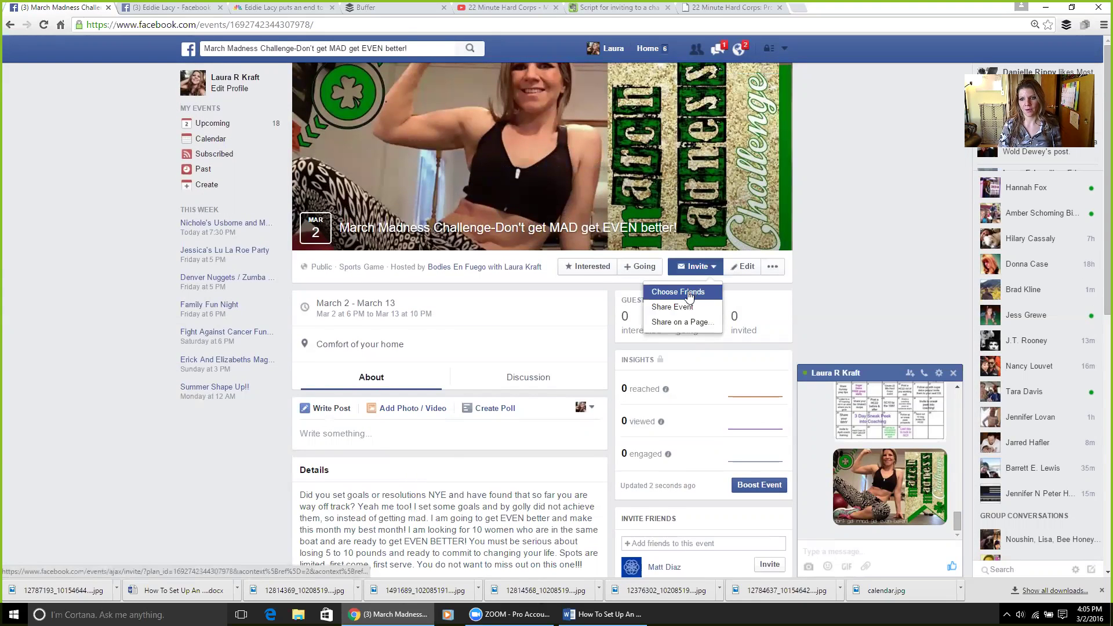
# Show friends from the Denver, Colorado Area and select the first eight to invite.
pyautogui.click(689, 293)
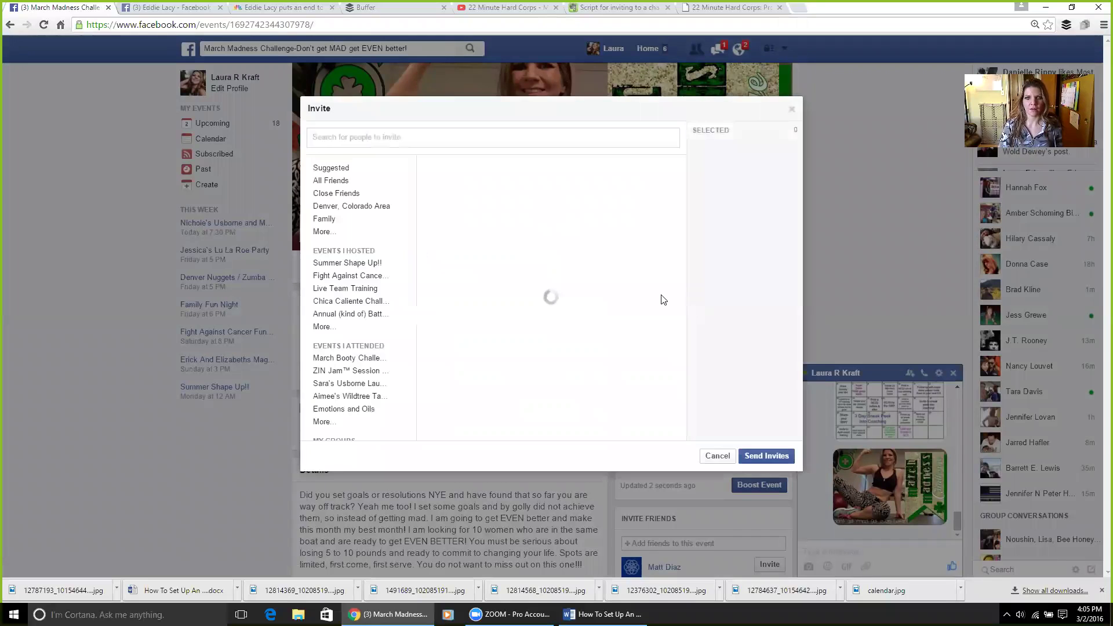
pyautogui.click(339, 209)
pyautogui.click(545, 196)
pyautogui.click(557, 231)
pyautogui.click(589, 261)
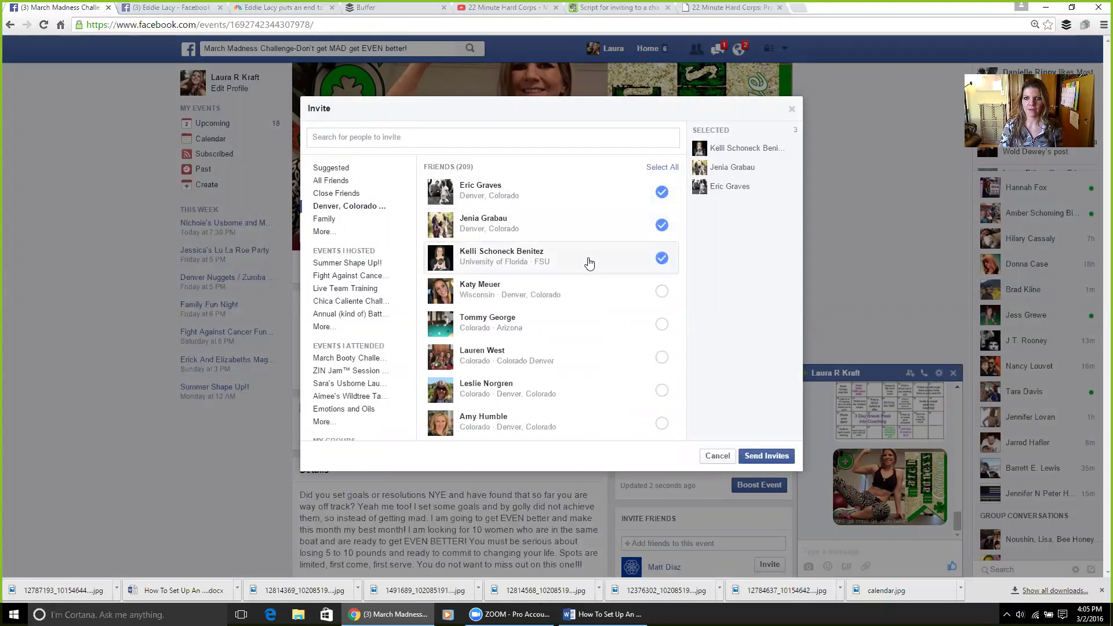
pyautogui.click(596, 324)
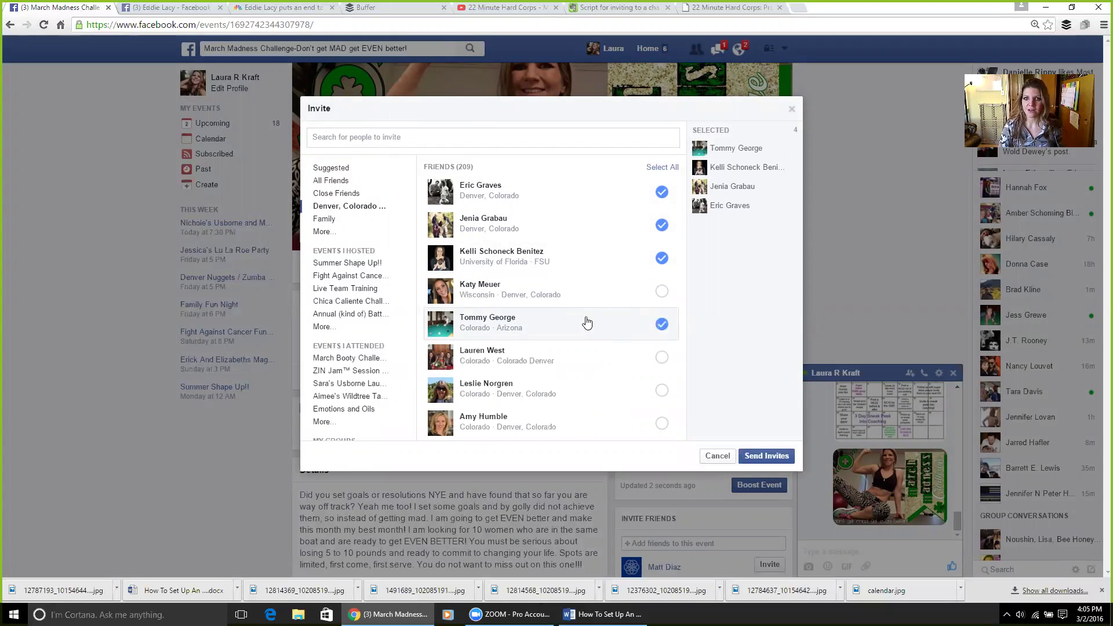
pyautogui.scroll(-1, 580, 316)
pyautogui.click(586, 303)
pyautogui.click(591, 346)
pyautogui.click(588, 368)
pyautogui.scroll(-1, 576, 384)
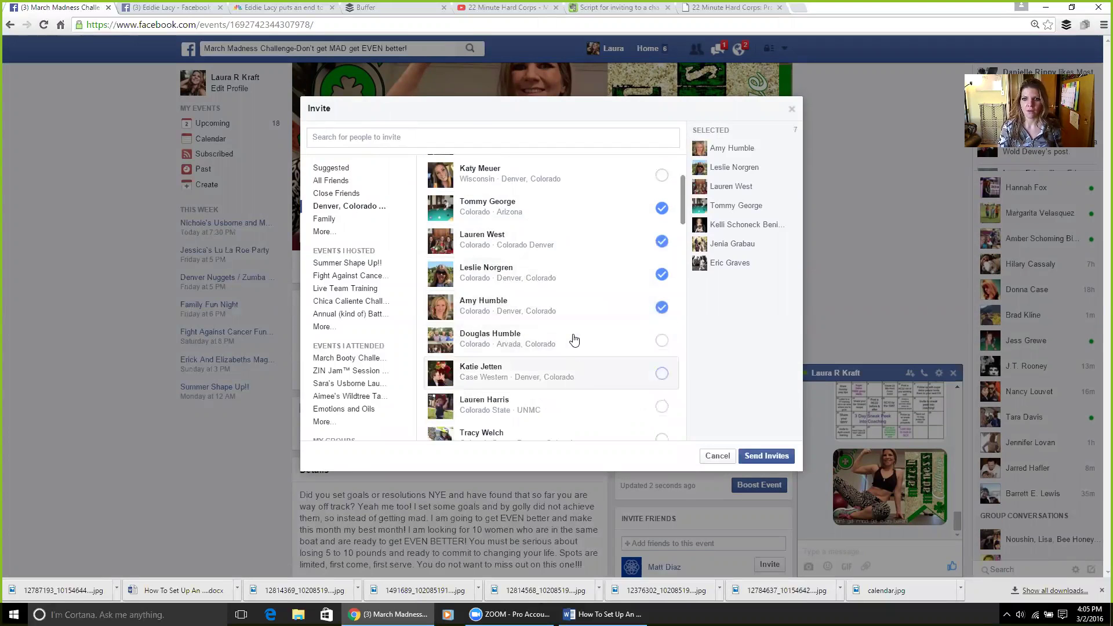
pyautogui.click(576, 372)
# Select twelve more Denver-area friends, bringing the invite list to 20.
pyautogui.scroll(-1, 576, 371)
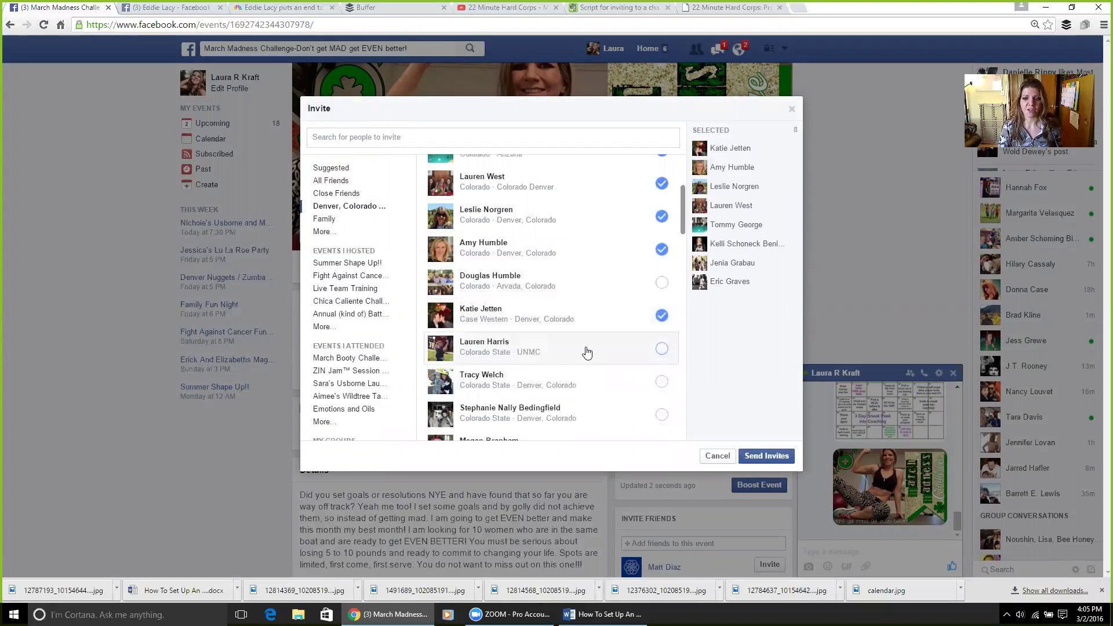
pyautogui.click(593, 351)
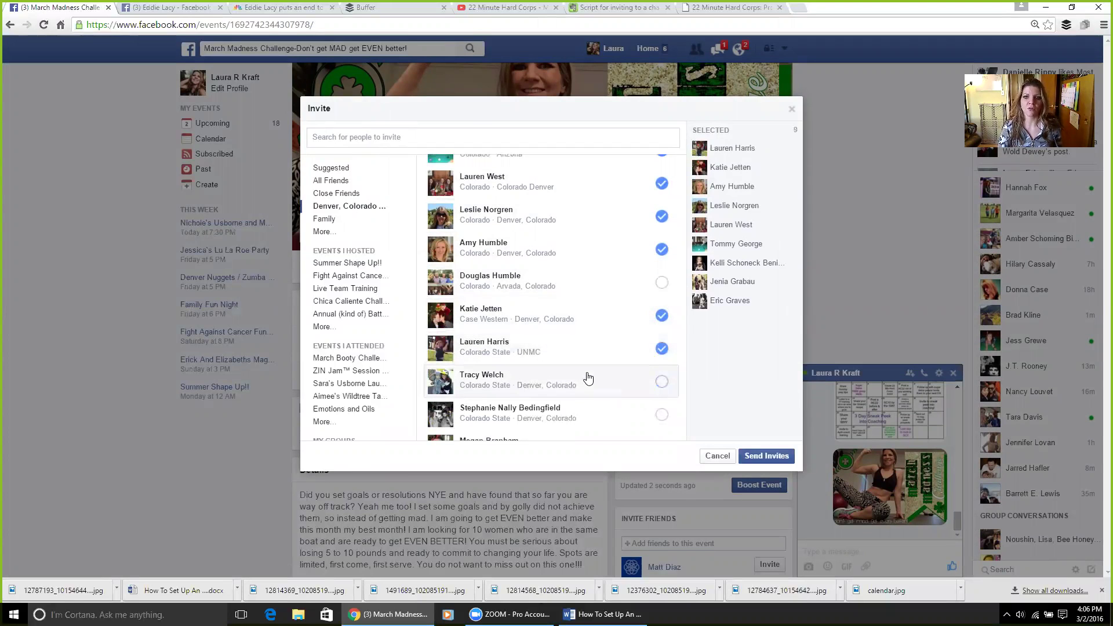
pyautogui.click(588, 377)
pyautogui.scroll(-1, 580, 365)
pyautogui.click(593, 362)
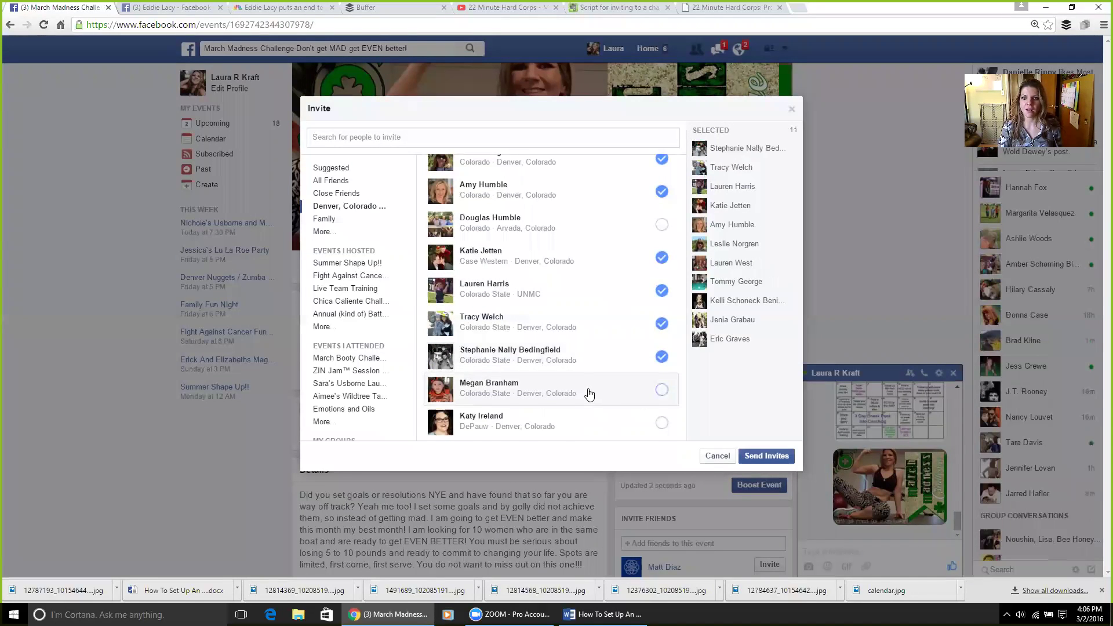
pyautogui.click(589, 390)
pyautogui.scroll(-1, 577, 347)
pyautogui.click(582, 364)
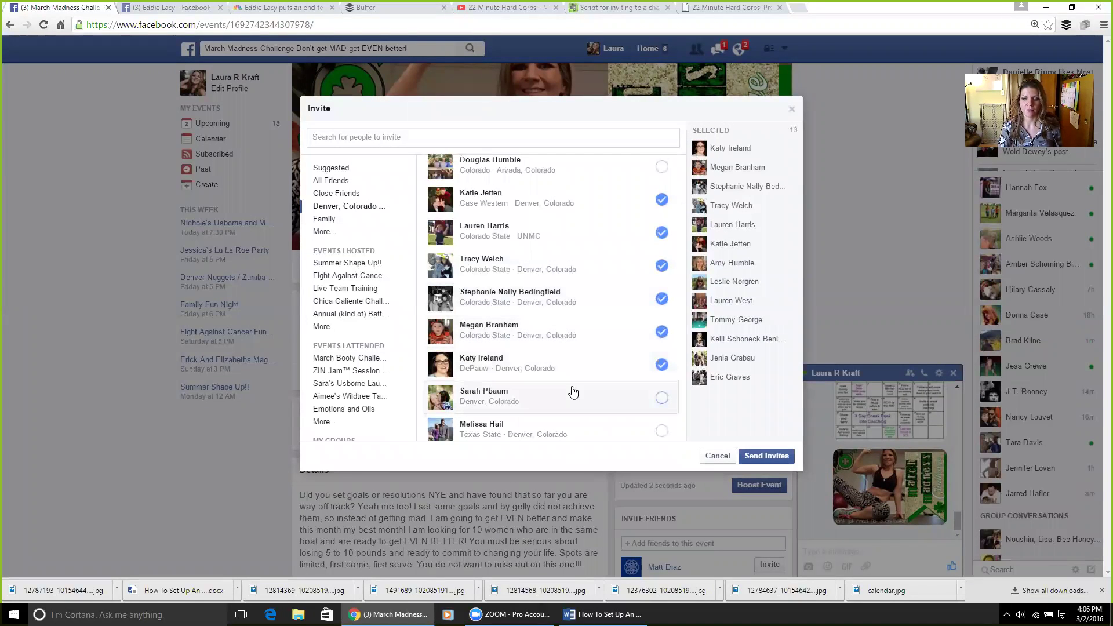
pyautogui.click(571, 390)
pyautogui.scroll(-1, 565, 383)
pyautogui.click(594, 376)
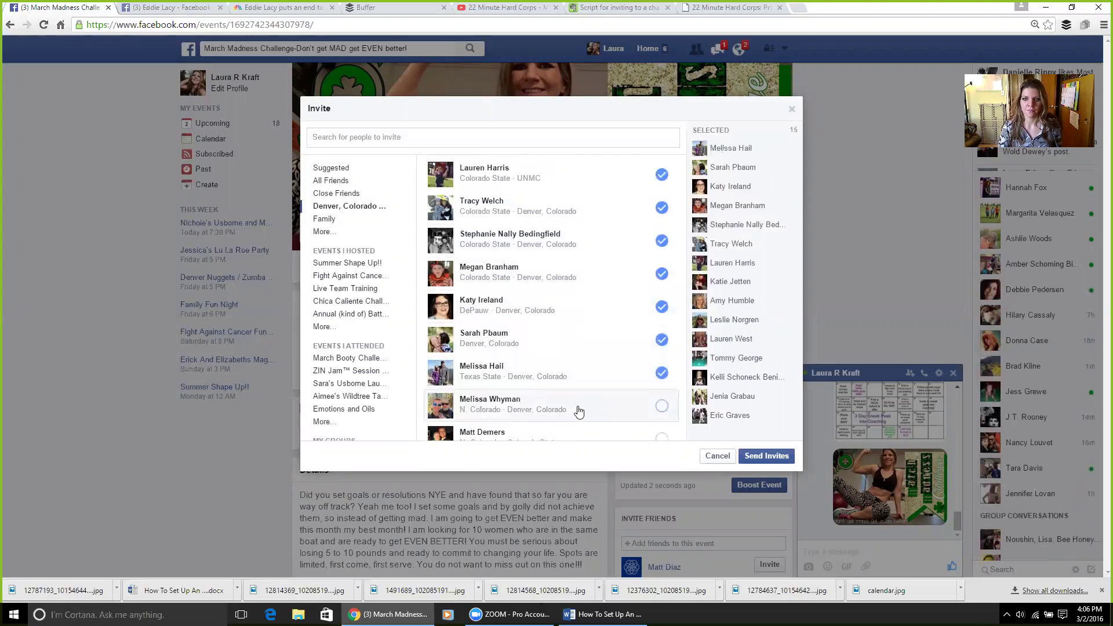
pyautogui.click(576, 409)
pyautogui.scroll(-1, 562, 367)
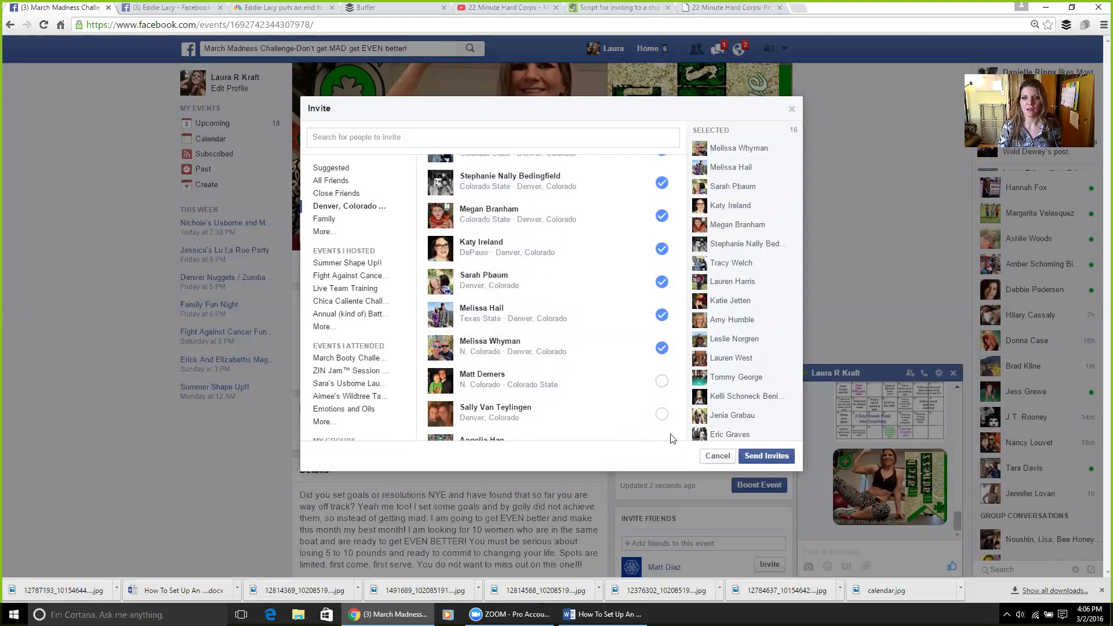
pyautogui.scroll(-1, 525, 371)
pyautogui.scroll(3, 528, 367)
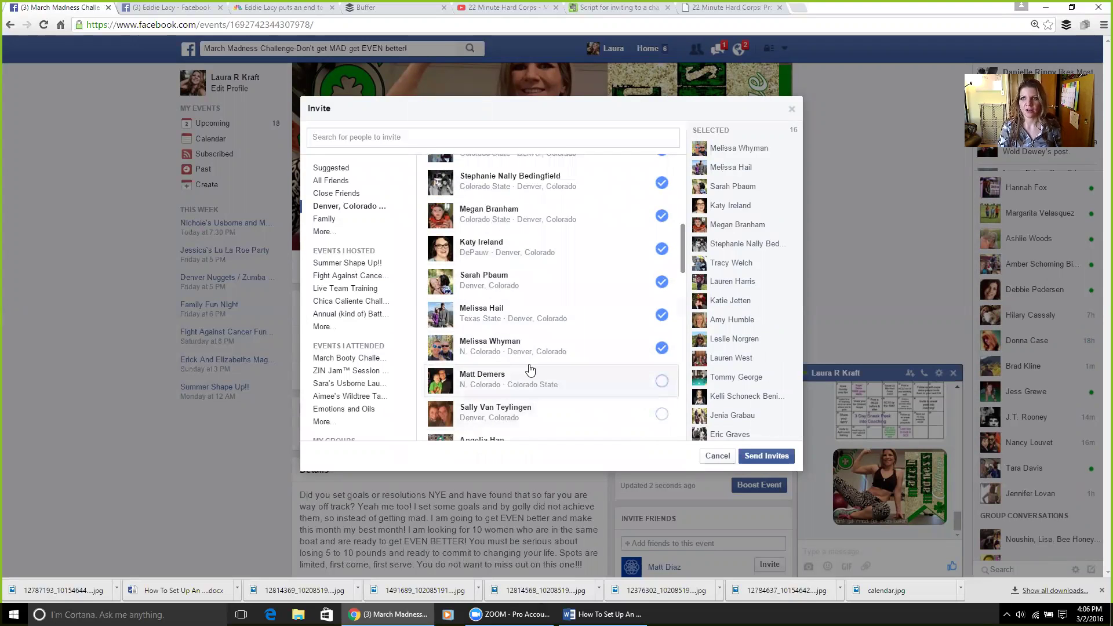
pyautogui.scroll(-3, 527, 364)
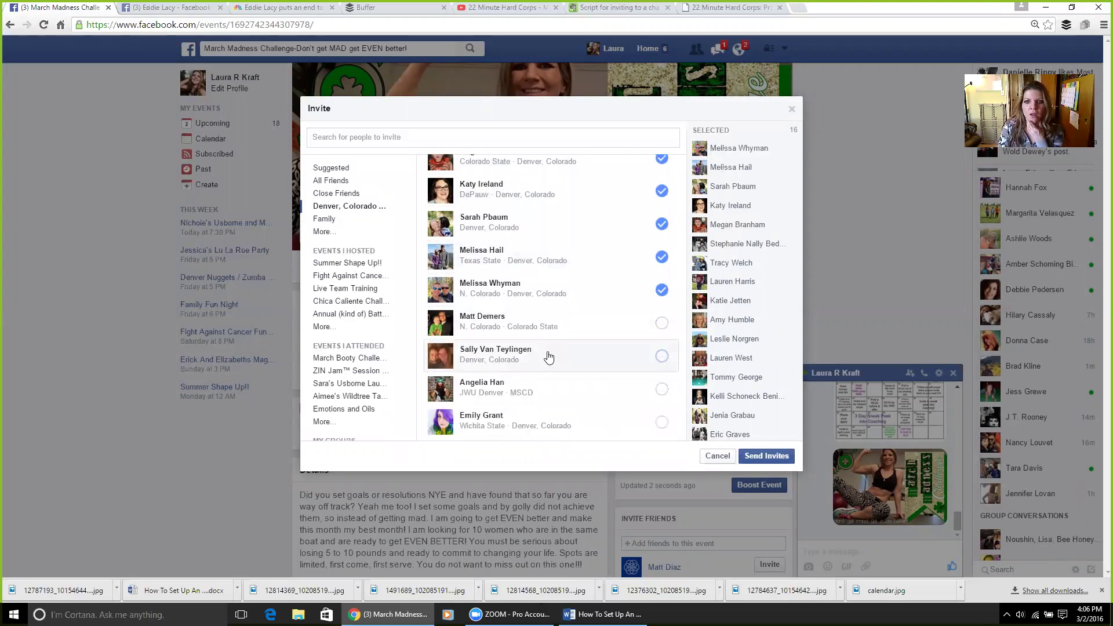
pyautogui.click(549, 356)
pyautogui.click(546, 390)
pyautogui.scroll(-1, 547, 391)
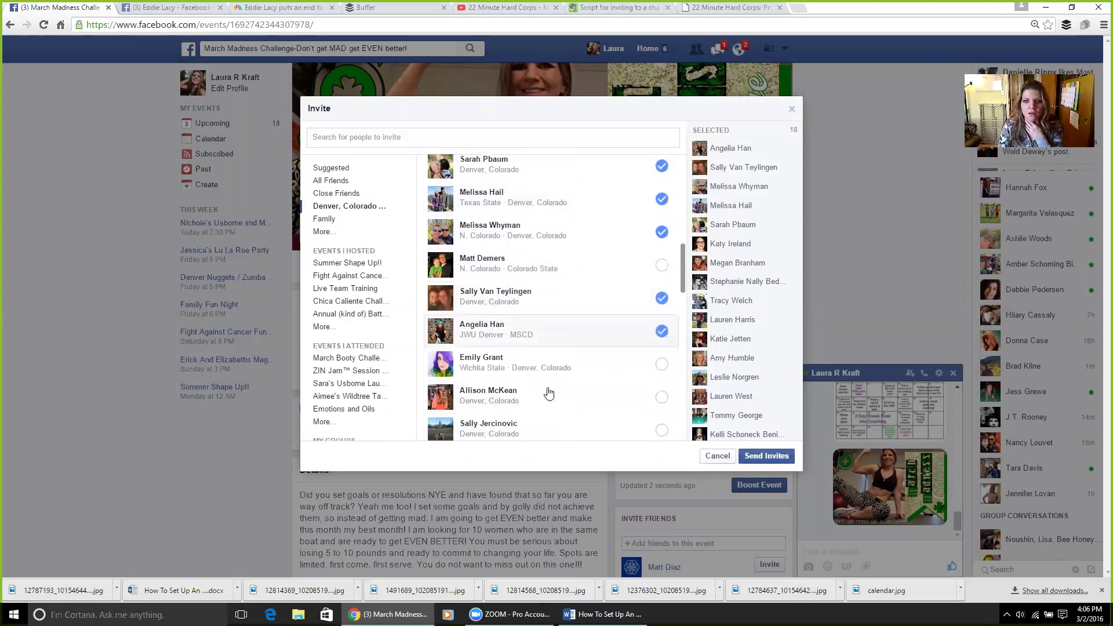
pyautogui.click(547, 362)
pyautogui.click(573, 398)
# Add the last six friends to reach 26 and send the invitations.
pyautogui.scroll(-1, 556, 400)
pyautogui.click(560, 381)
pyautogui.click(559, 408)
pyautogui.scroll(-1, 560, 407)
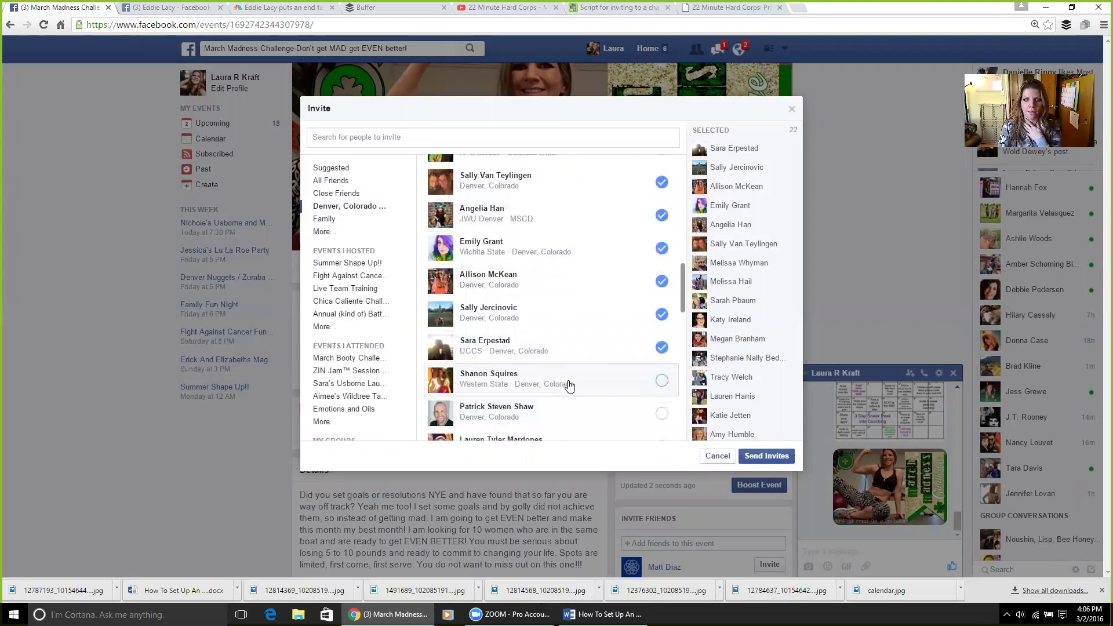
pyautogui.click(604, 388)
pyautogui.scroll(-1, 579, 399)
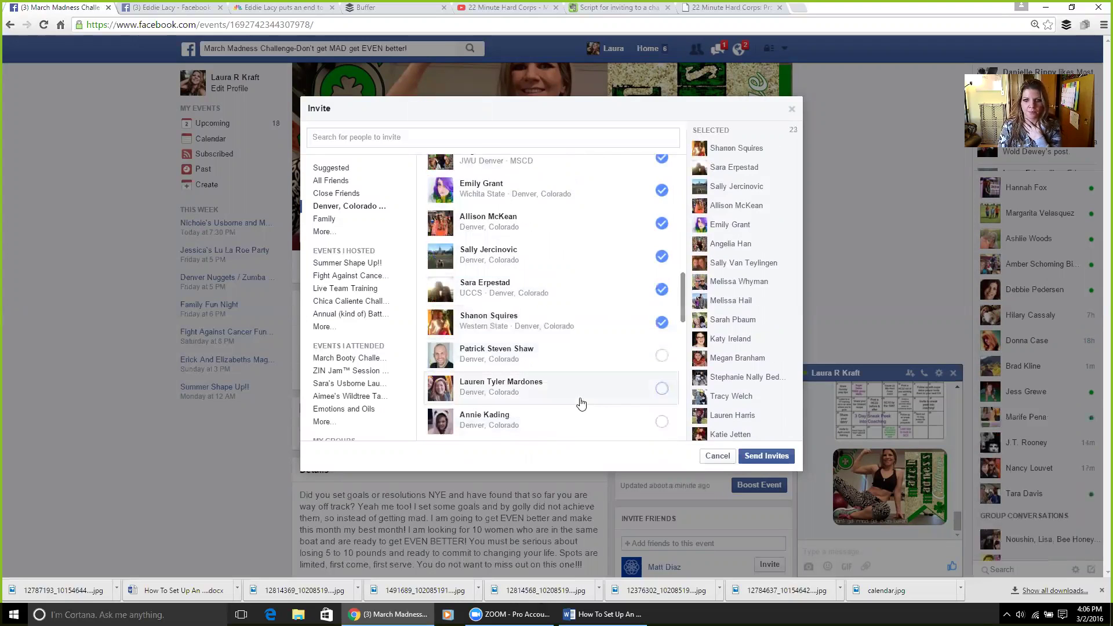
pyautogui.click(586, 397)
pyautogui.scroll(-1, 581, 405)
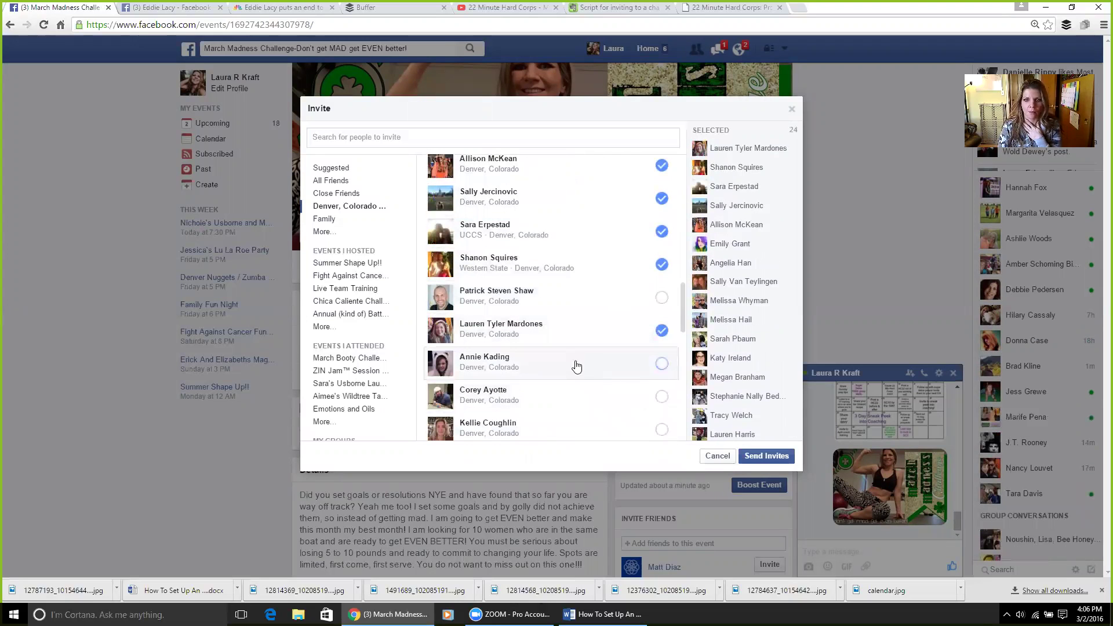
pyautogui.click(586, 367)
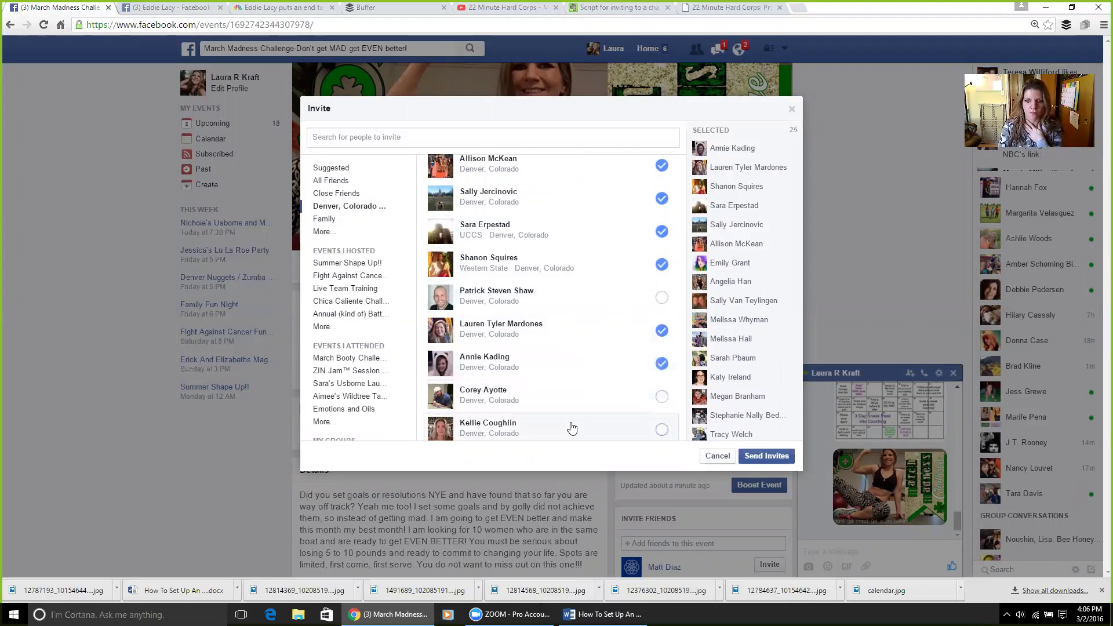
pyautogui.click(572, 428)
pyautogui.scroll(-1, 571, 406)
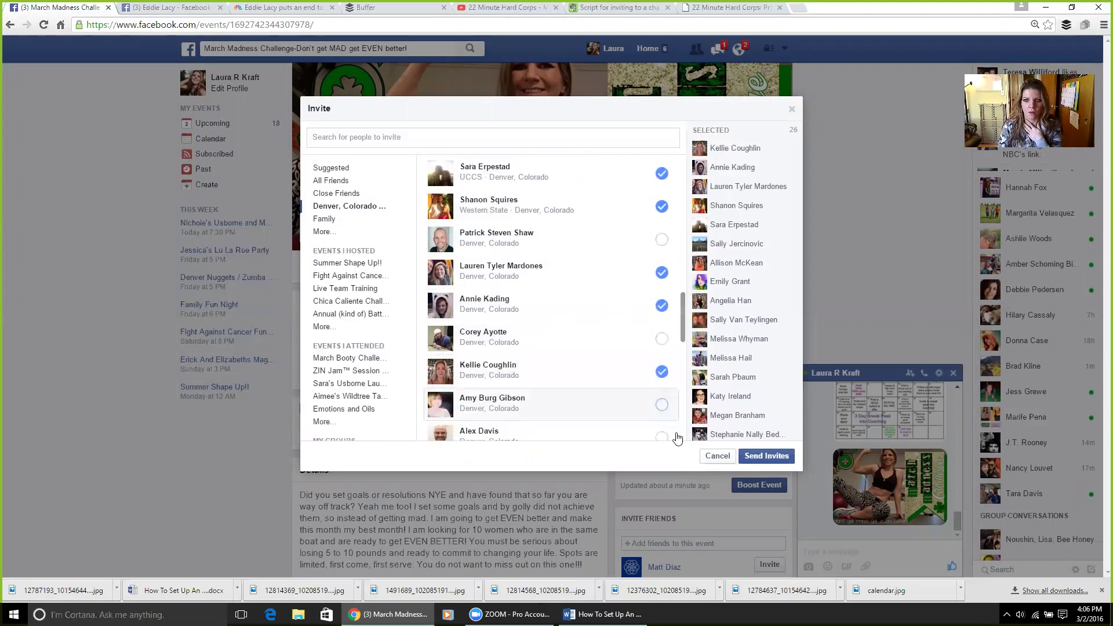
pyautogui.click(754, 458)
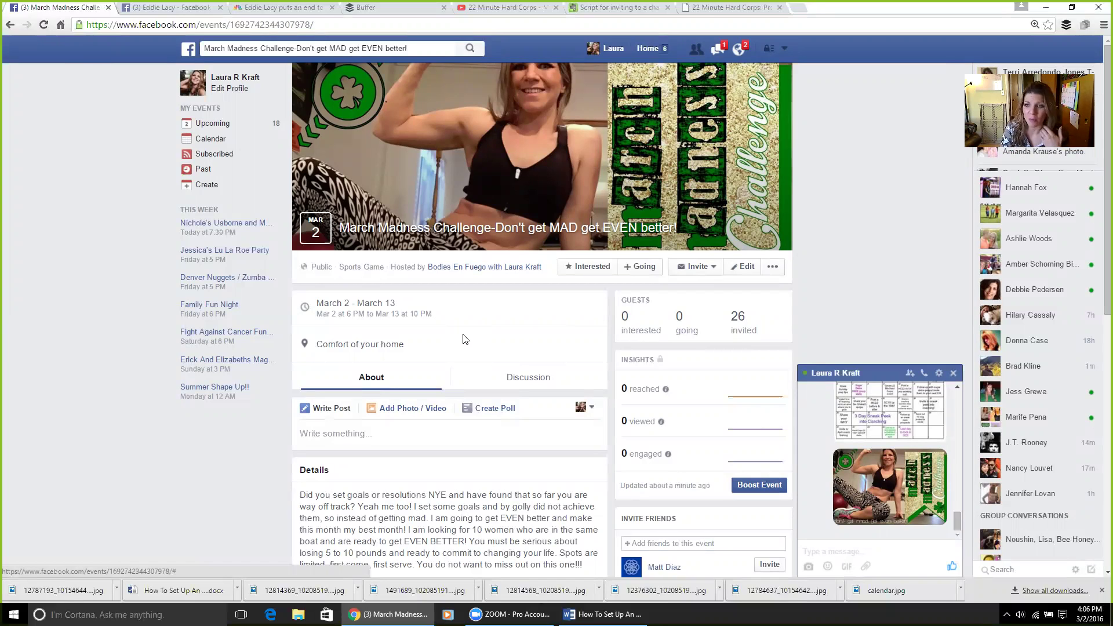
# Close the chat, start a post on the event page, and open the photo file picker.
pyautogui.click(953, 373)
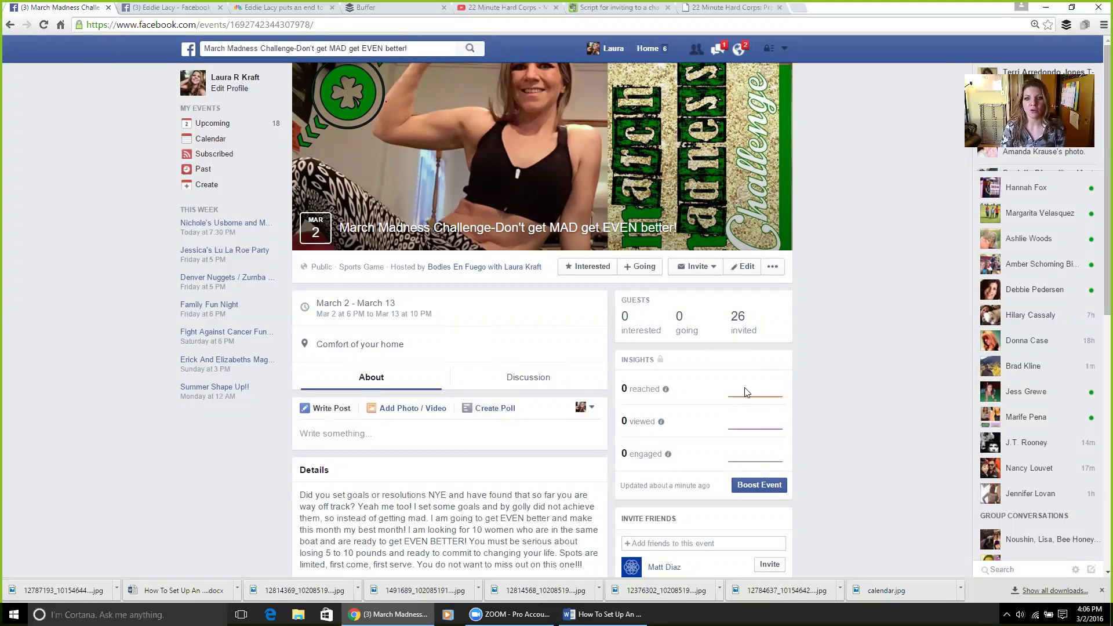
pyautogui.scroll(-4, 437, 383)
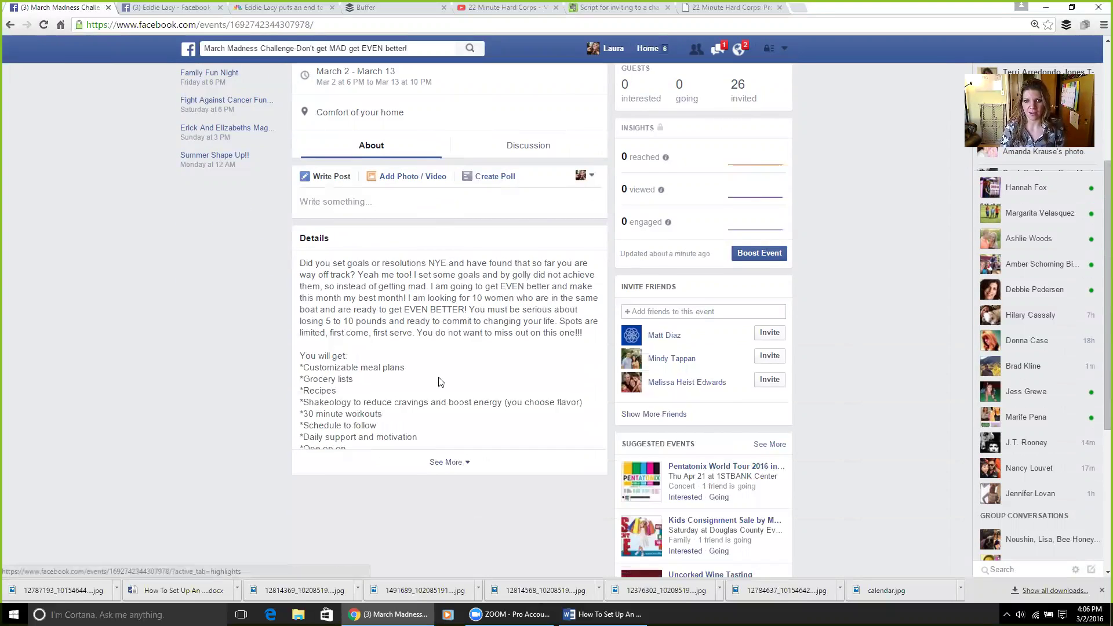
pyautogui.scroll(1, 439, 319)
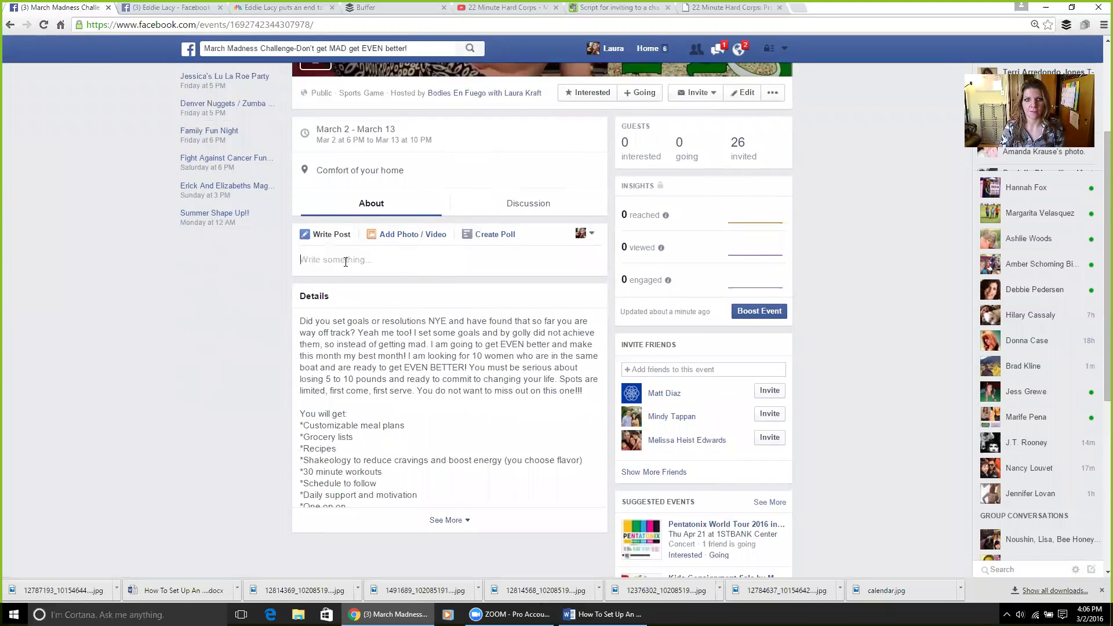
pyautogui.click(304, 259)
pyautogui.click(304, 307)
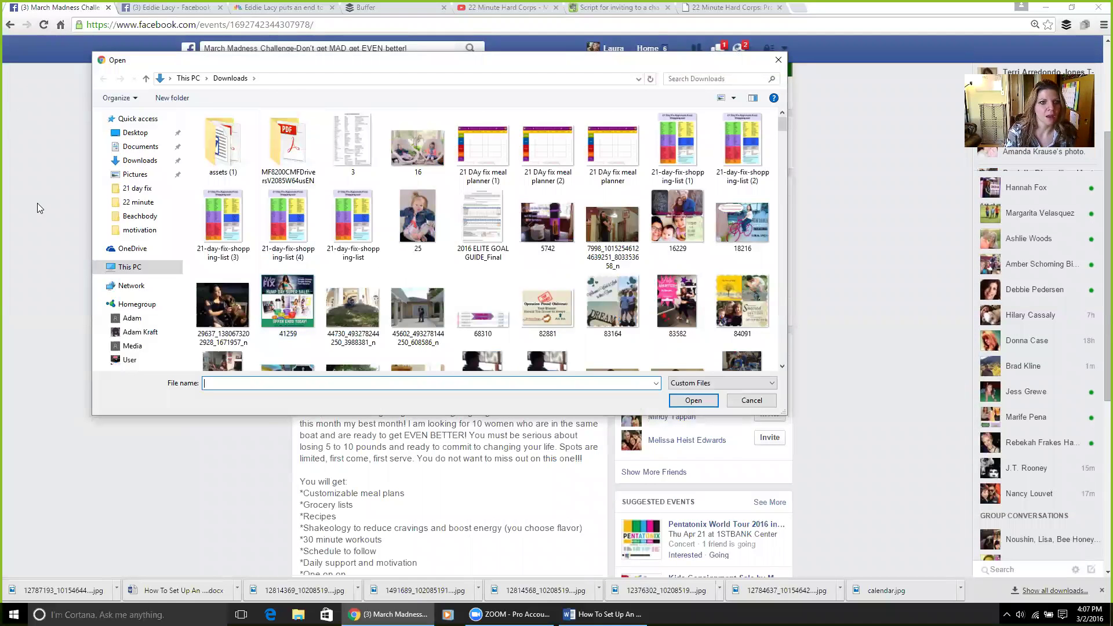
# Attach image 12801659 from Beachbody > 22 minute to the post.
pyautogui.click(128, 219)
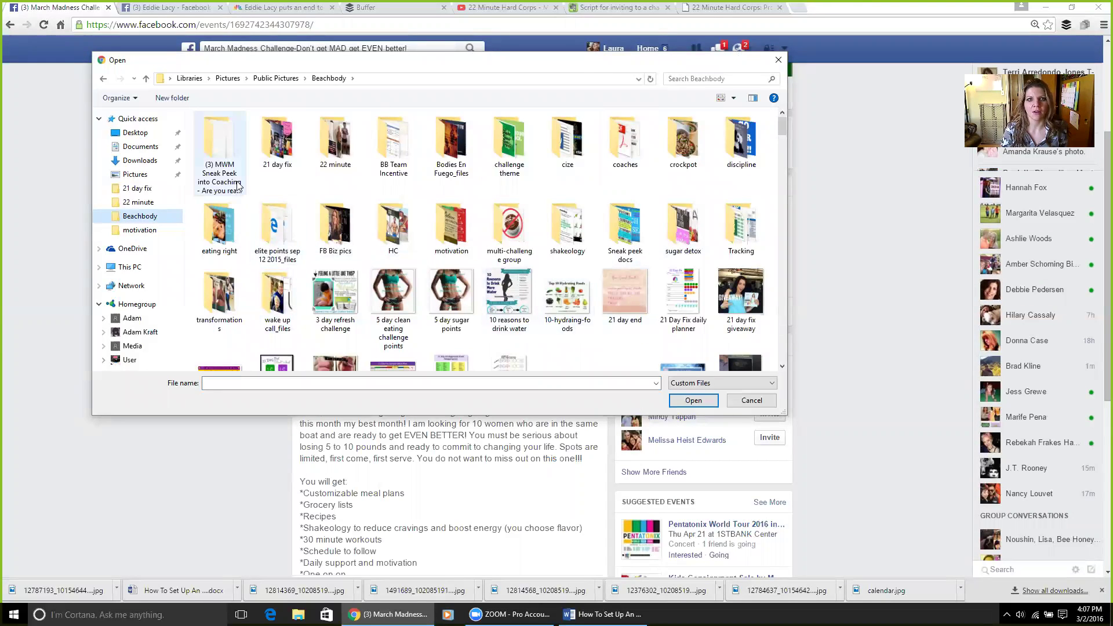
pyautogui.click(332, 149)
pyautogui.doubleClick(330, 148)
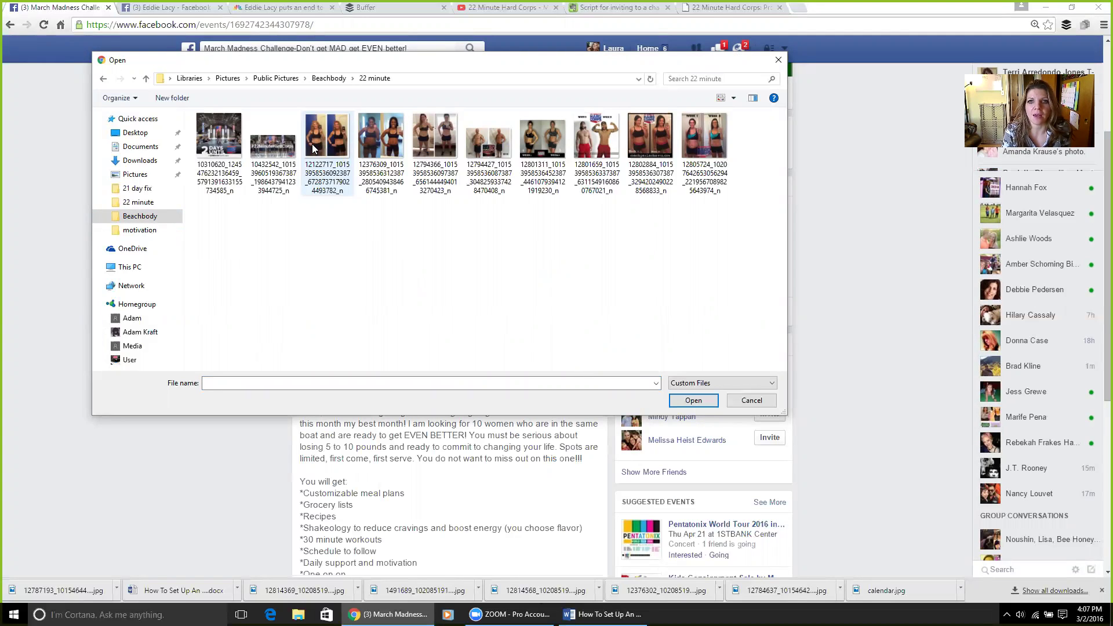
pyautogui.click(586, 138)
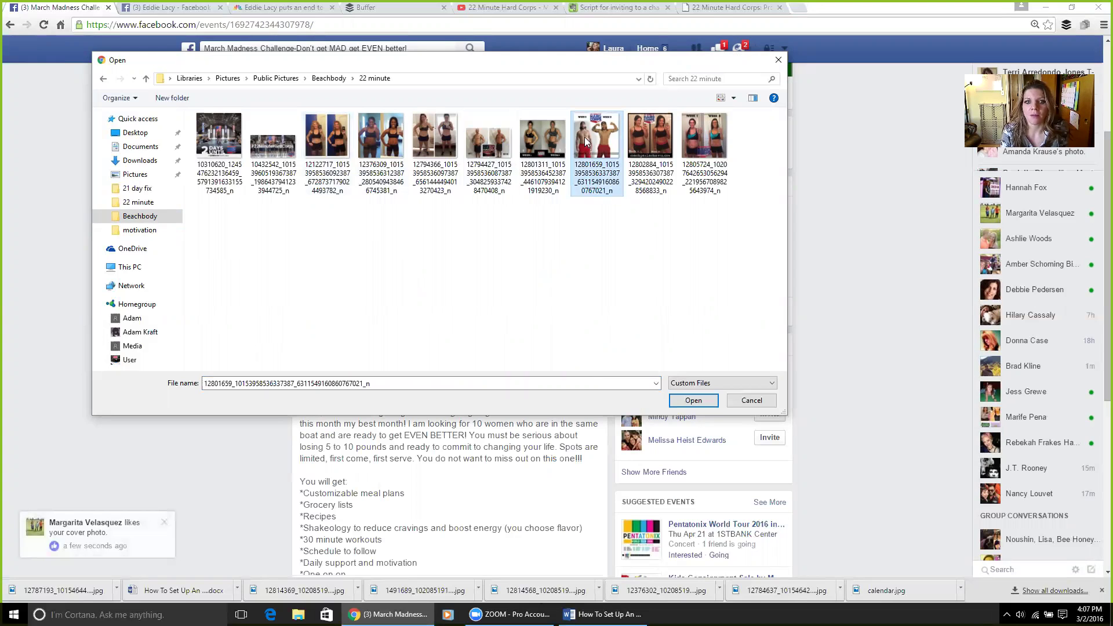
pyautogui.click(691, 401)
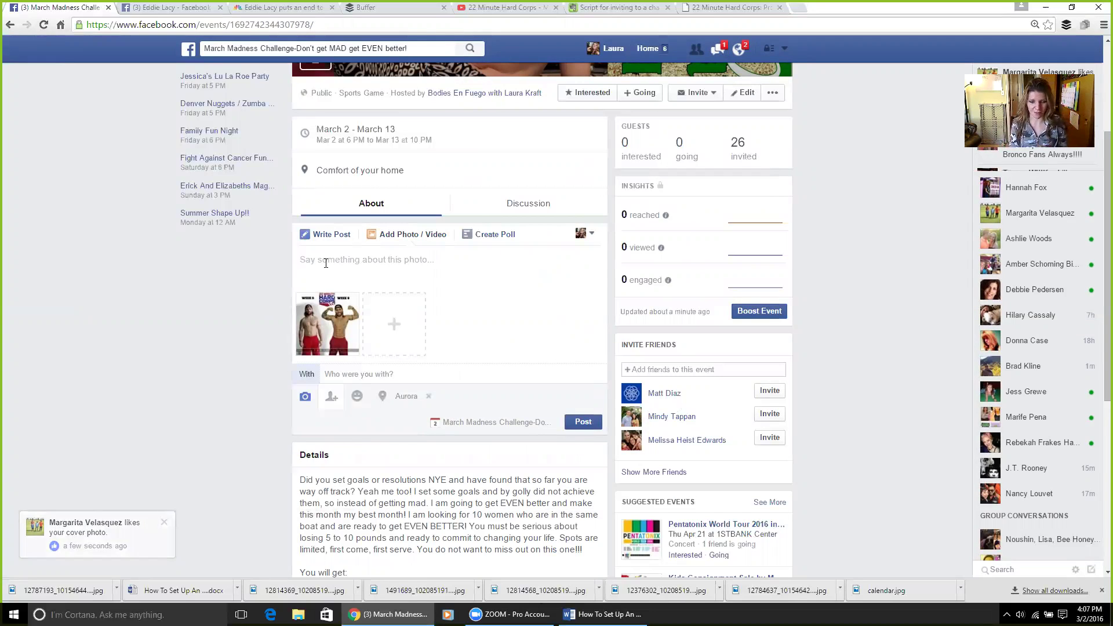
# Caption the photo about getting crazy for 22 minutes, ending 'make March AMAZING!', and post it.
pyautogui.write('Yeah! Her')
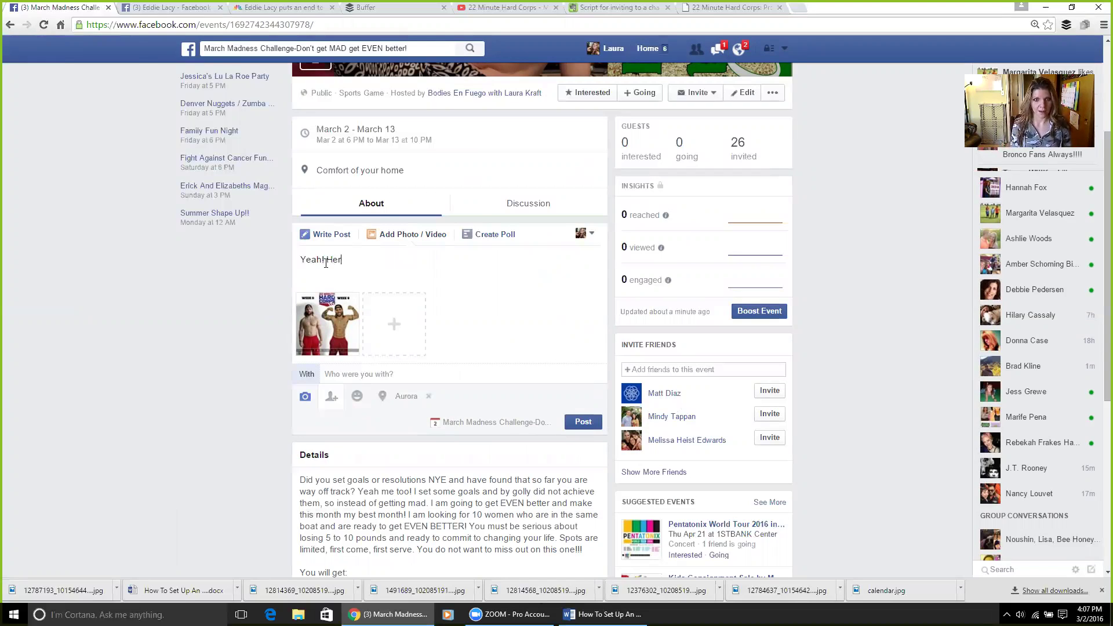
pyautogui.write('e is what I am ')
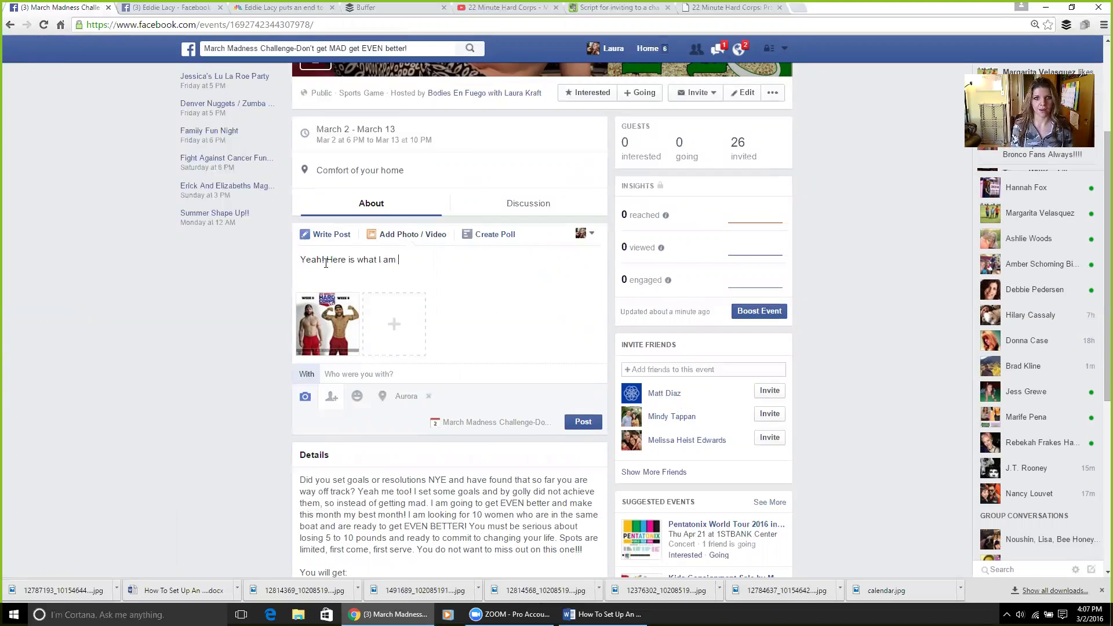
pyautogui.write('talking about! Let')
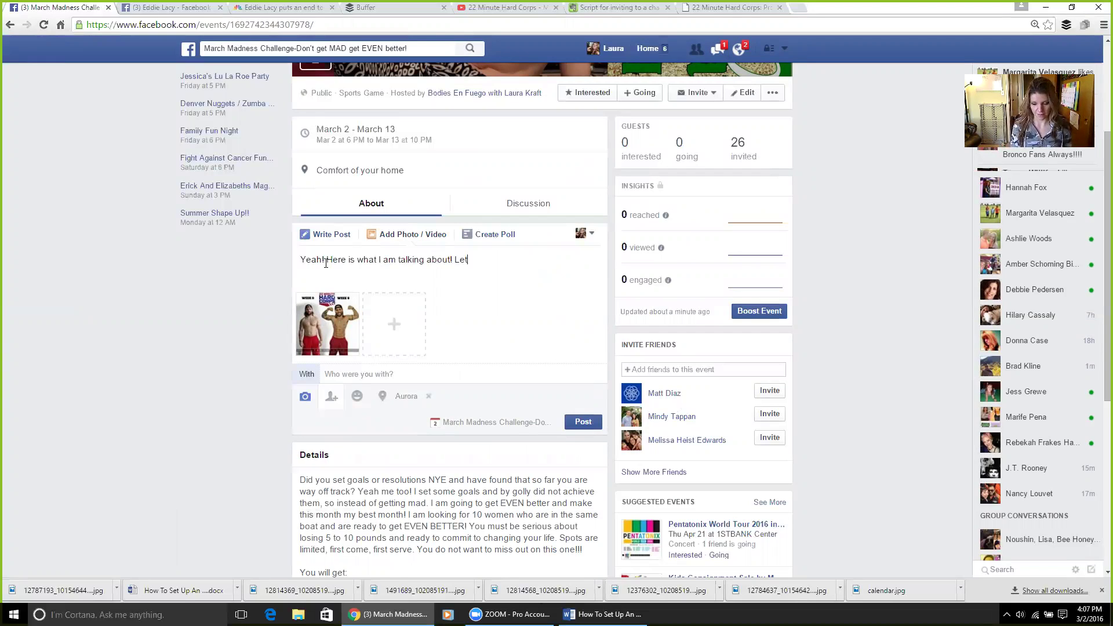
pyautogui.write("'s get s")
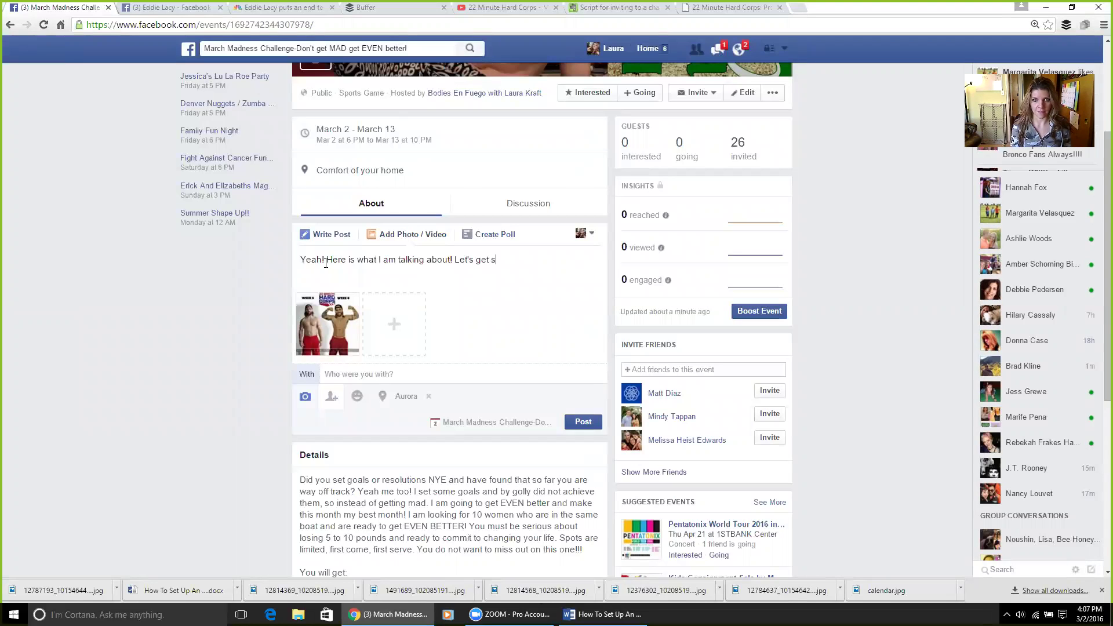
pyautogui.press('BackSpace')
pyautogui.write('cra')
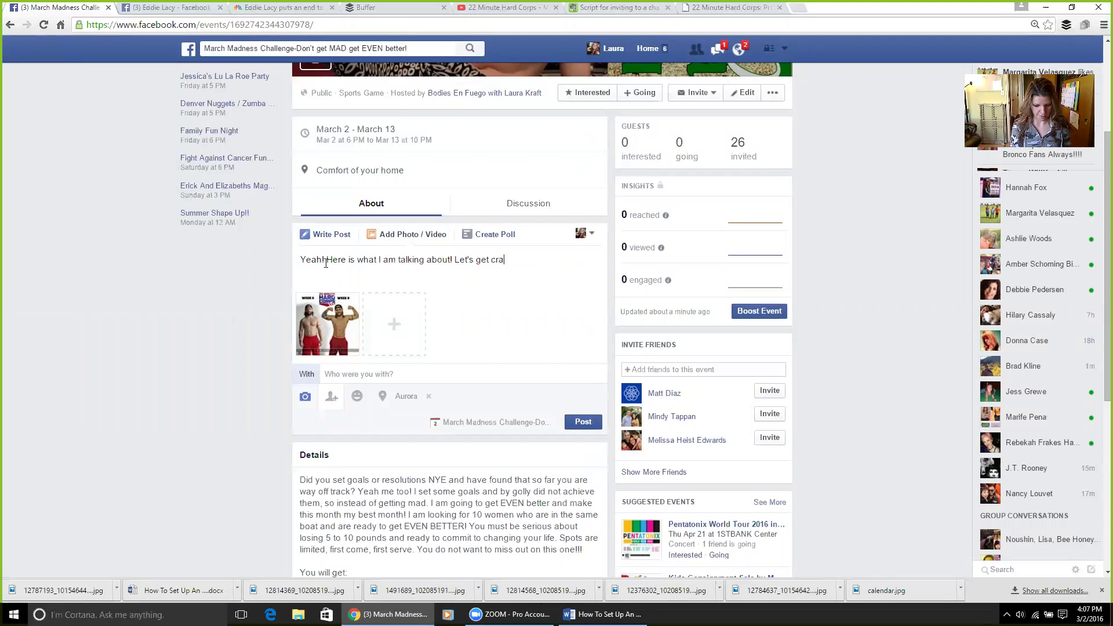
pyautogui.write('zy for 22 minutes and make march')
pyautogui.press('BackSpace')
pyautogui.press('BackSpace')
pyautogui.press('BackSpace')
pyautogui.press('BackSpace')
pyautogui.press('BackSpace')
pyautogui.press('BackSpace')
pyautogui.write('March AM')
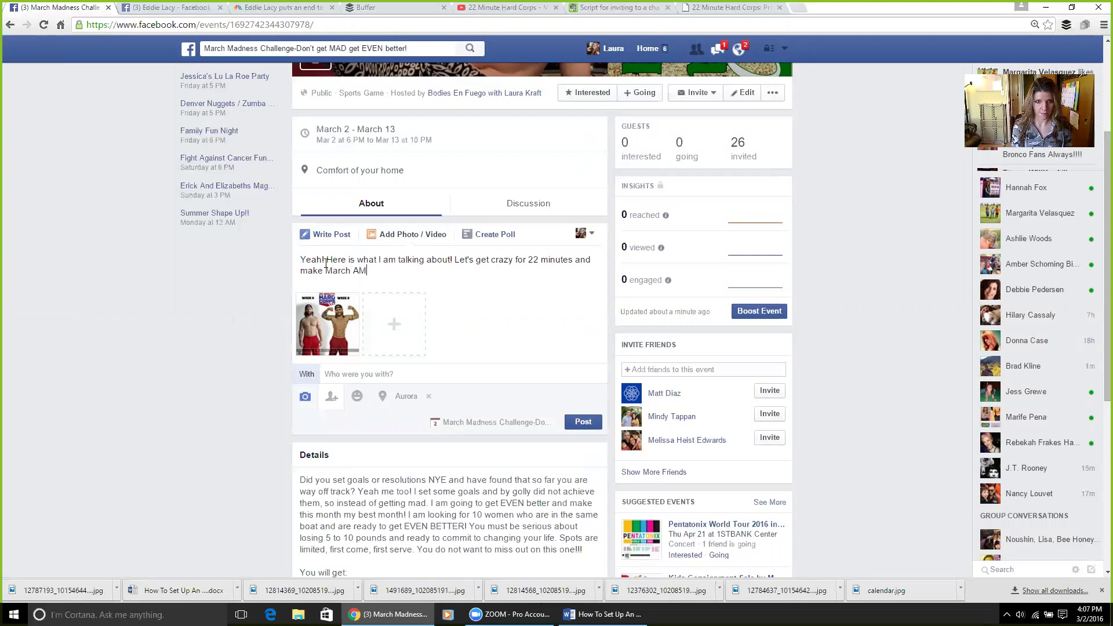
pyautogui.write('aZING!')
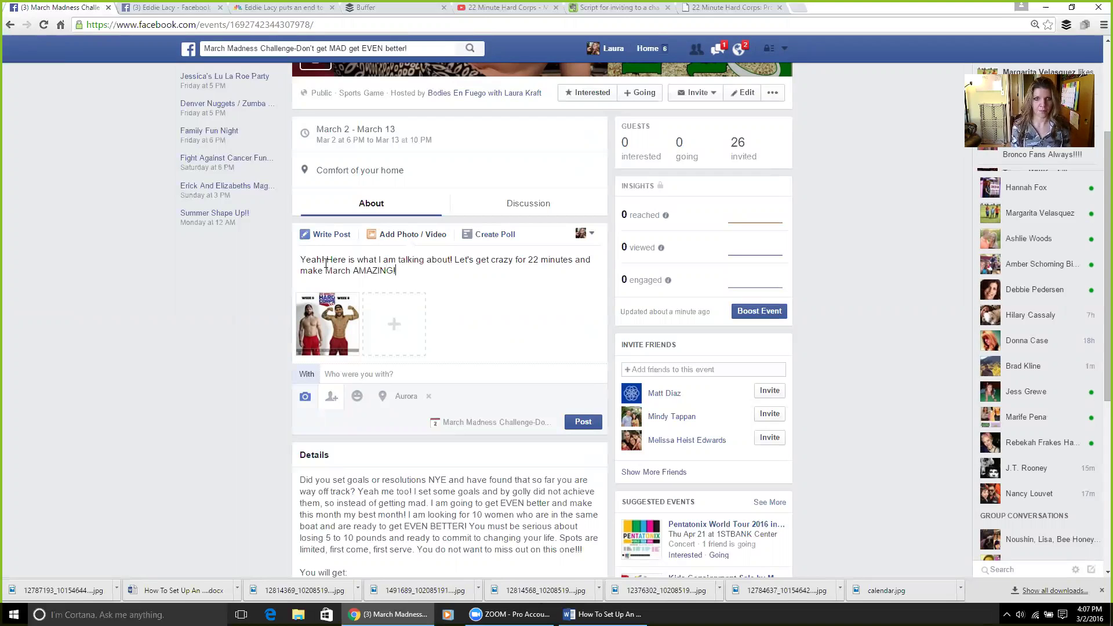
pyautogui.click(583, 422)
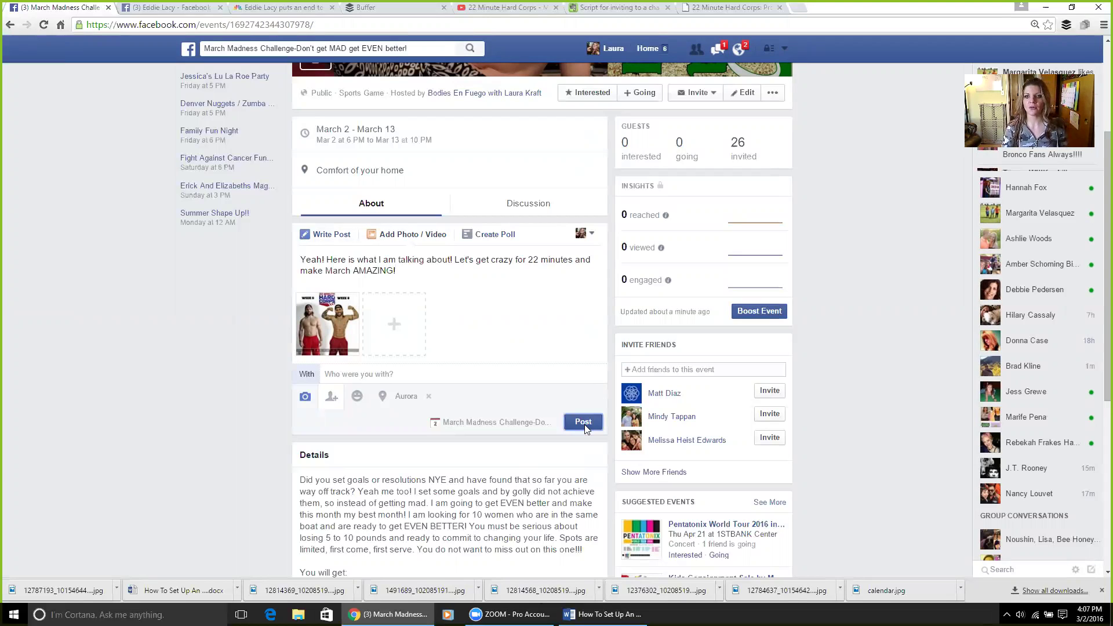
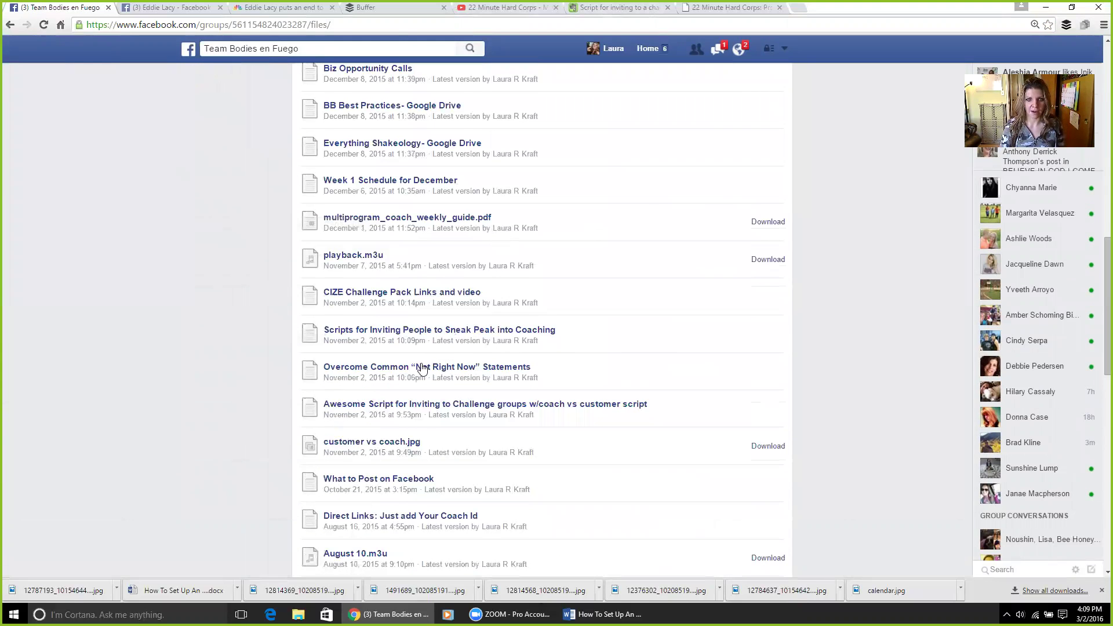
# Open the 'Awesome Script for Inviting to Challenge groups' note and highlight parts of Message 1's intro.
pyautogui.click(368, 408)
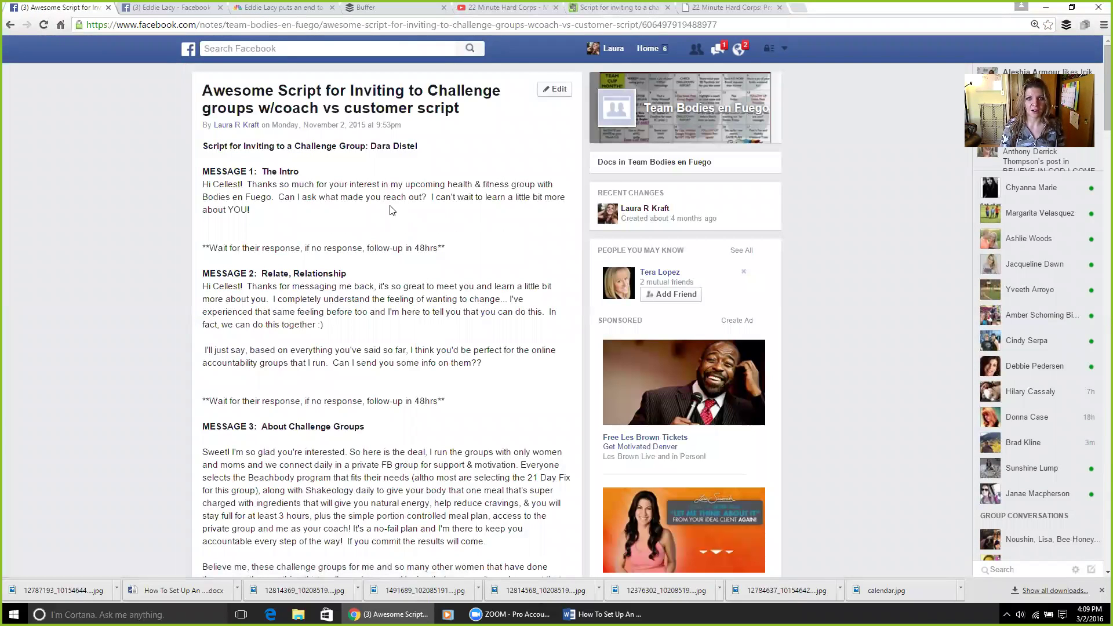
pyautogui.moveTo(205, 185); pyautogui.dragTo(260, 193)
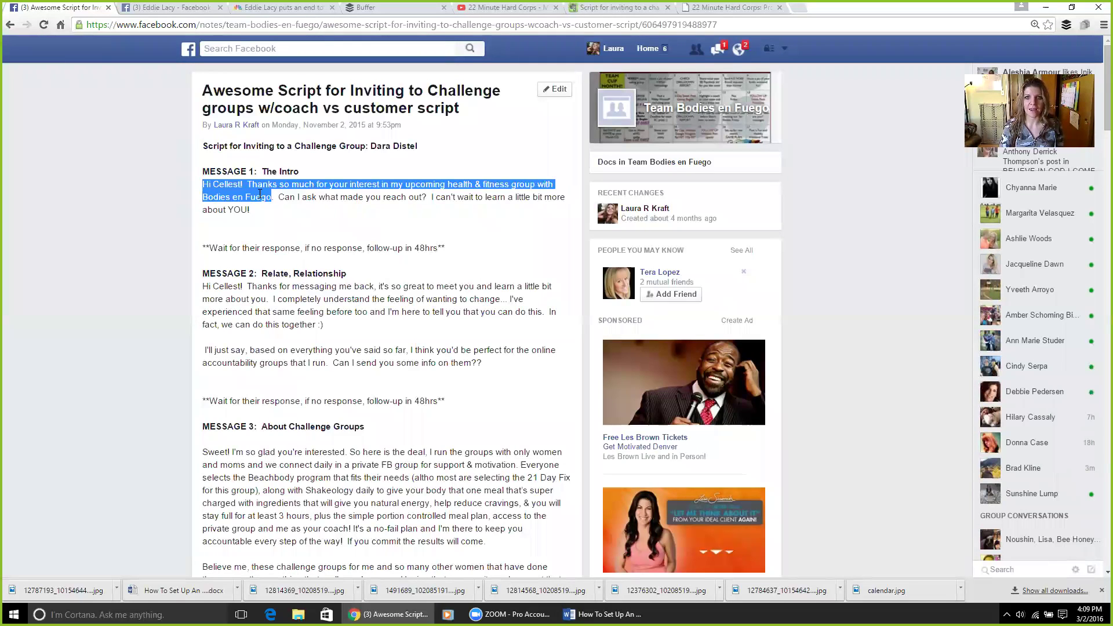
pyautogui.click(299, 197)
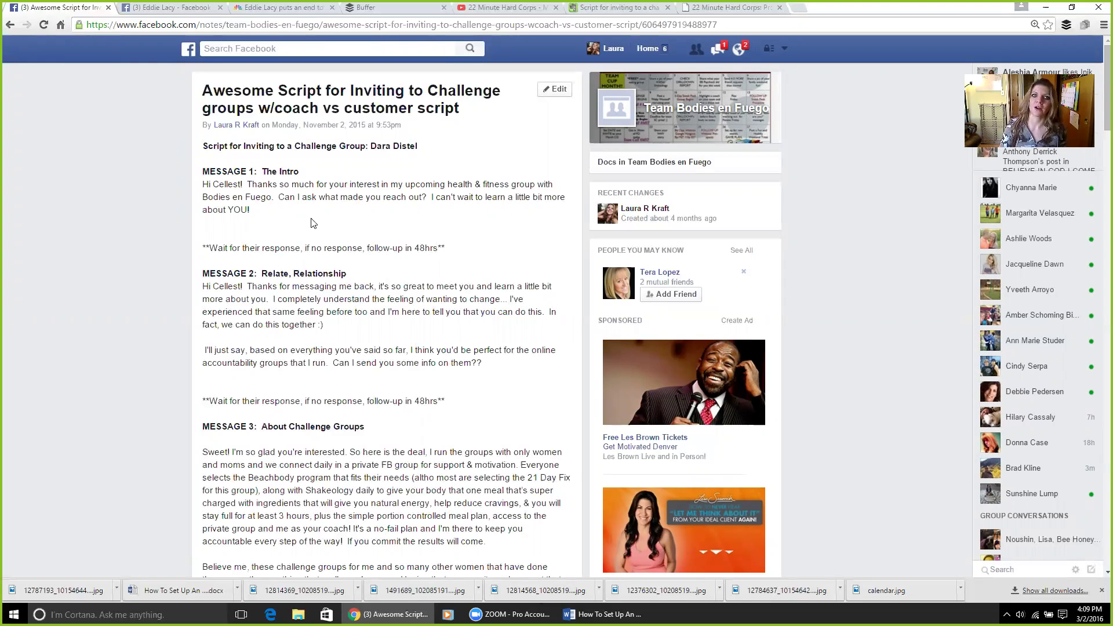
pyautogui.moveTo(273, 197); pyautogui.dragTo(480, 186)
pyautogui.click(371, 222)
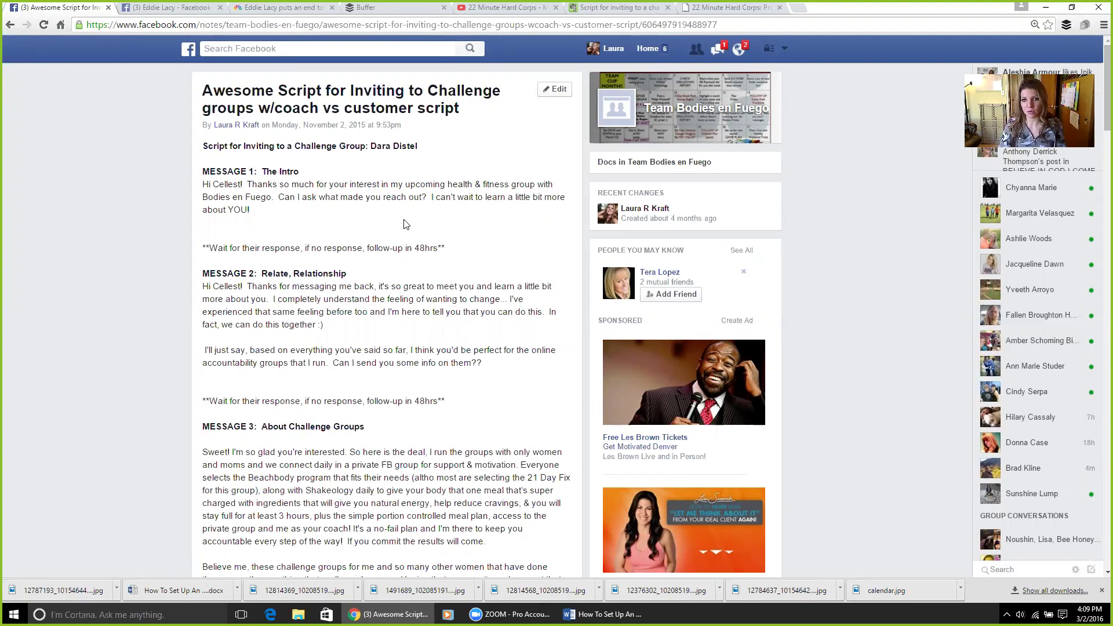
pyautogui.scroll(-9, 406, 224)
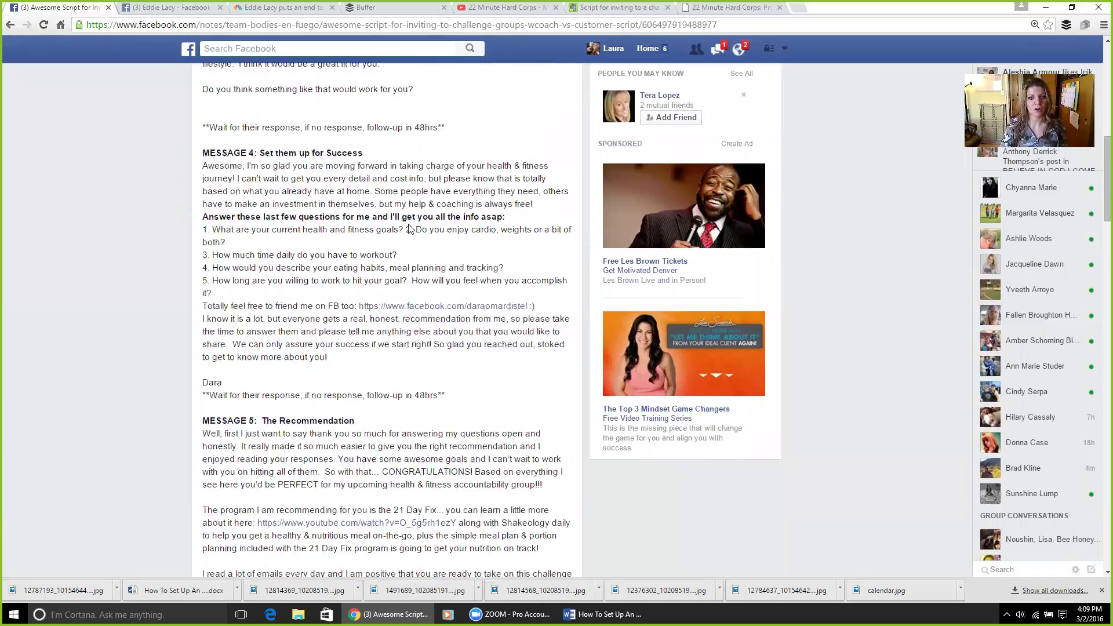
pyautogui.scroll(-18, 416, 223)
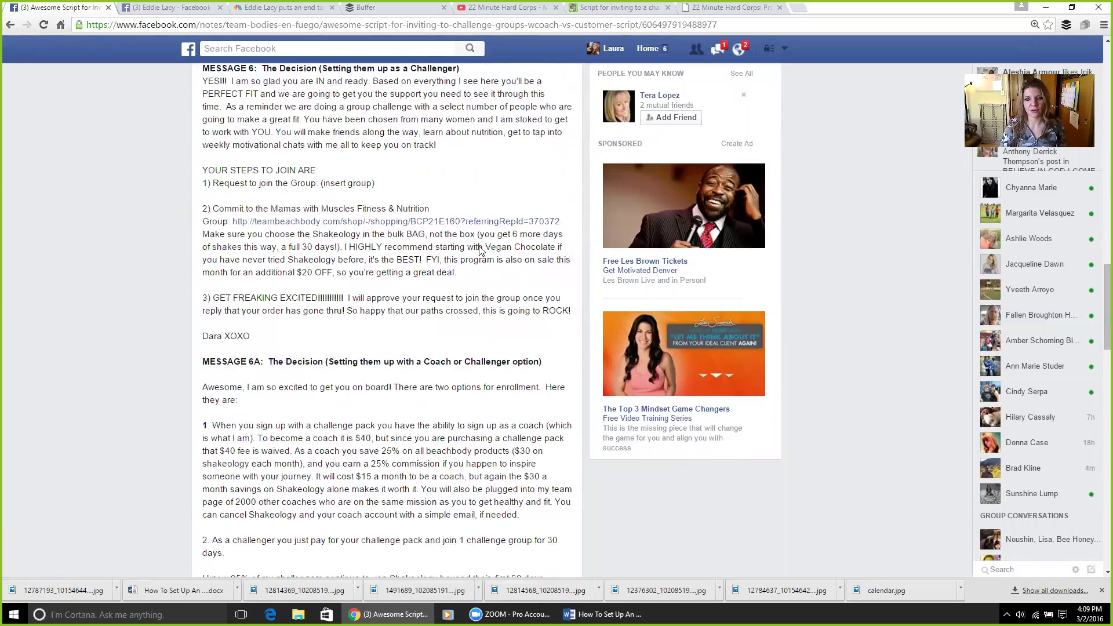
pyautogui.scroll(15, 502, 247)
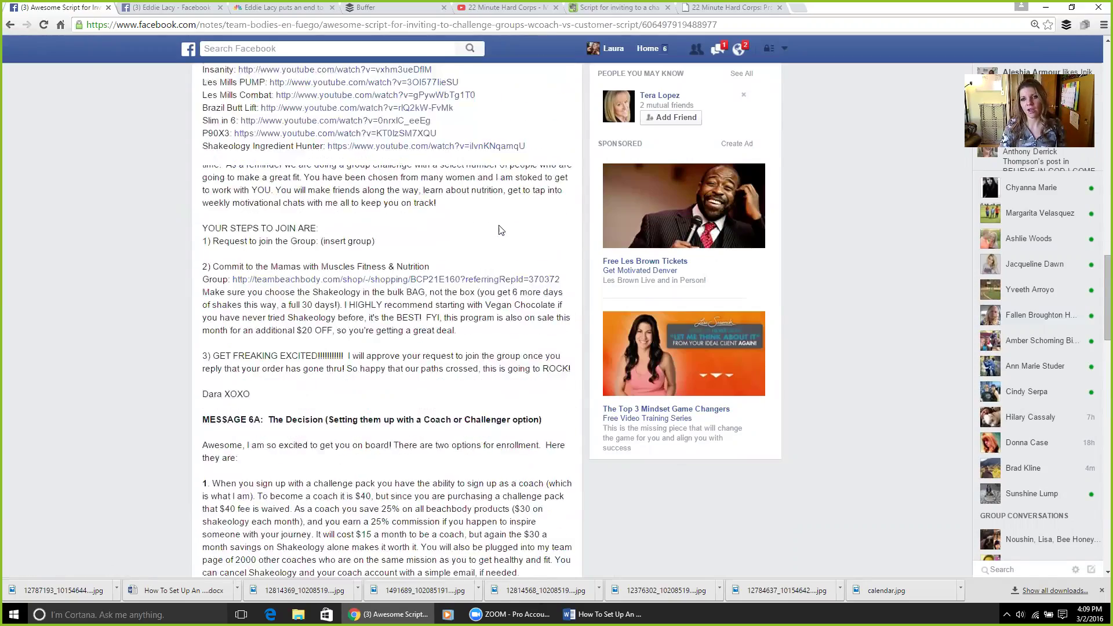
pyautogui.scroll(10, 493, 212)
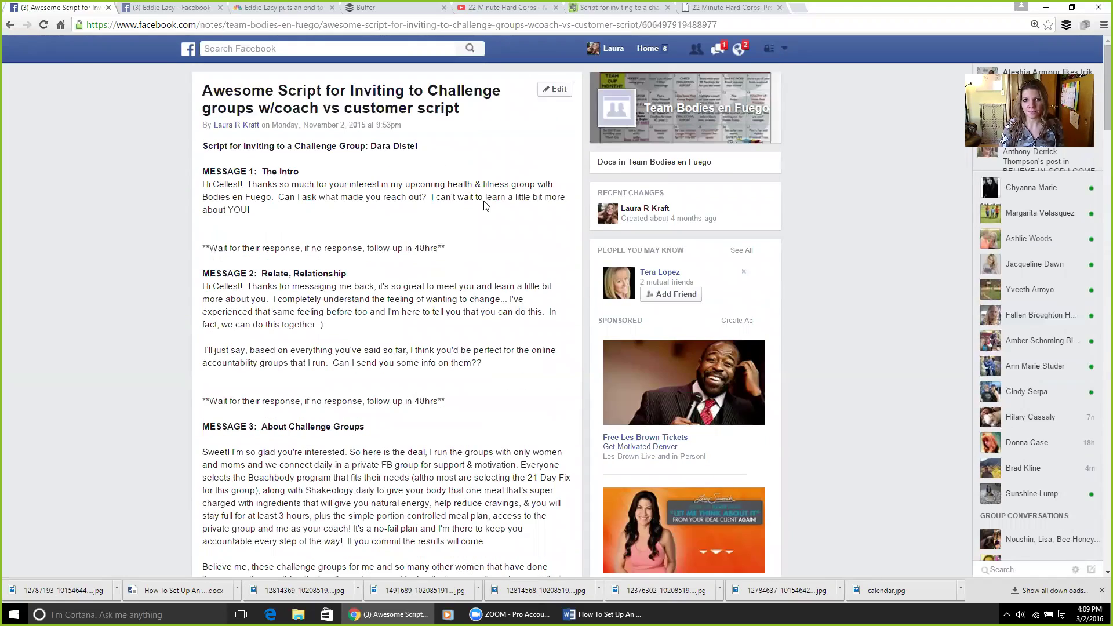
pyautogui.tripleClick(371, 186)
pyautogui.click(467, 233)
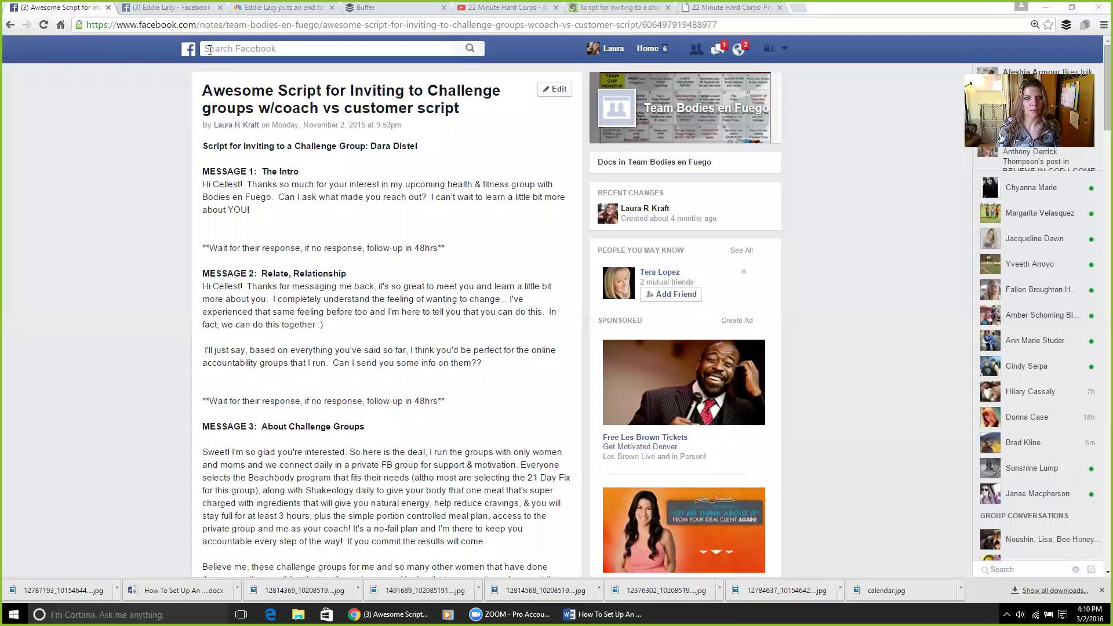
# Search 'team' to reach the Team Bodies en Fuego group and browse its shared files.
pyautogui.click(210, 50)
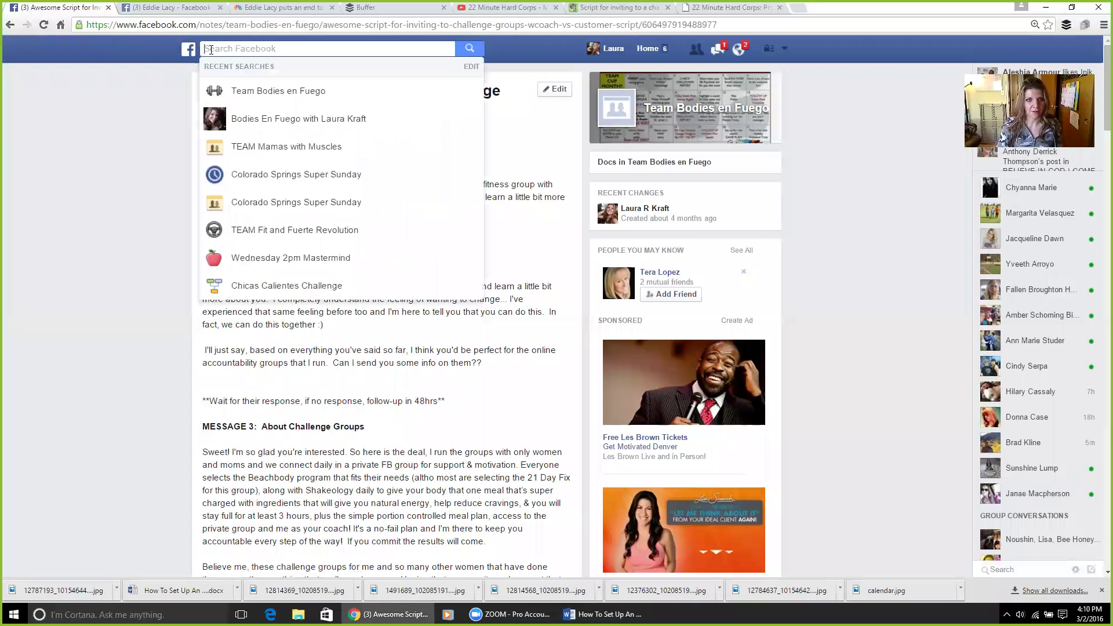
pyautogui.write('team')
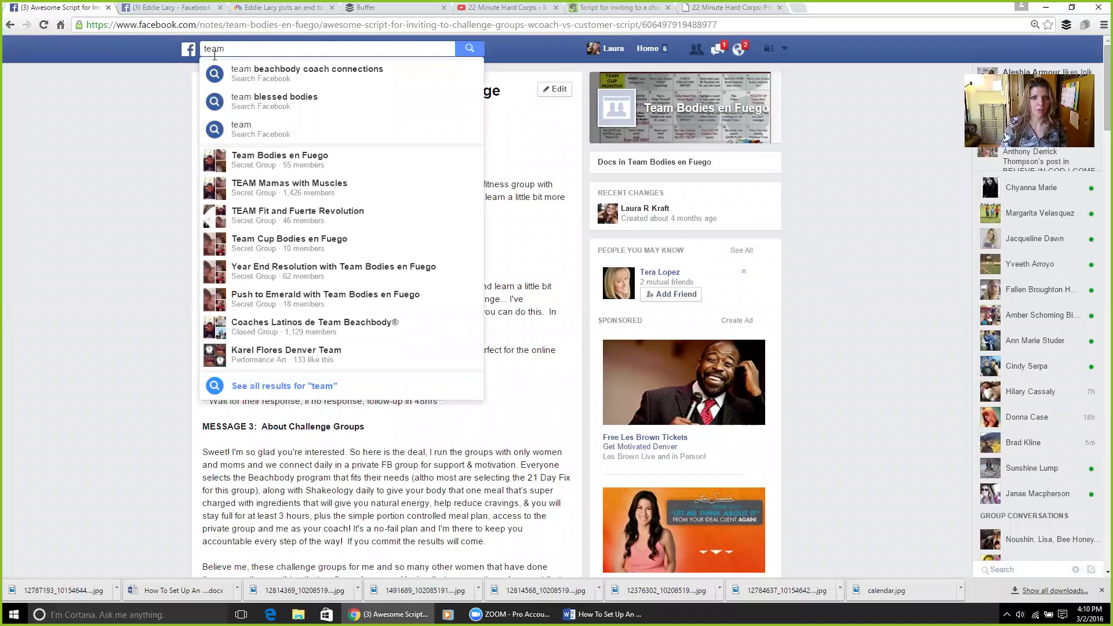
pyautogui.click(271, 163)
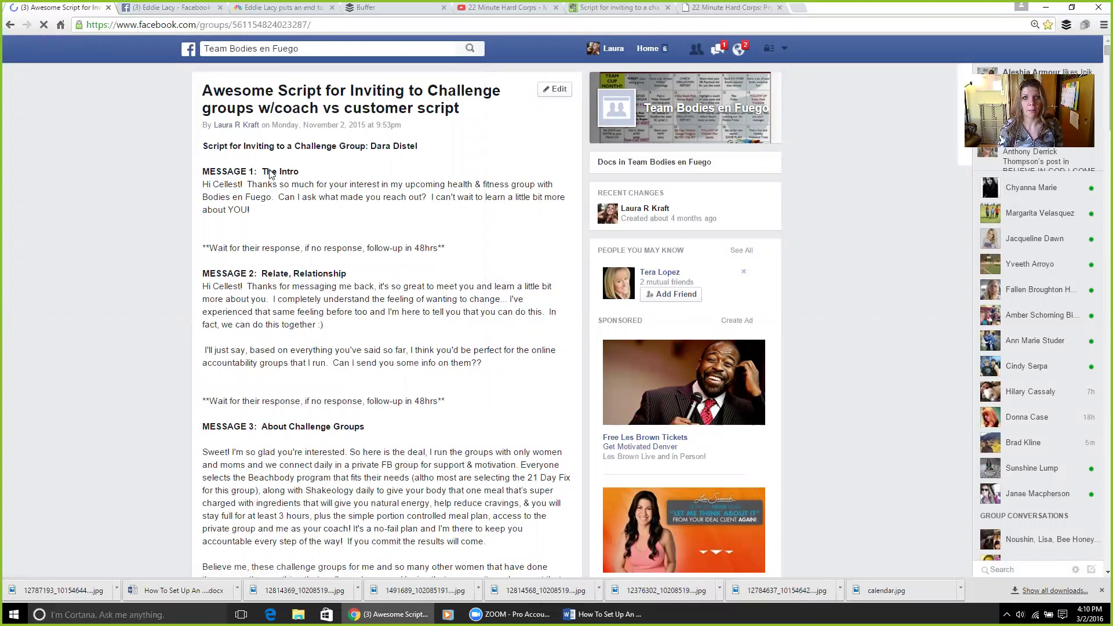
pyautogui.click(539, 236)
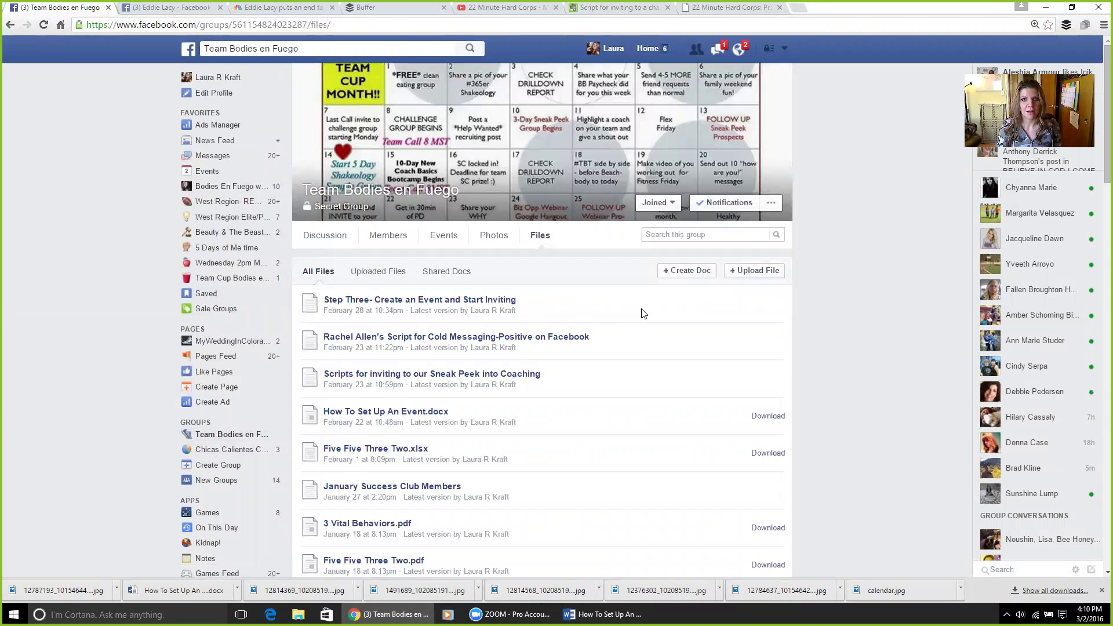
pyautogui.scroll(-1, 641, 314)
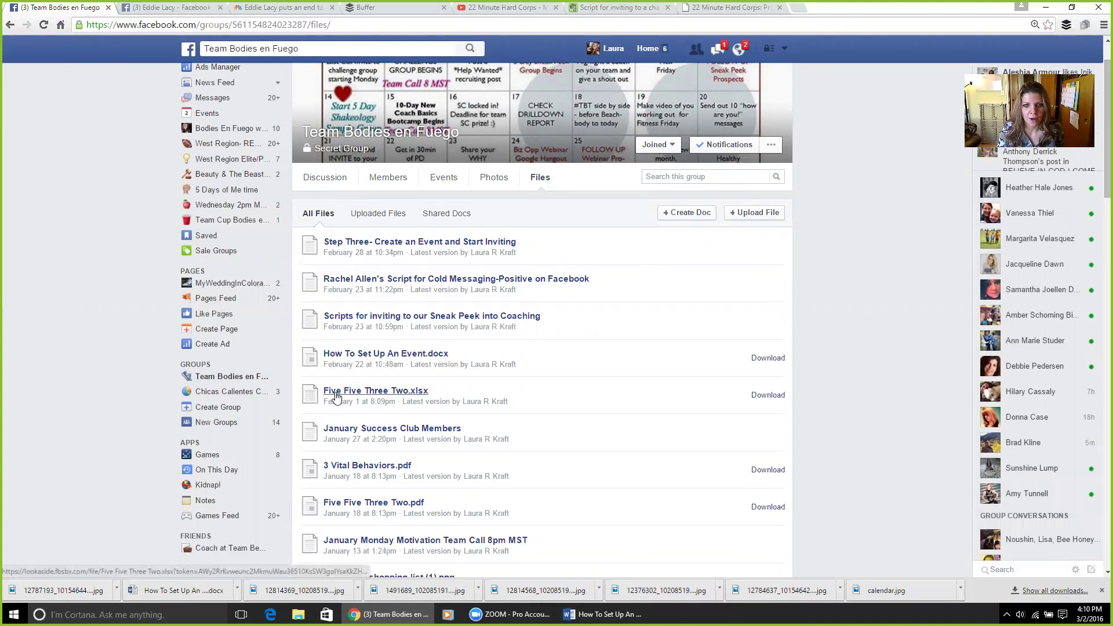
# Download Five Five Three Two.xlsx, review it read-only in Excel, then close Excel.
pyautogui.click(374, 391)
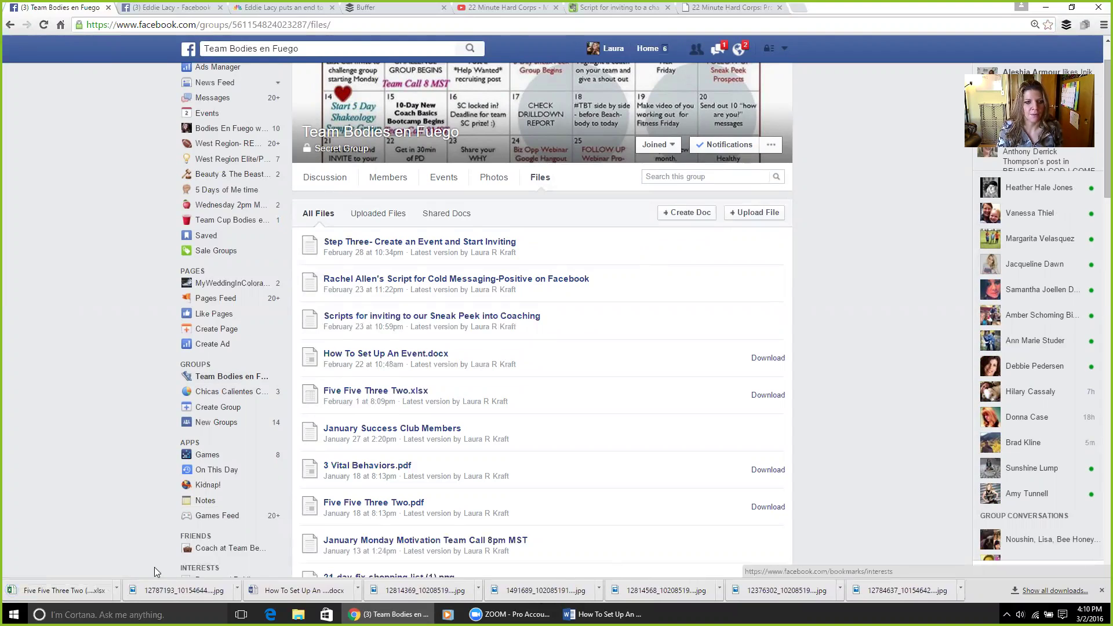
pyautogui.click(32, 596)
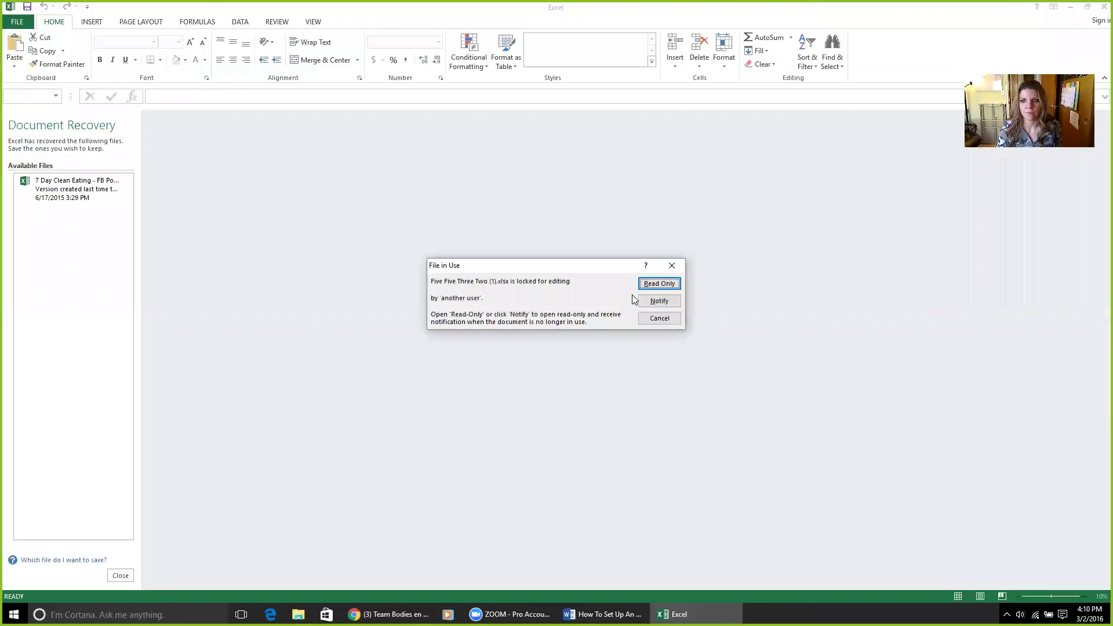
pyautogui.click(648, 284)
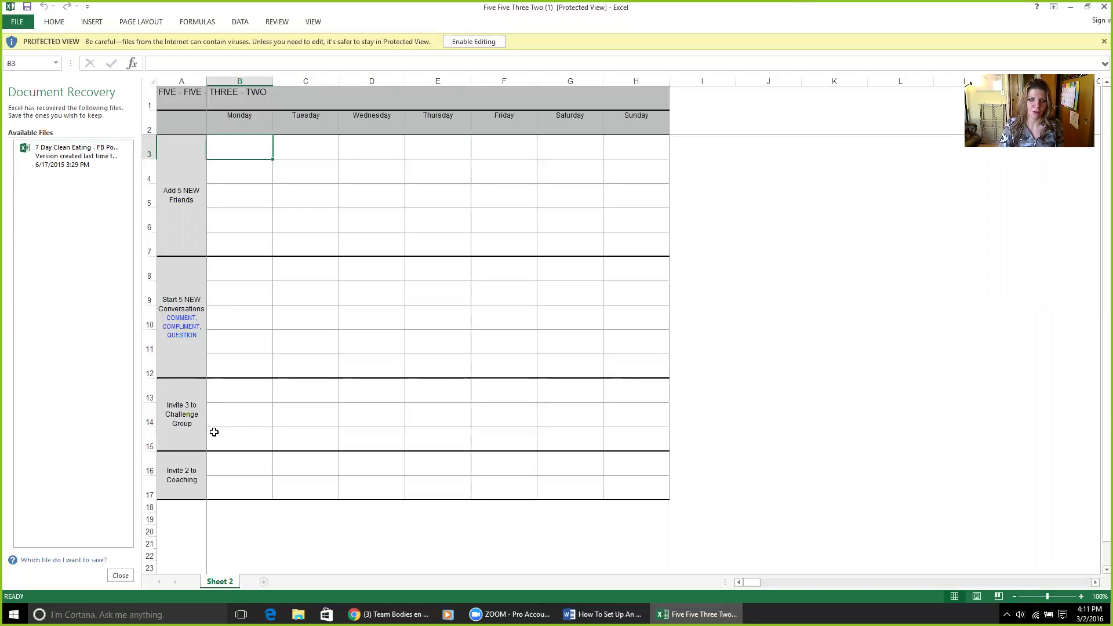
pyautogui.click(452, 38)
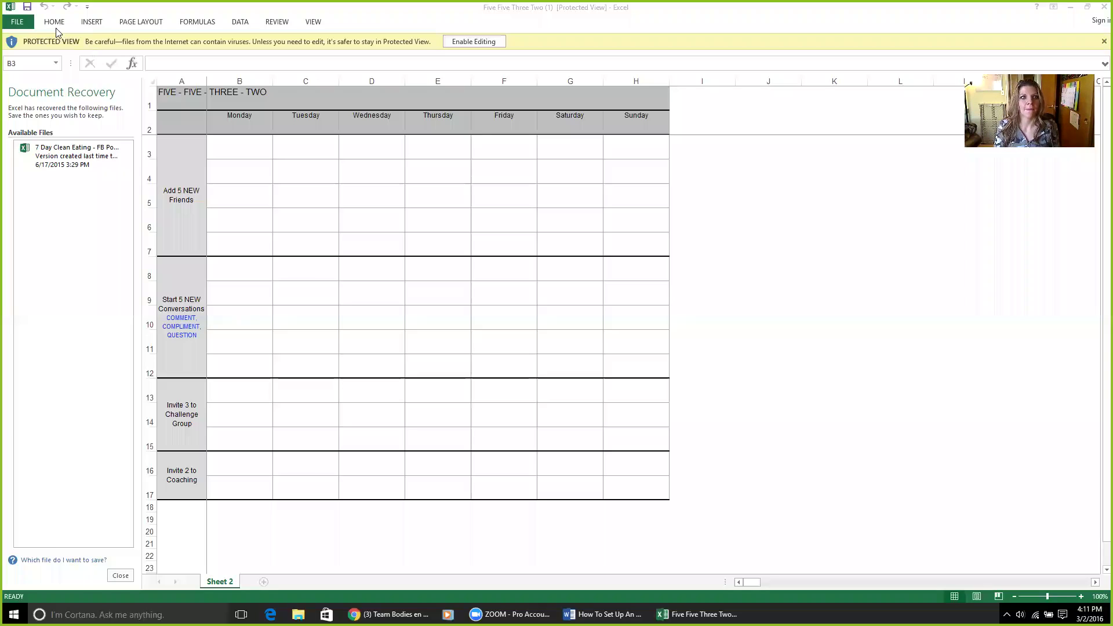
pyautogui.click(1098, 6)
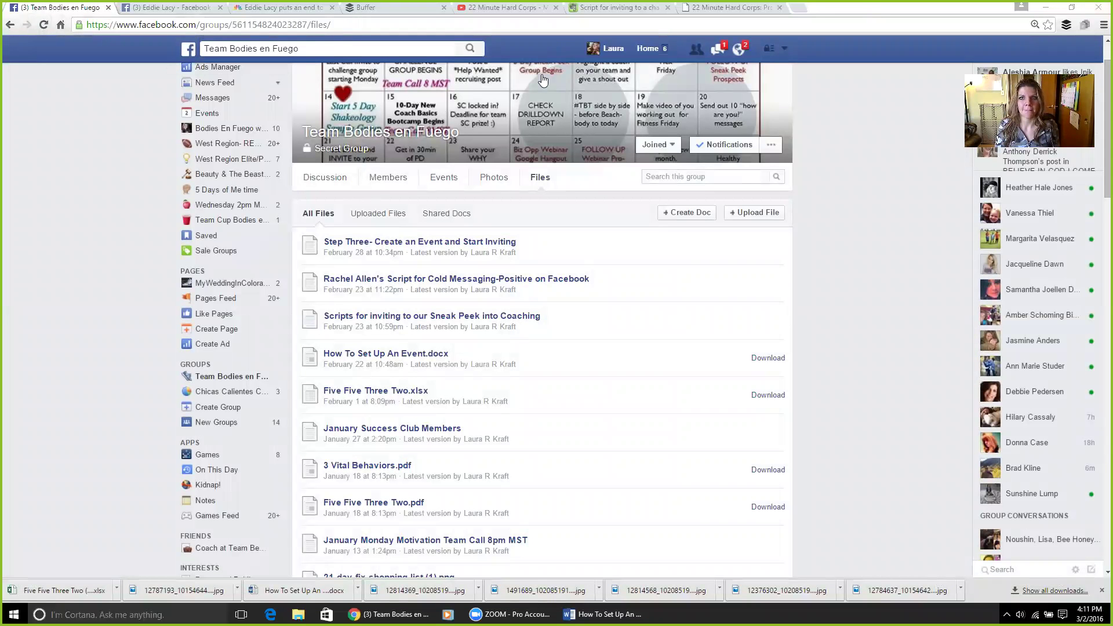
# Start a timeline status recalling yesterday's video about getting MAD over missed goals.
pyautogui.click(614, 53)
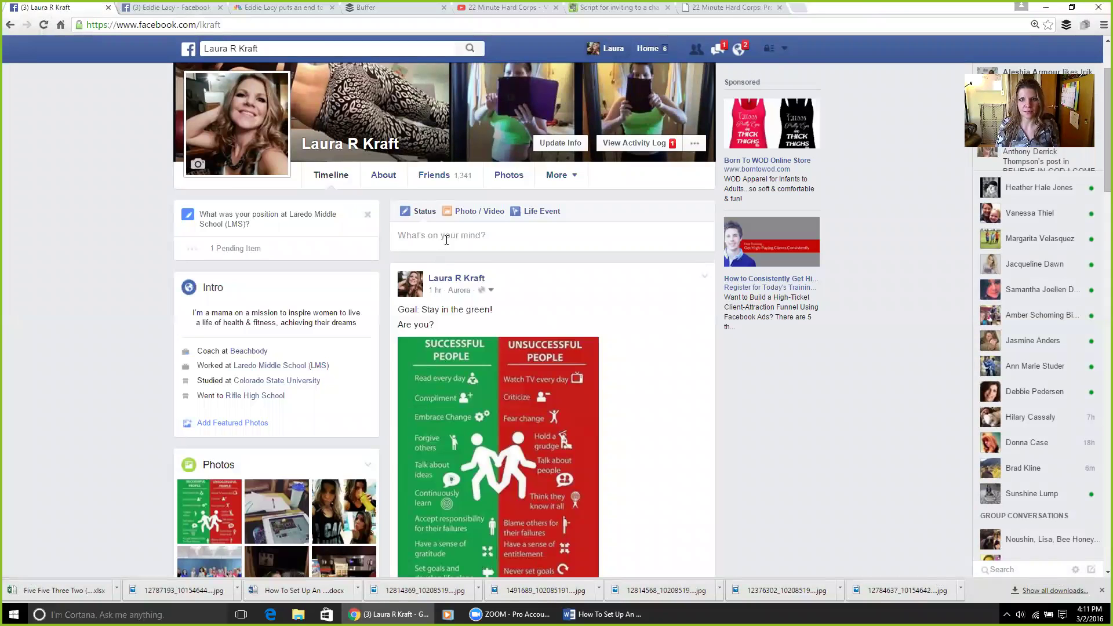
pyautogui.click(409, 239)
pyautogui.write('Hey guys! Remember')
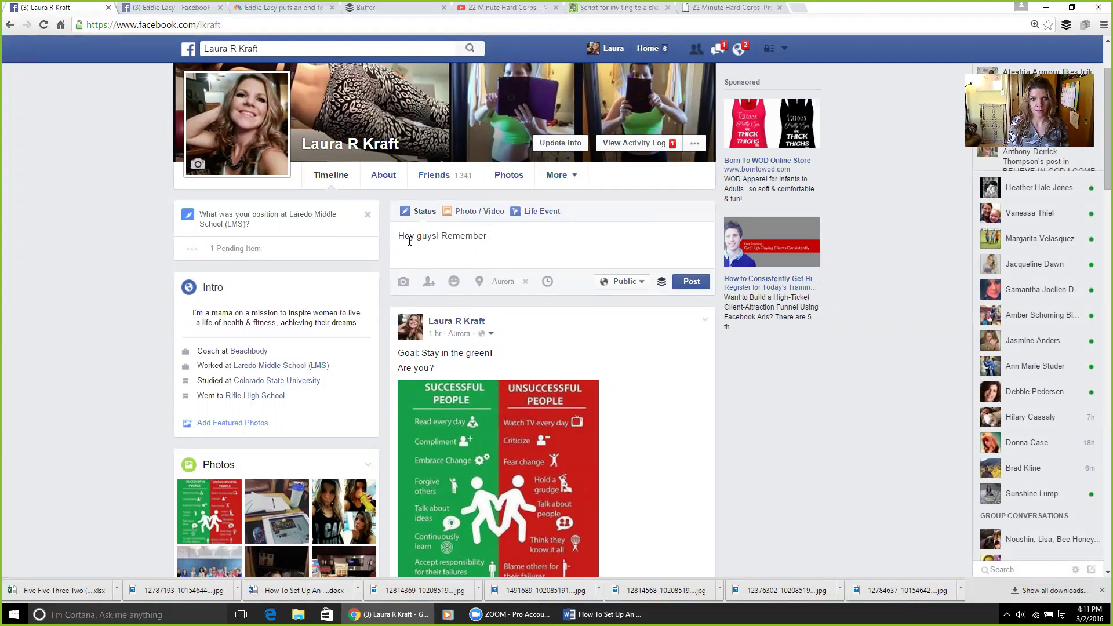
pyautogui.write(' that video I ma')
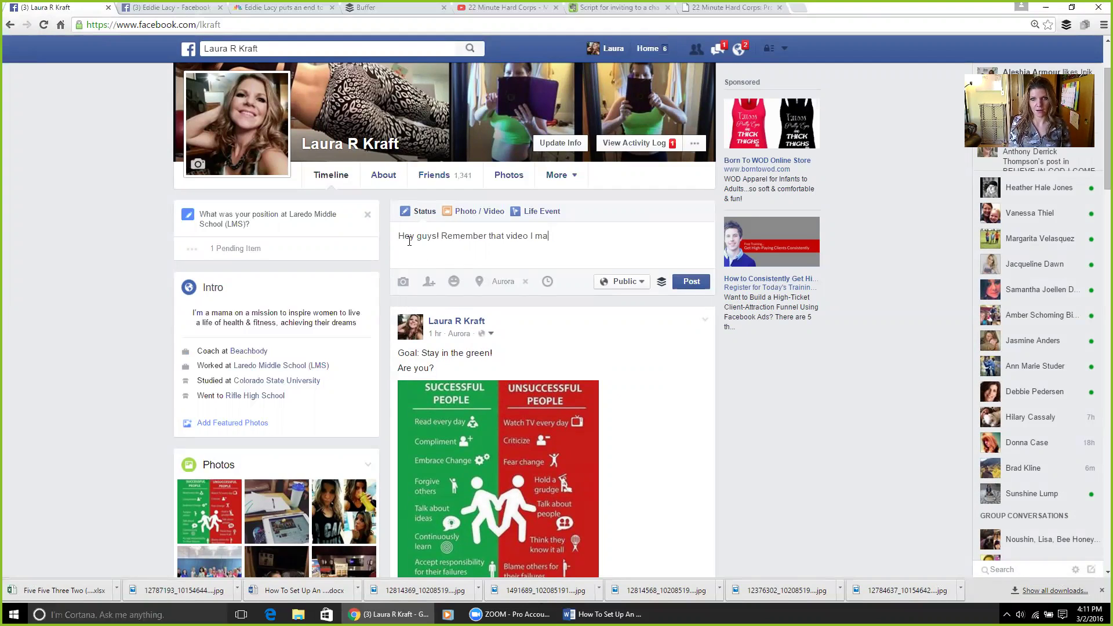
pyautogui.write('d eyesterday about ')
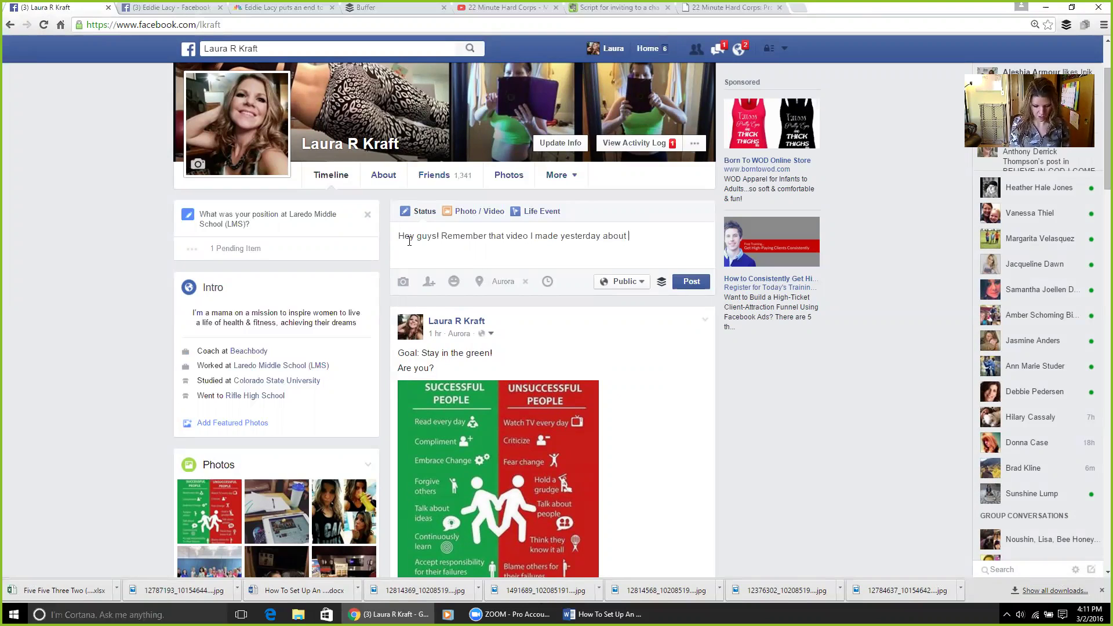
pyautogui.write('gett')
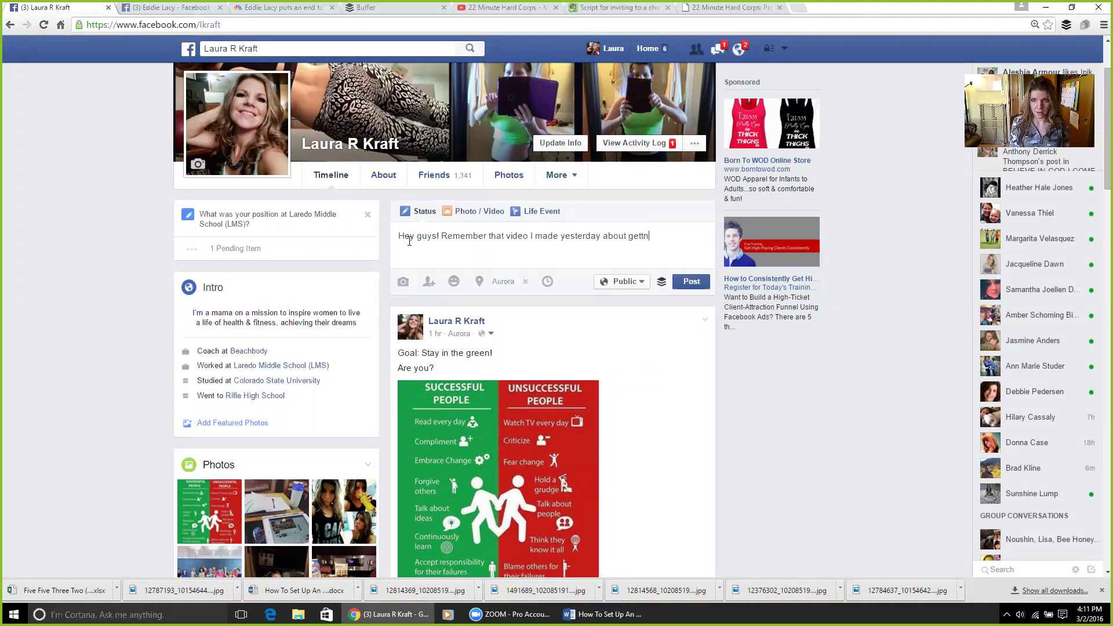
pyautogui.write('ing MA')
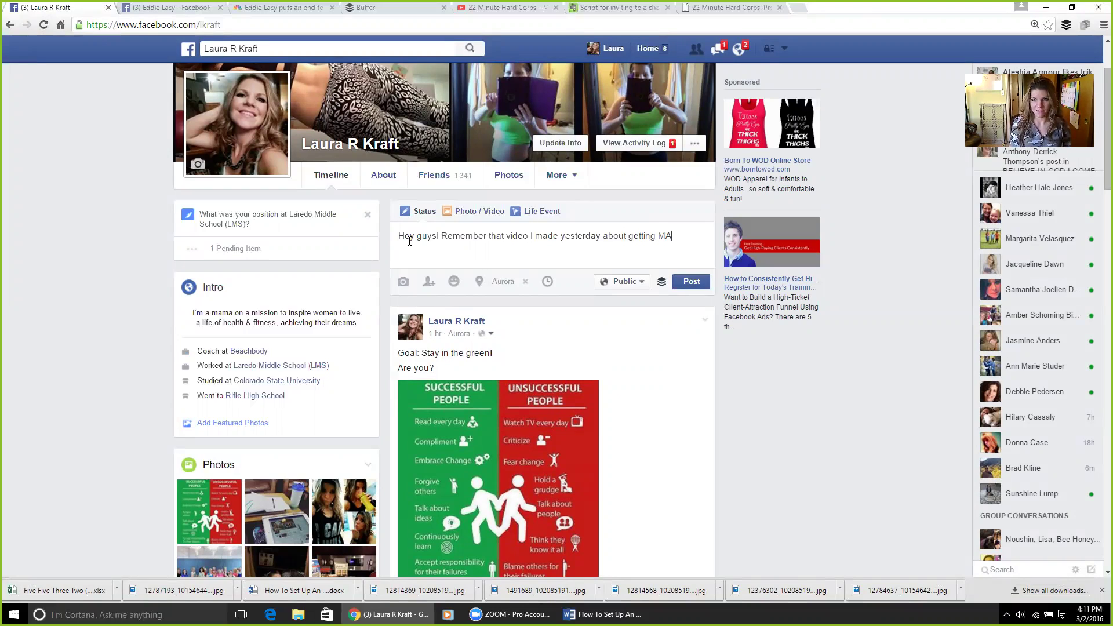
pyautogui.write('D abou')
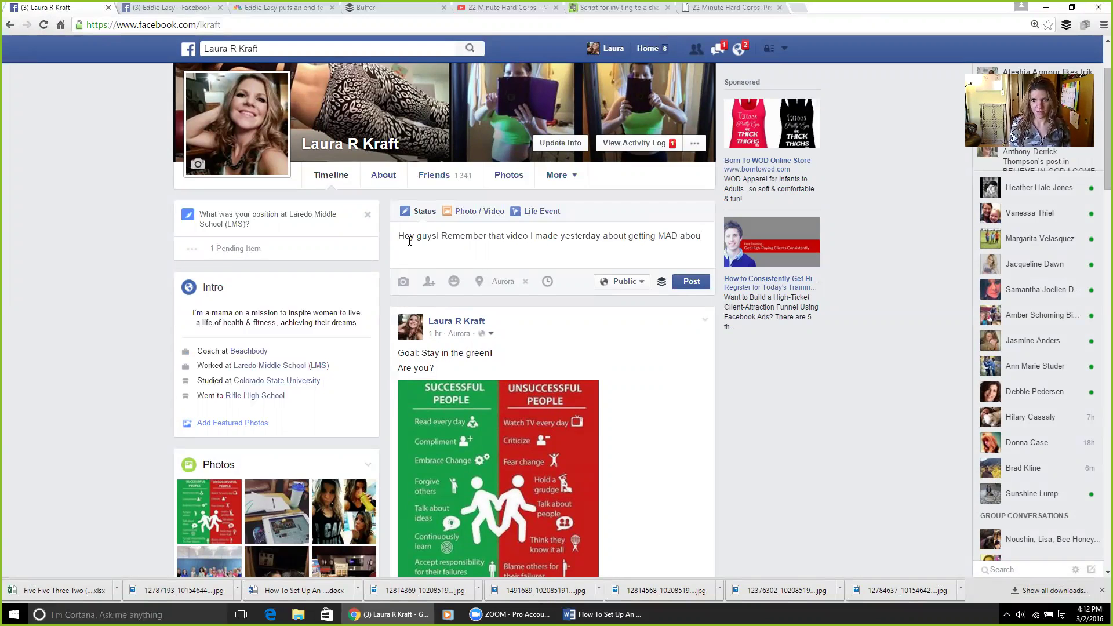
pyautogui.write('t not hit')
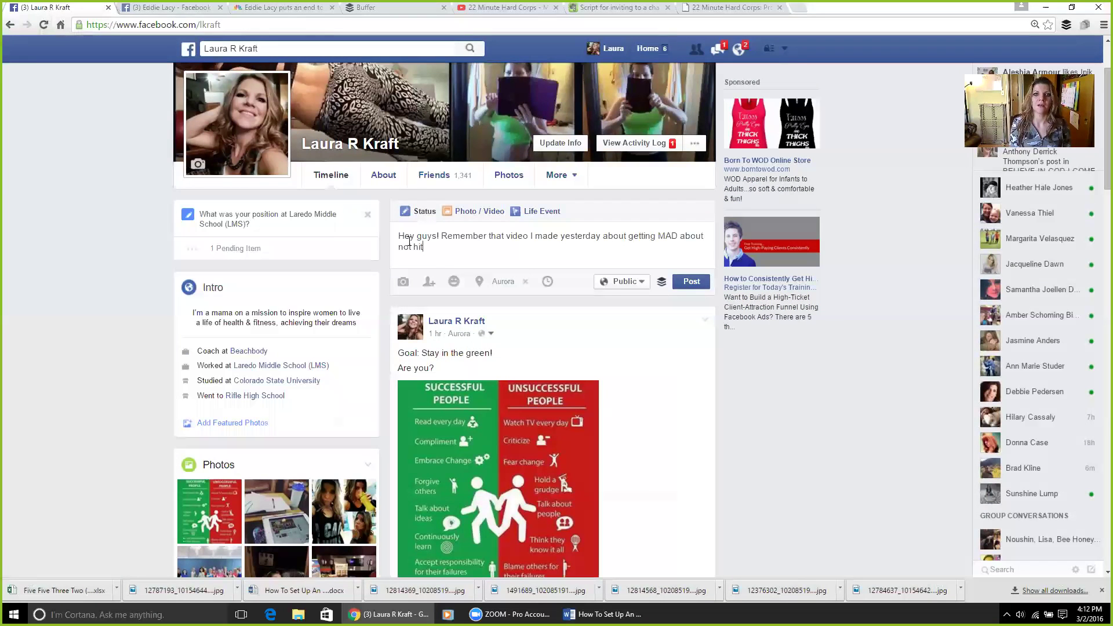
pyautogui.write('ting your goals?')
pyautogui.press('Return')
# Add that another Challenge group is coming to make March AMAZING, even better instead of MAD.
pyautogui.write('Guess what ')
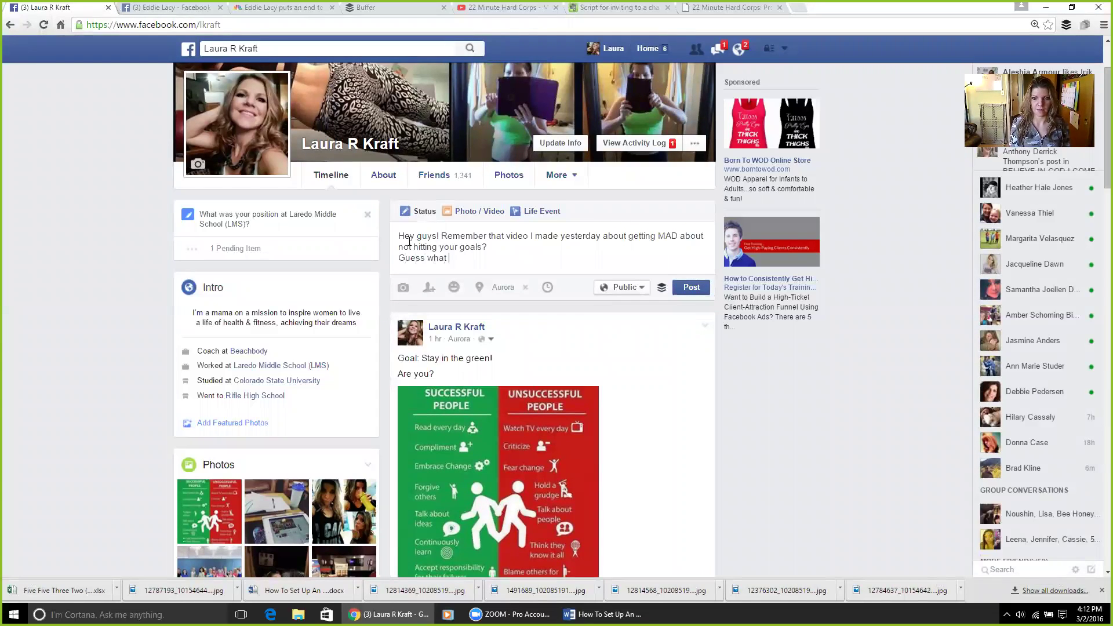
pyautogui.write('?I am putting together')
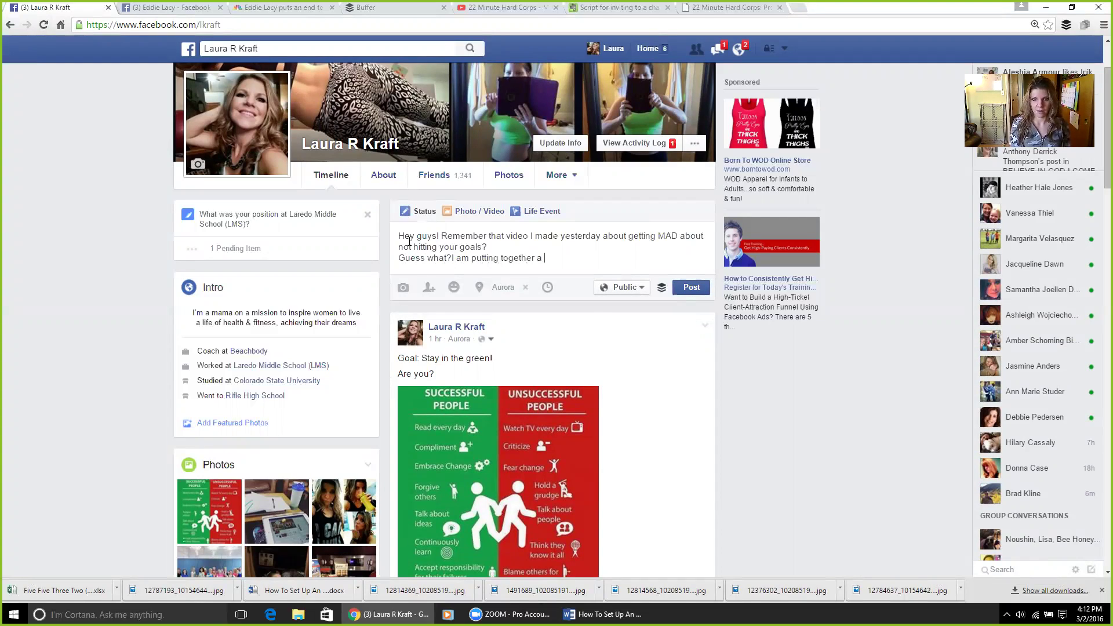
pyautogui.write(' another CH')
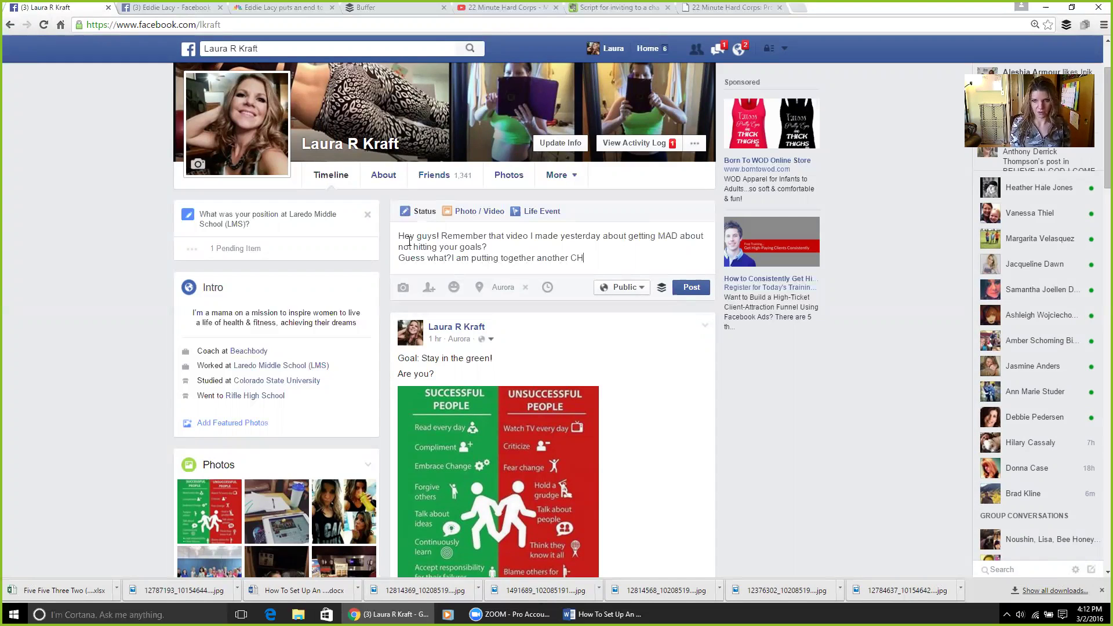
pyautogui.press('BackSpace')
pyautogui.press('BackSpace')
pyautogui.press('BackSpace')
pyautogui.press('BackSpace')
pyautogui.write('hallenge group s')
pyautogui.write('pec')
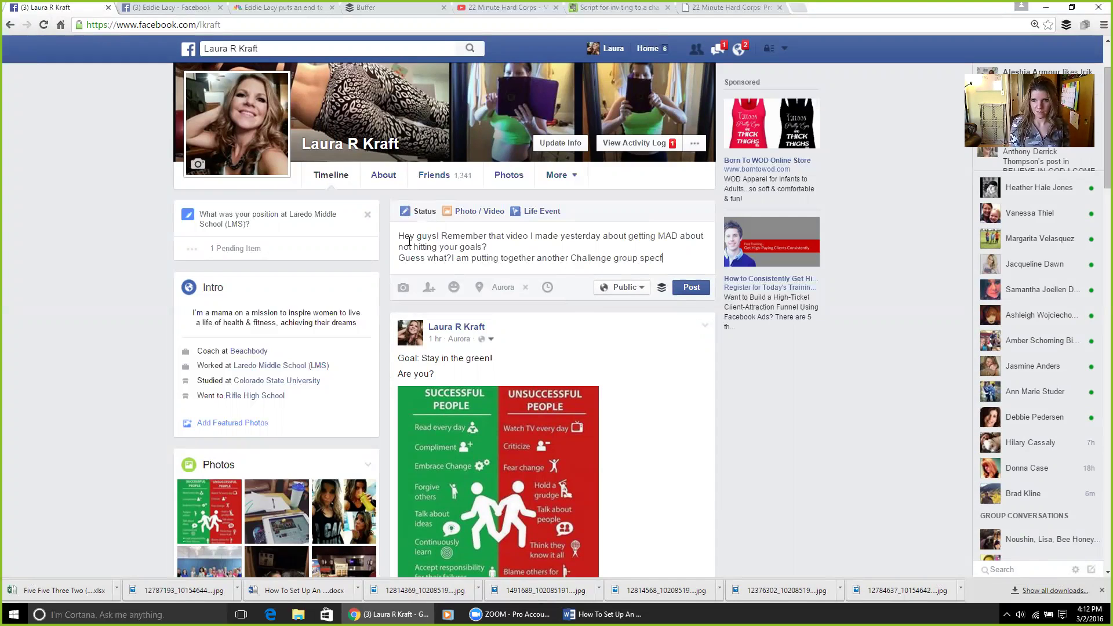
pyautogui.write('ifically for people like ')
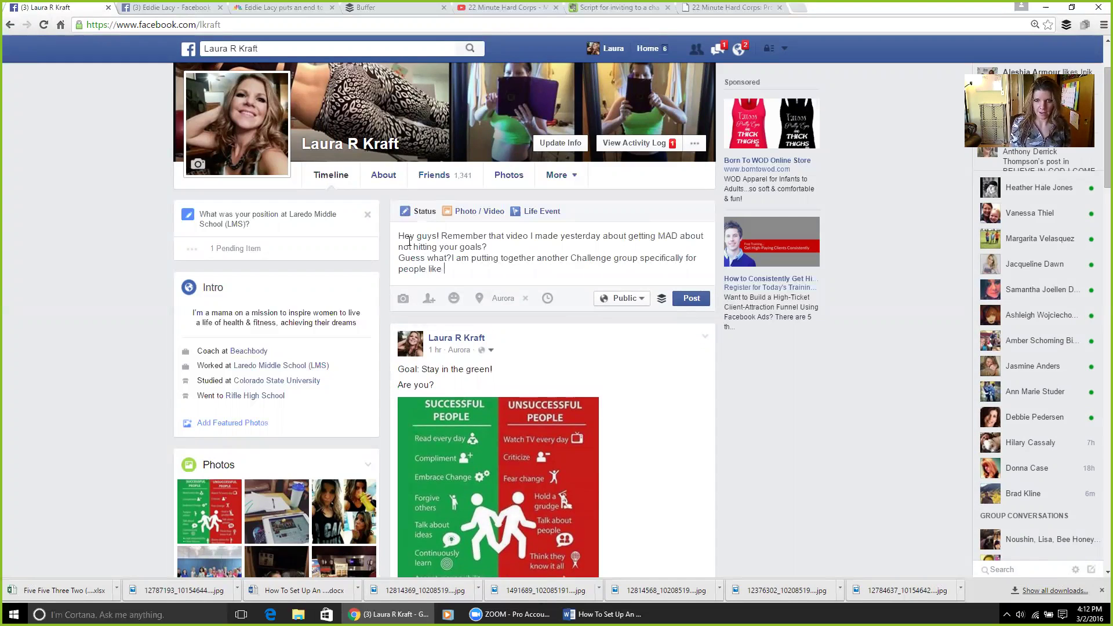
pyautogui.write('myself that rea')
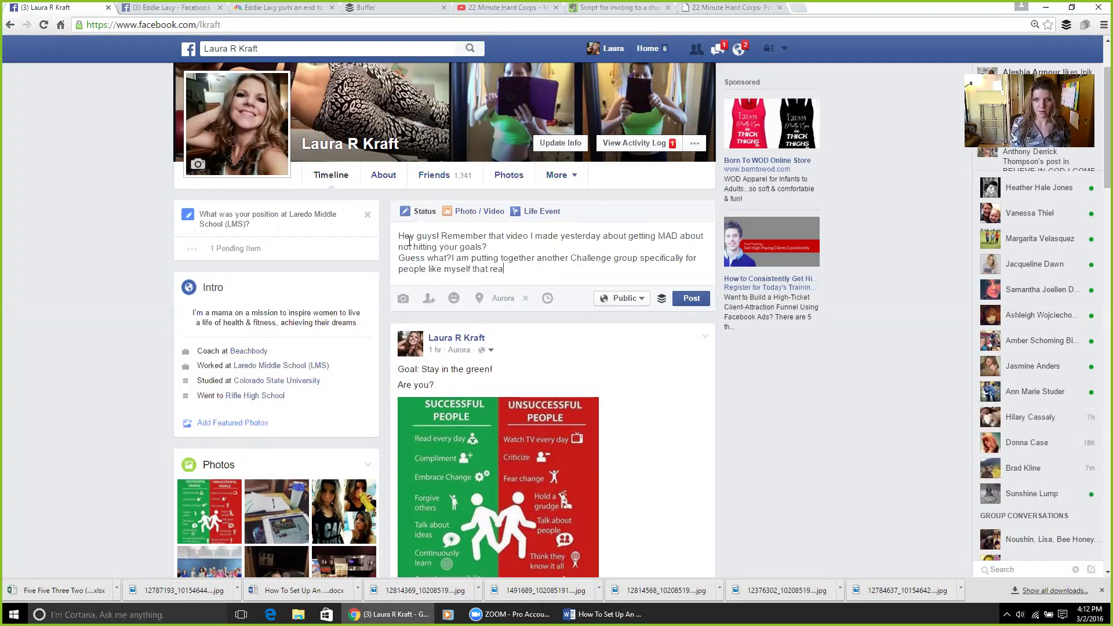
pyautogui.write('lly want to make MAr')
pyautogui.press('BackSpace')
pyautogui.write('arch Am')
pyautogui.press('BackSpace')
pyautogui.write('MAZI')
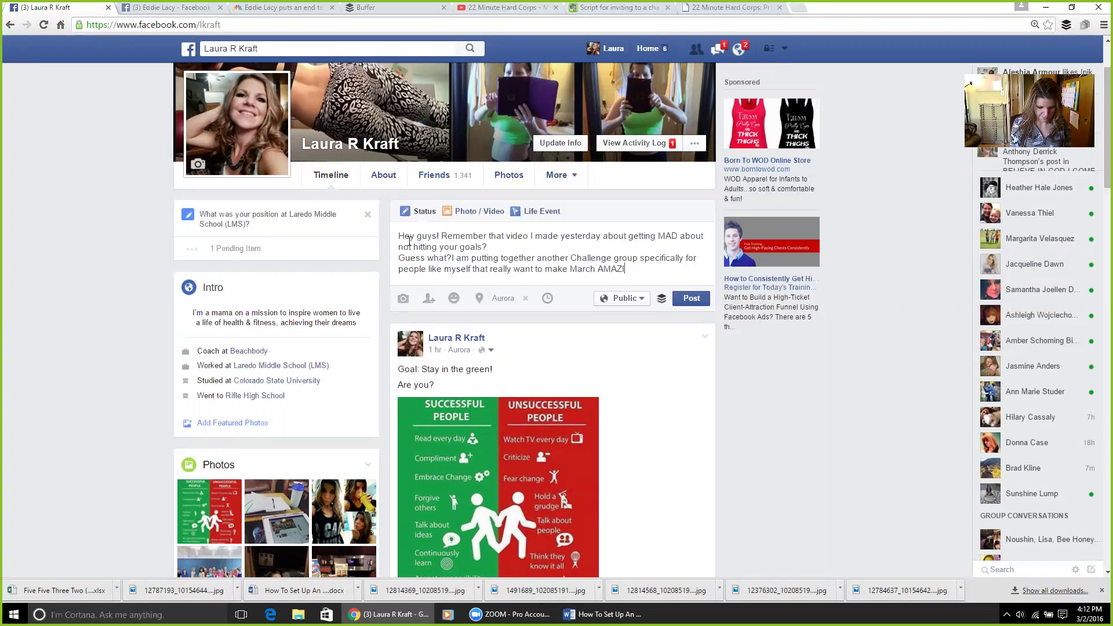
pyautogui.write('NG! To get')
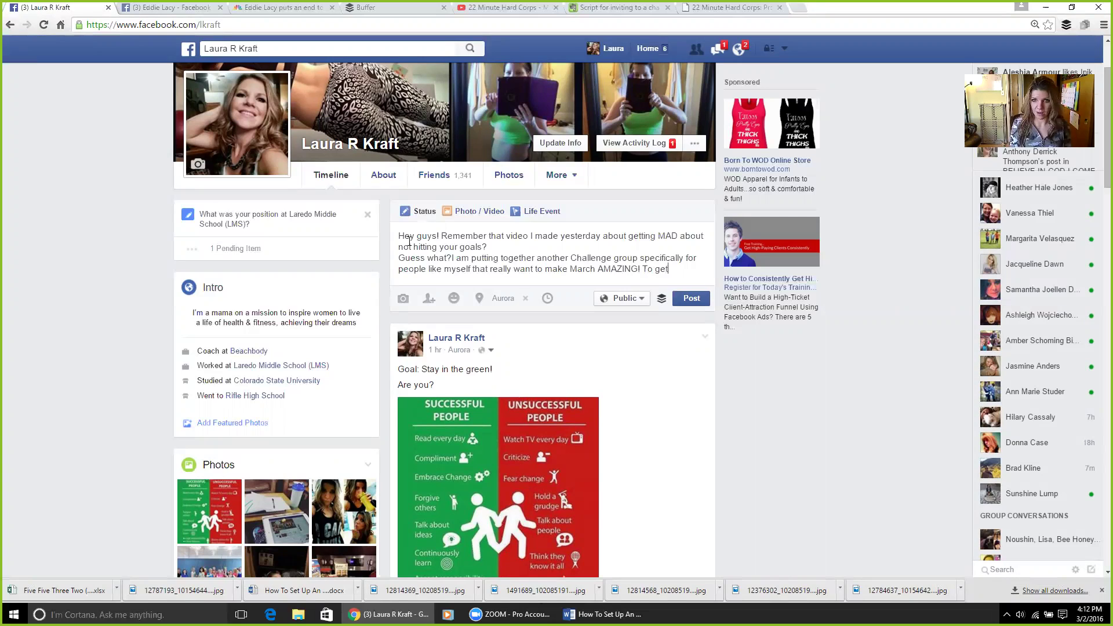
pyautogui.write(' EV')
pyautogui.press('BackSpace')
pyautogui.write('EVEN b')
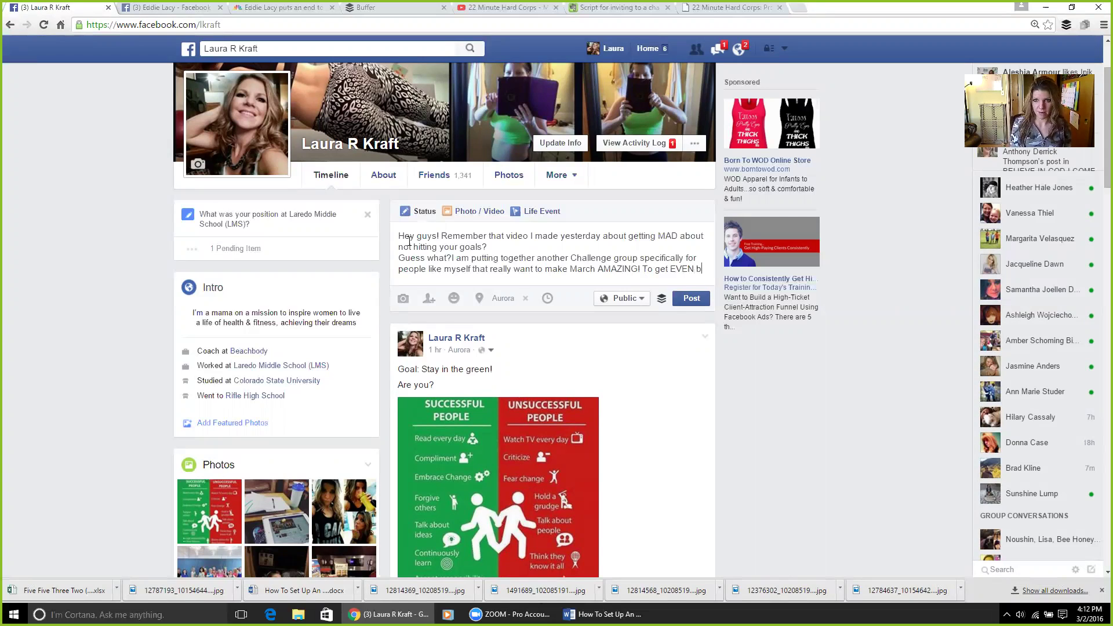
pyautogui.write('etter instr')
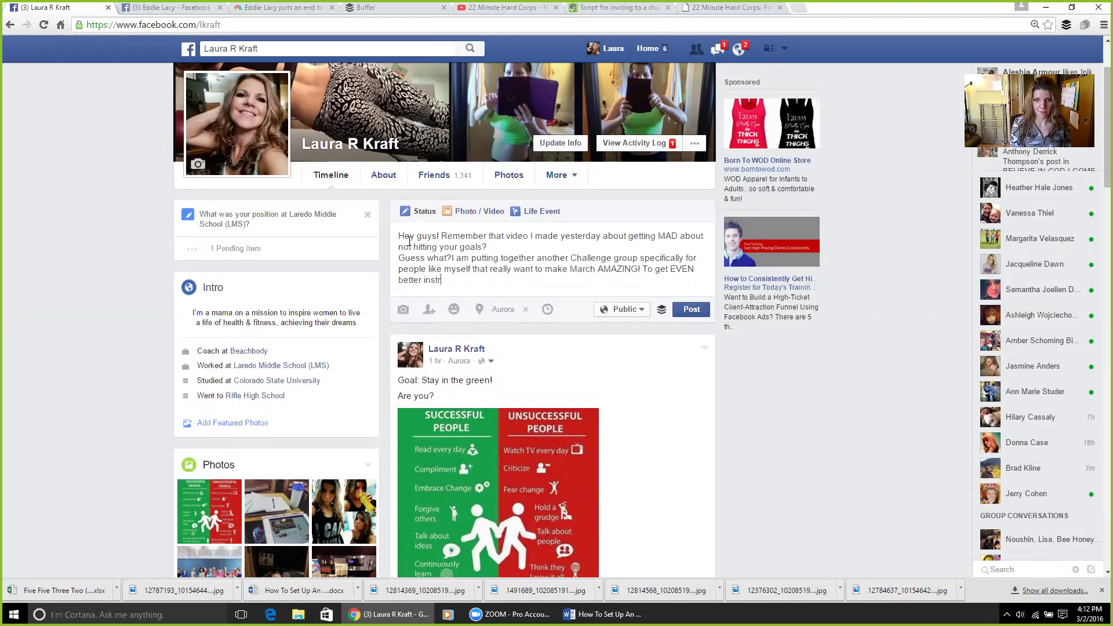
pyautogui.write('ead of MAD!')
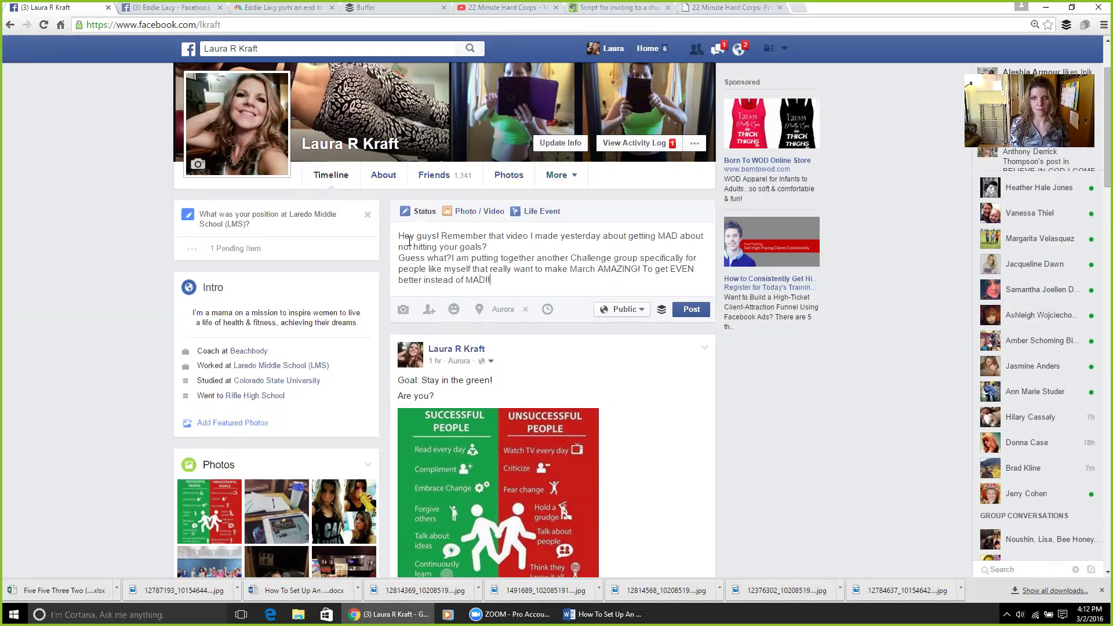
pyautogui.write('!')
# Close with a new line asking people to message for details about what we'll do.
pyautogui.press('Return')
pyautogui.press('Return')
pyautogui.write('MS')
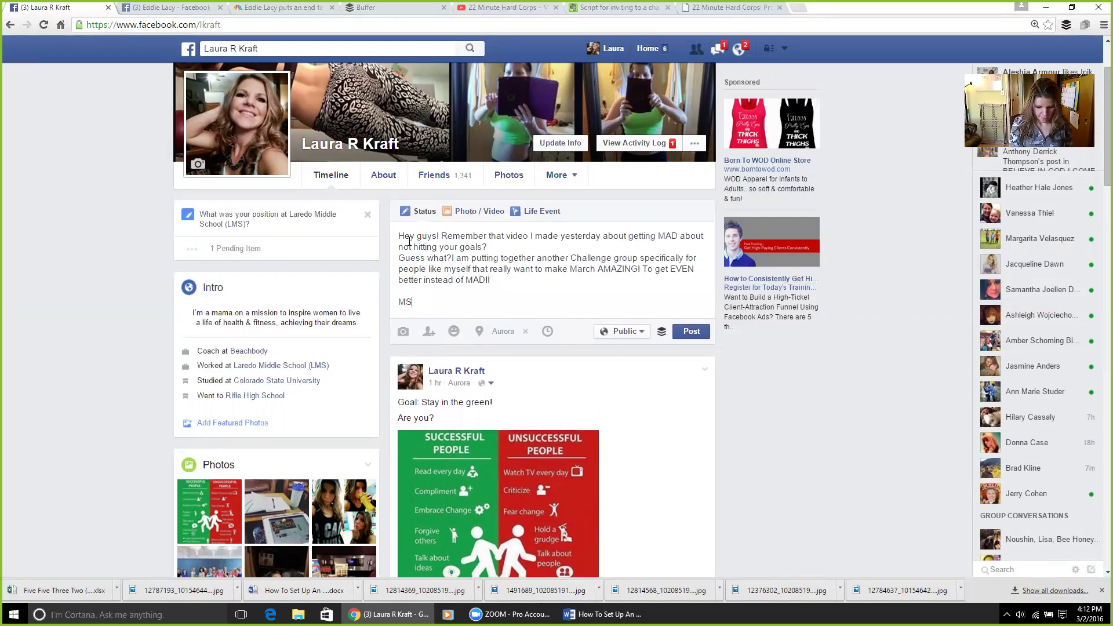
pyautogui.write('G me for deati')
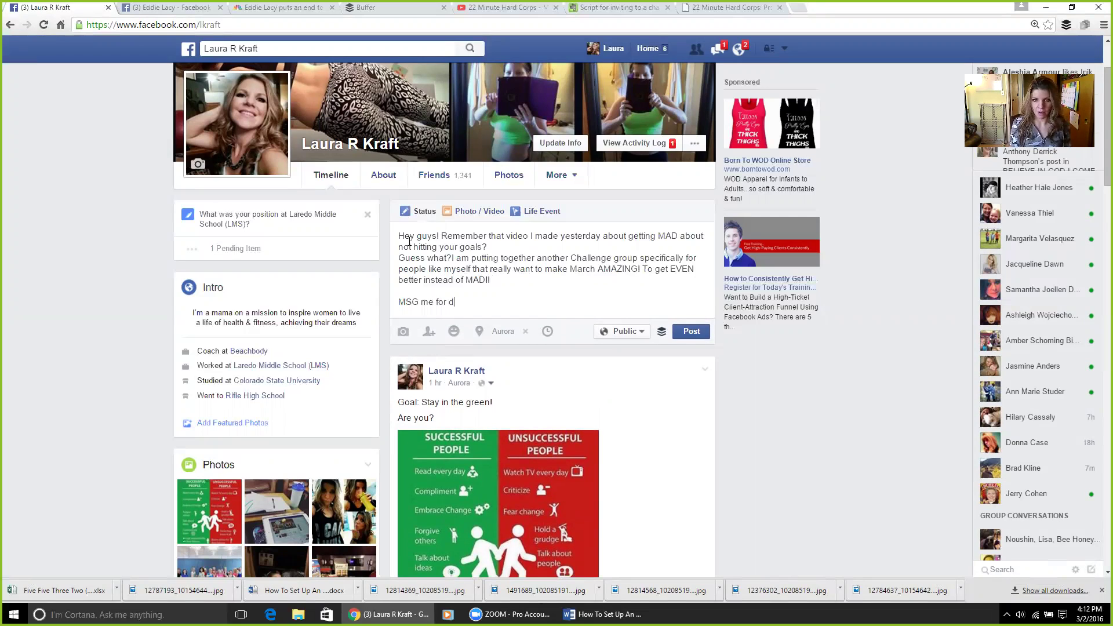
pyautogui.press('BackSpace')
pyautogui.press('BackSpace')
pyautogui.write('ti')
pyautogui.press('BackSpace')
pyautogui.write('ails ')
pyautogui.write('if')
pyautogui.press('BackSpace')
pyautogui.press('BackSpace')
pyautogui.write('to find out more bout')
pyautogui.press('BackSpace')
pyautogui.press('BackSpace')
pyautogui.press('BackSpace')
pyautogui.press('BackSpace')
pyautogui.write('about what we are going todo')
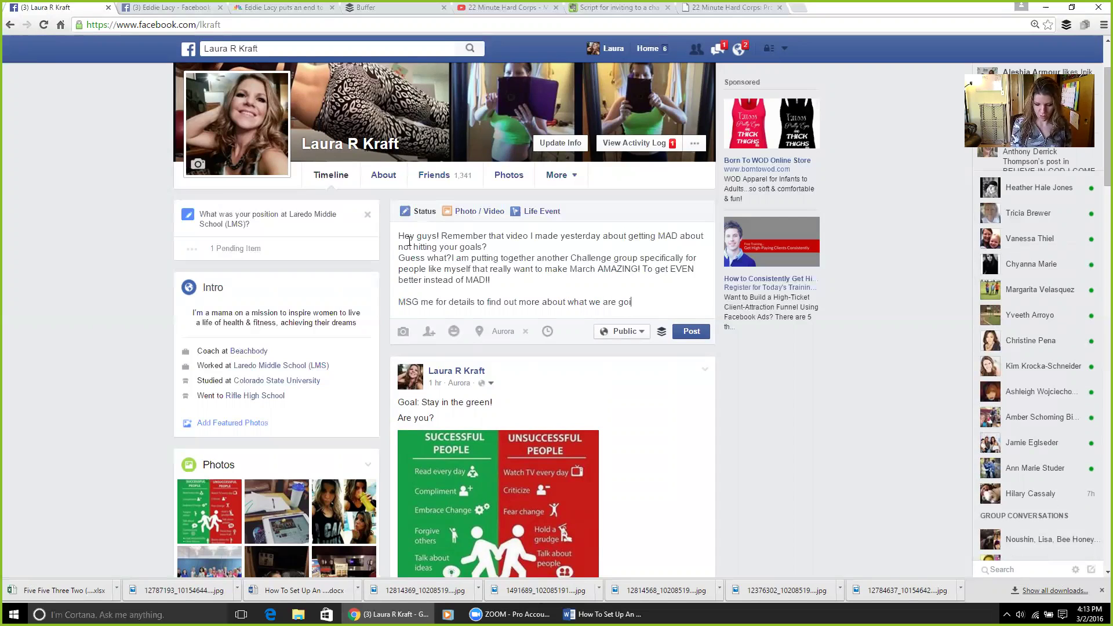
pyautogui.press('BackSpace')
pyautogui.press('BackSpace')
pyautogui.write('di!')
pyautogui.press('BackSpace')
pyautogui.press('BackSpace')
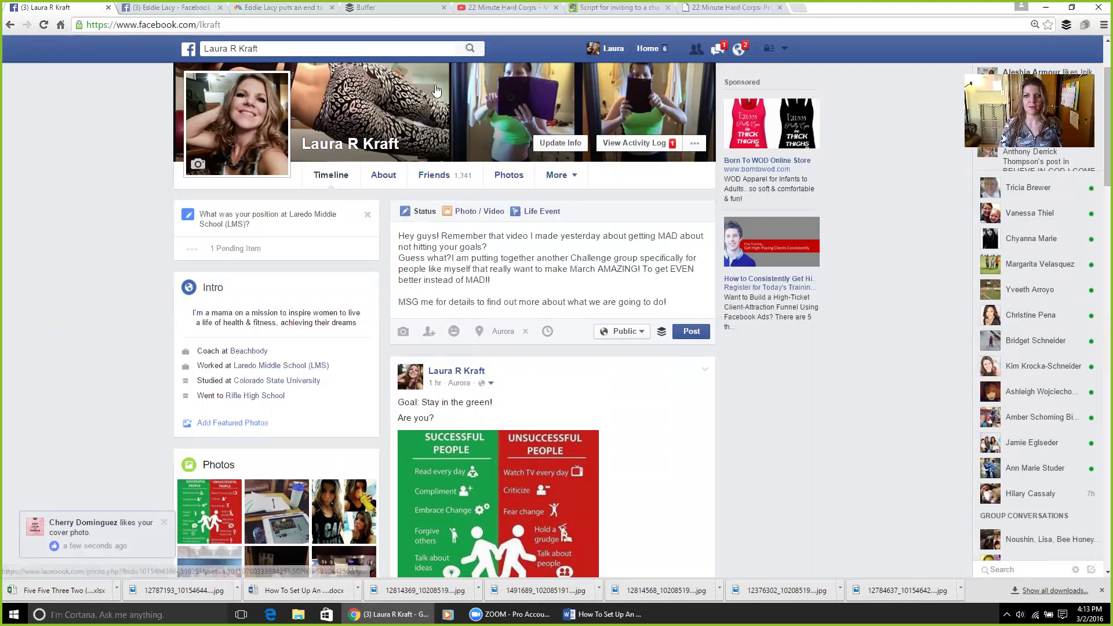
# Attach the '127' challenge image from Downloads to the status and tag yourself.
pyautogui.click(403, 332)
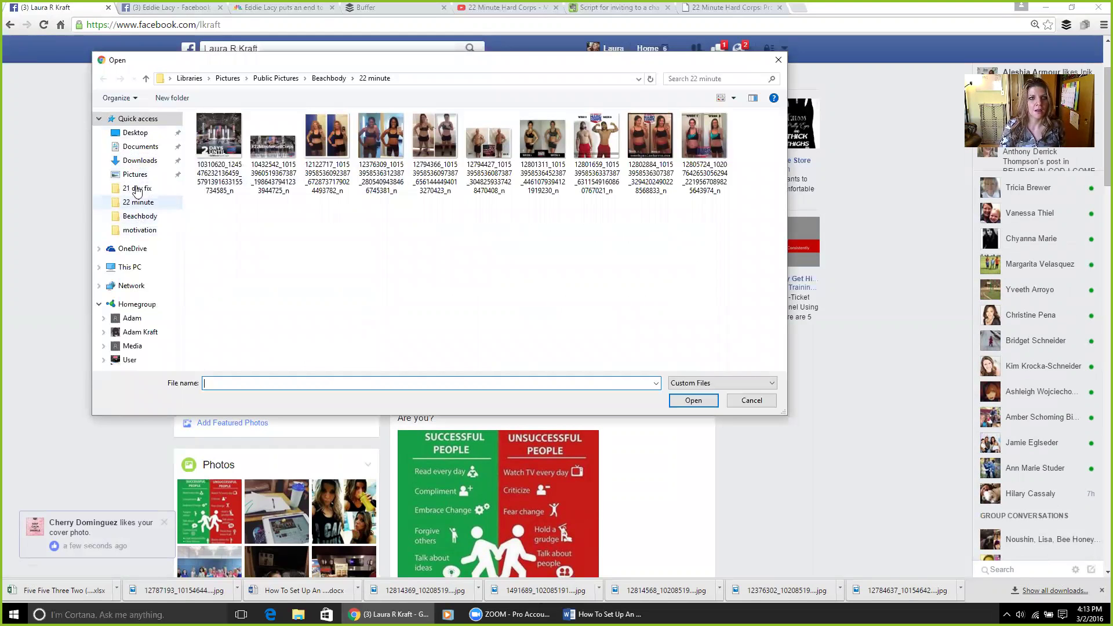
pyautogui.click(139, 161)
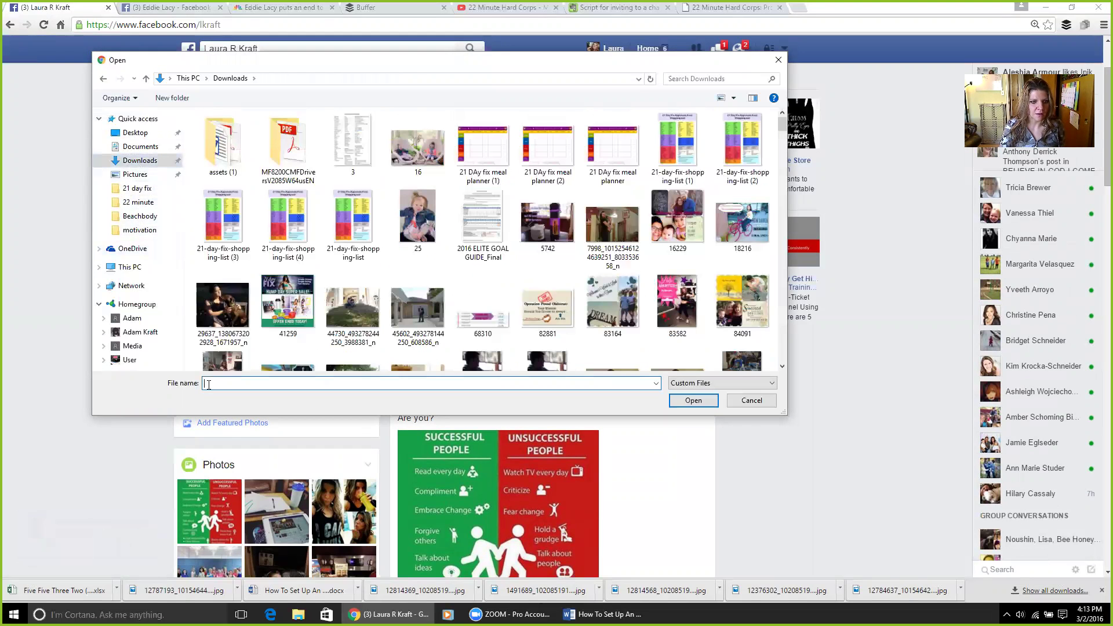
pyautogui.write('12787')
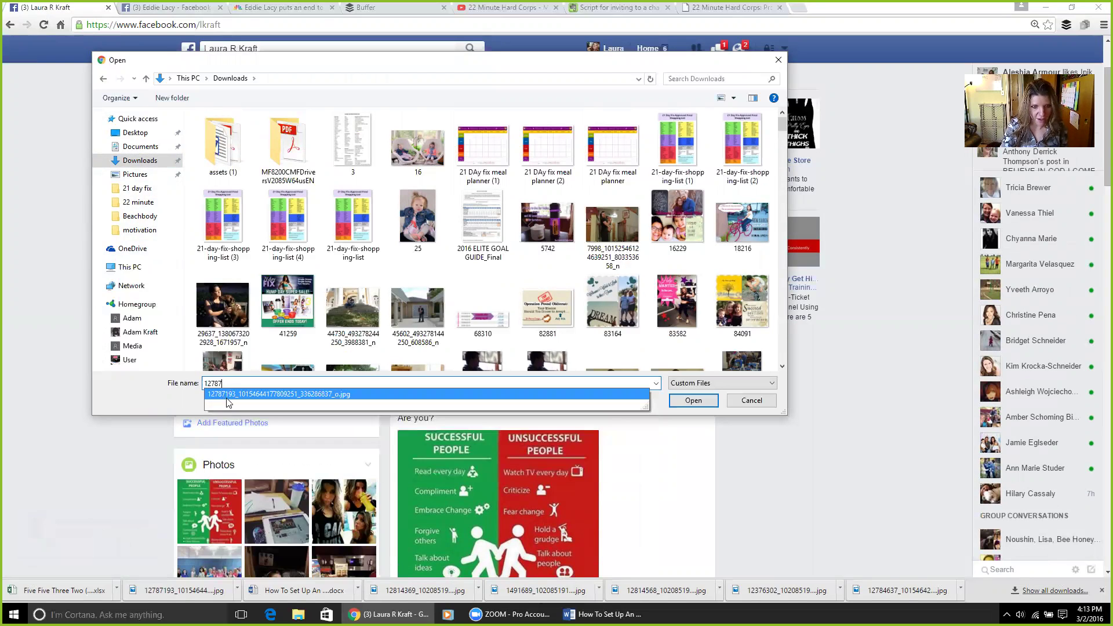
pyautogui.click(220, 394)
pyautogui.click(691, 400)
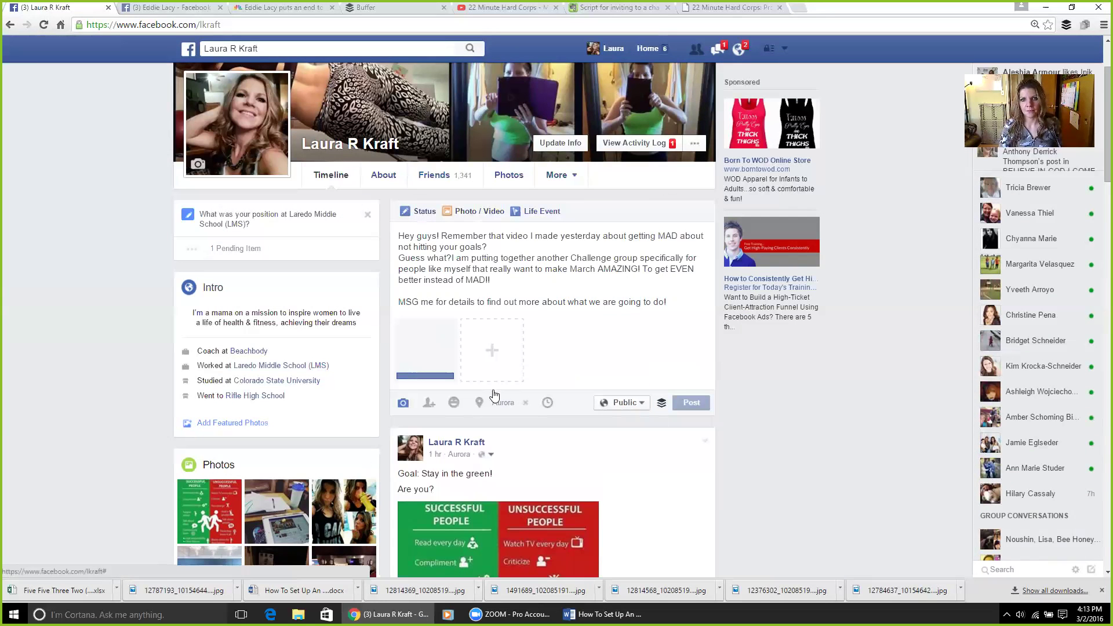
pyautogui.click(429, 402)
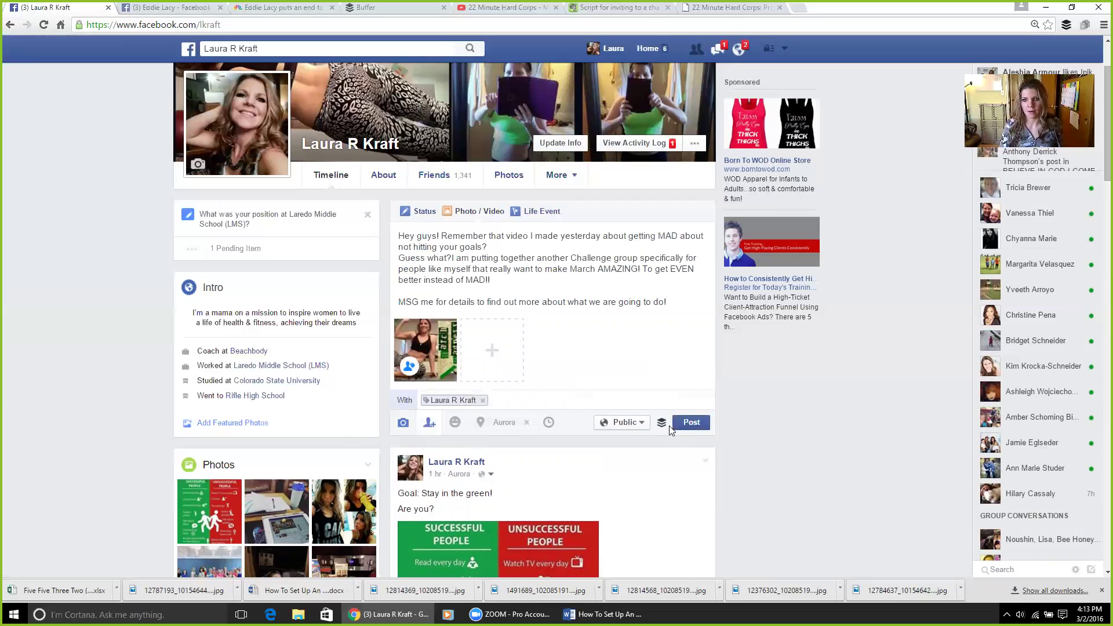
pyautogui.click(690, 425)
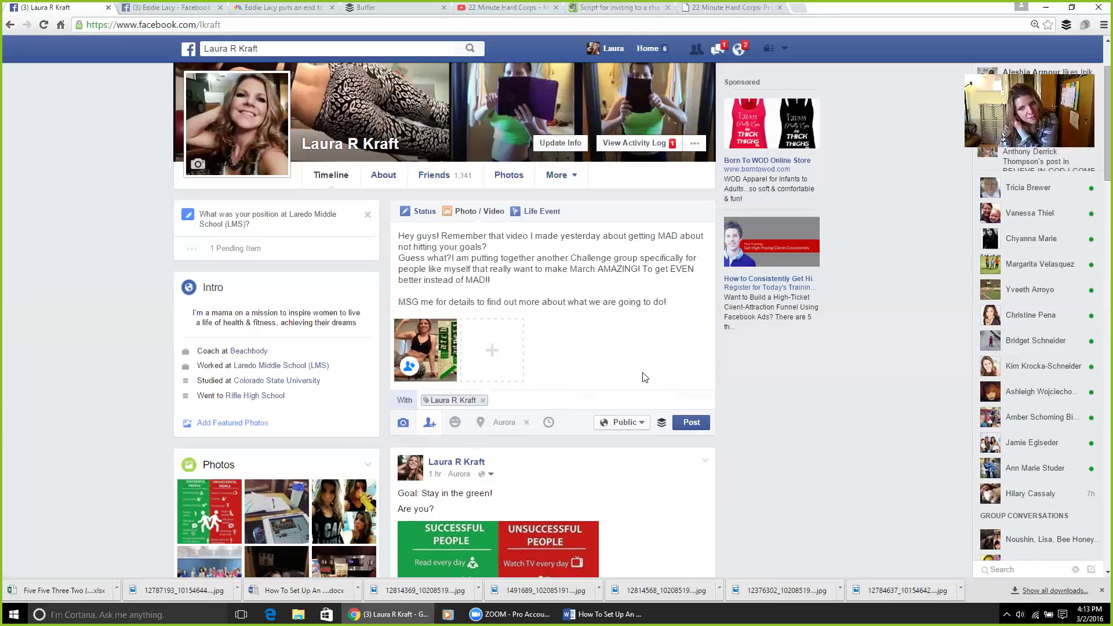
# Replace 'about' with 'for' in the status and publish it with the challenge image.
pyautogui.moveTo(705, 235); pyautogui.dragTo(680, 237)
pyautogui.write('for')
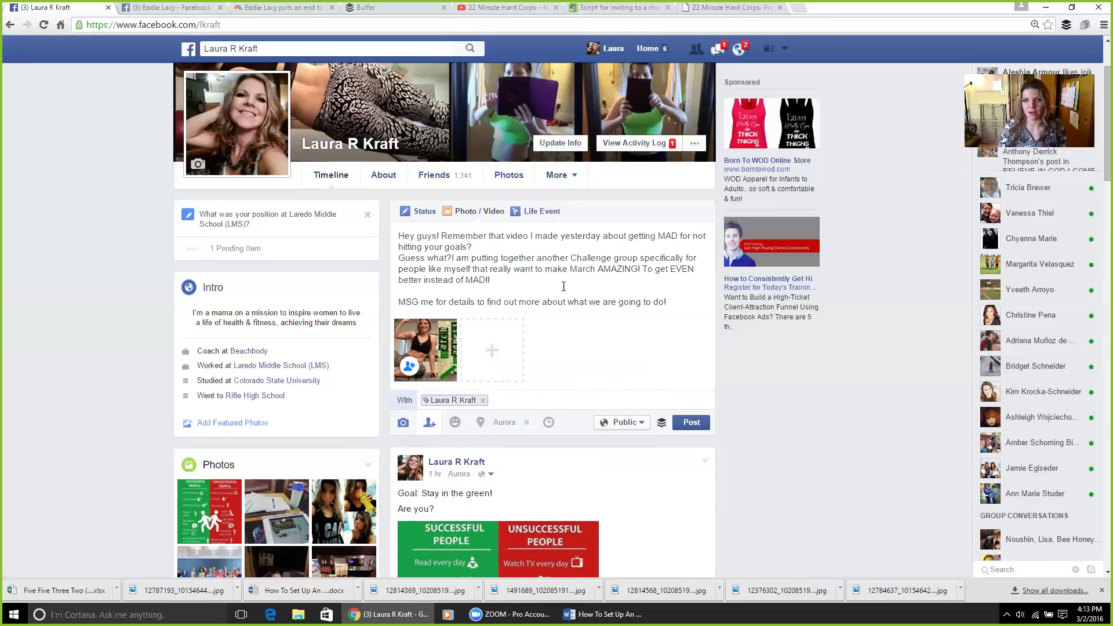
pyautogui.click(681, 422)
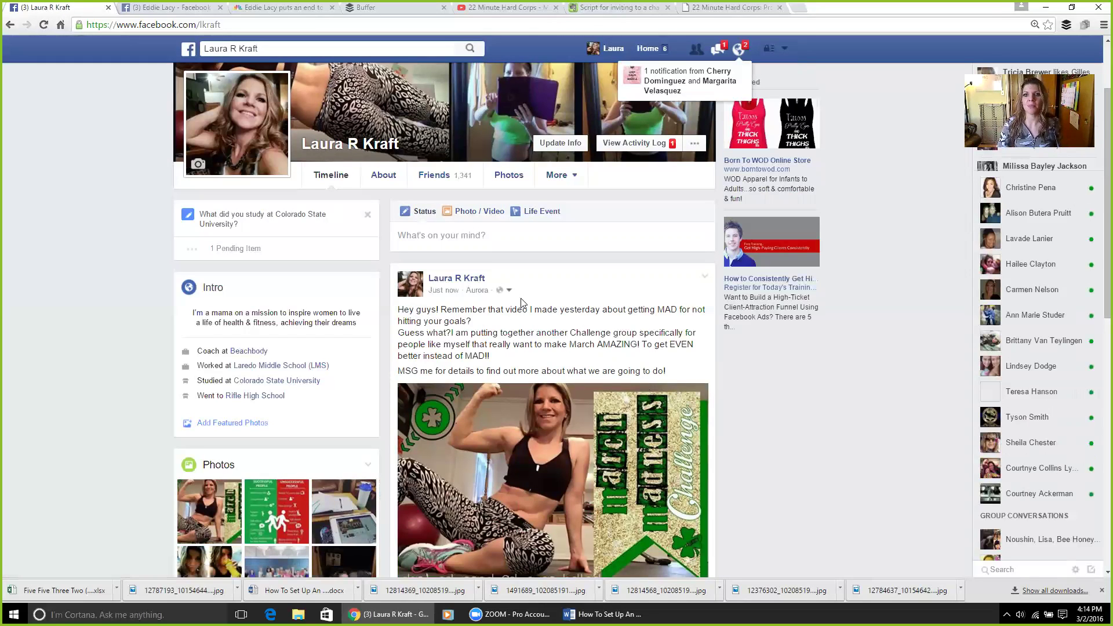
# Open the posted challenge image full size, grab its URL, and start entering 'team' in another tab.
pyautogui.click(550, 424)
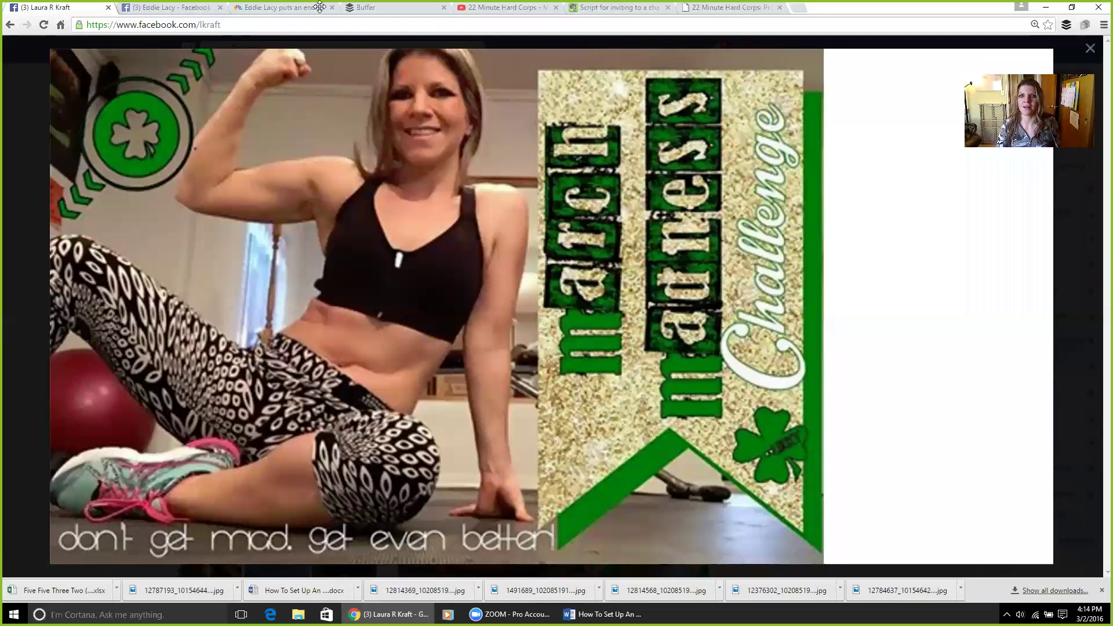
pyautogui.click(118, 24)
pyautogui.hotkey('ctrl', 'c')
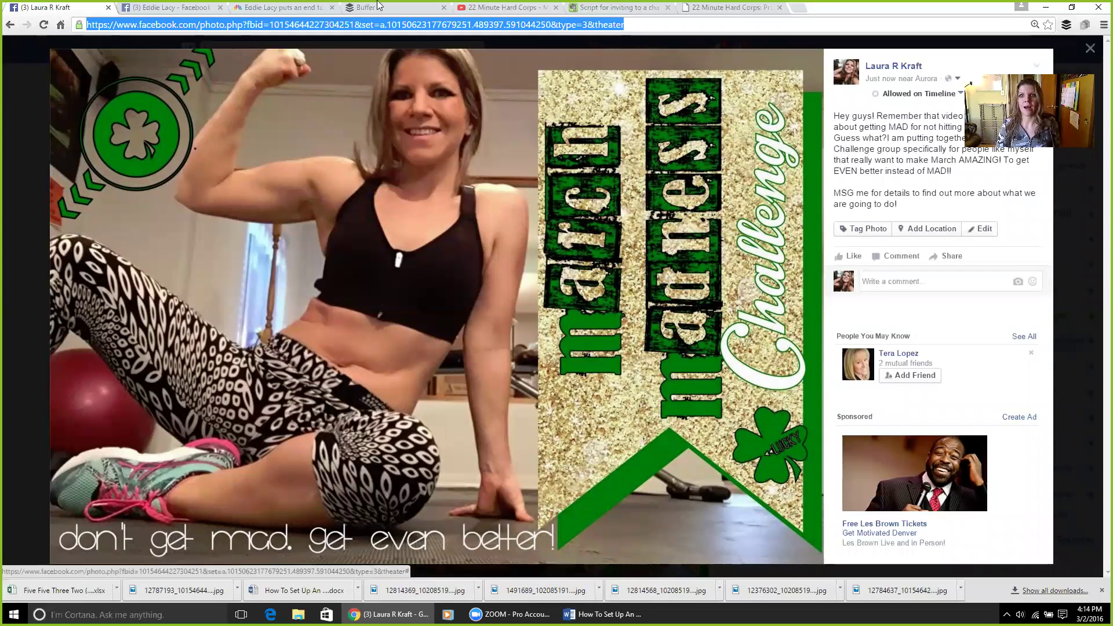
pyautogui.click(160, 8)
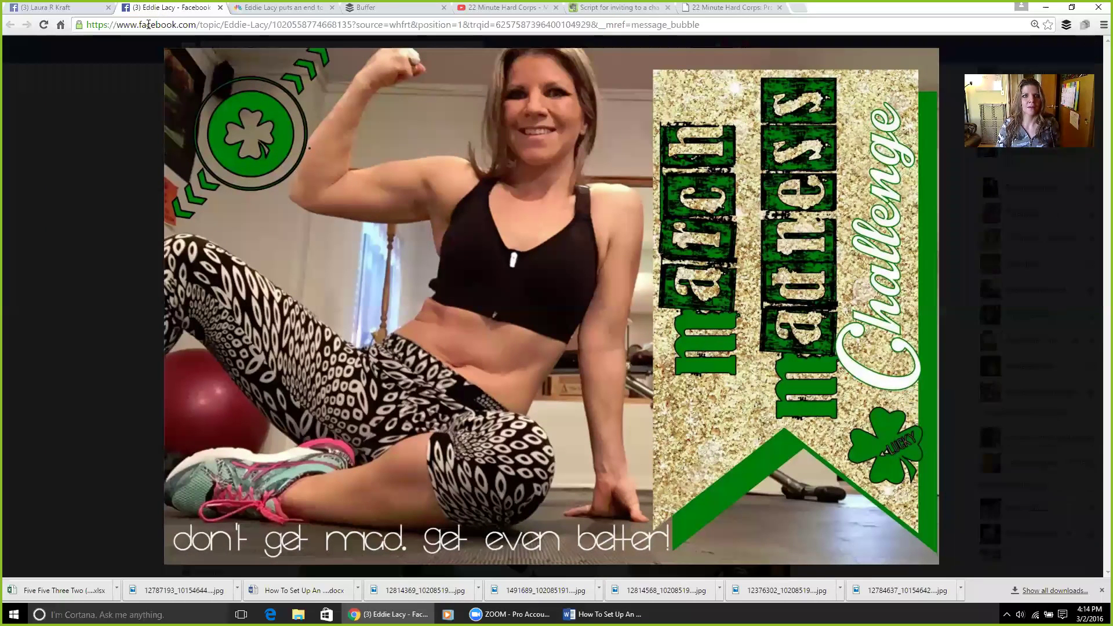
pyautogui.click(150, 26)
pyautogui.write('teambeachbody.com')
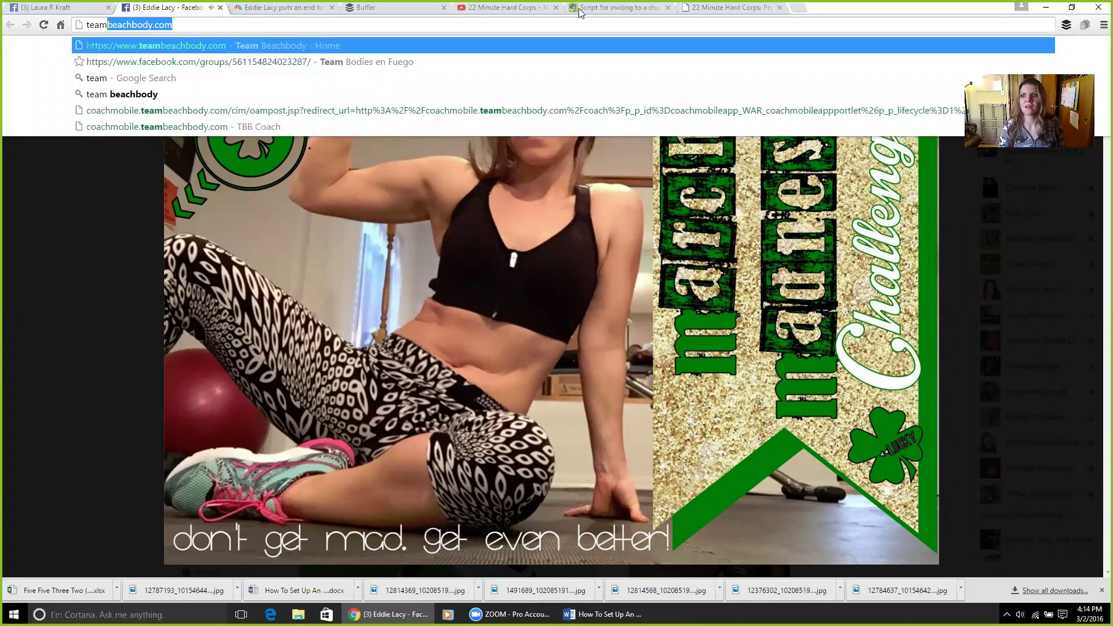
# Load the Team Bodies en Fuego group from its bookmark in a new tab and begin a post.
pyautogui.click(799, 9)
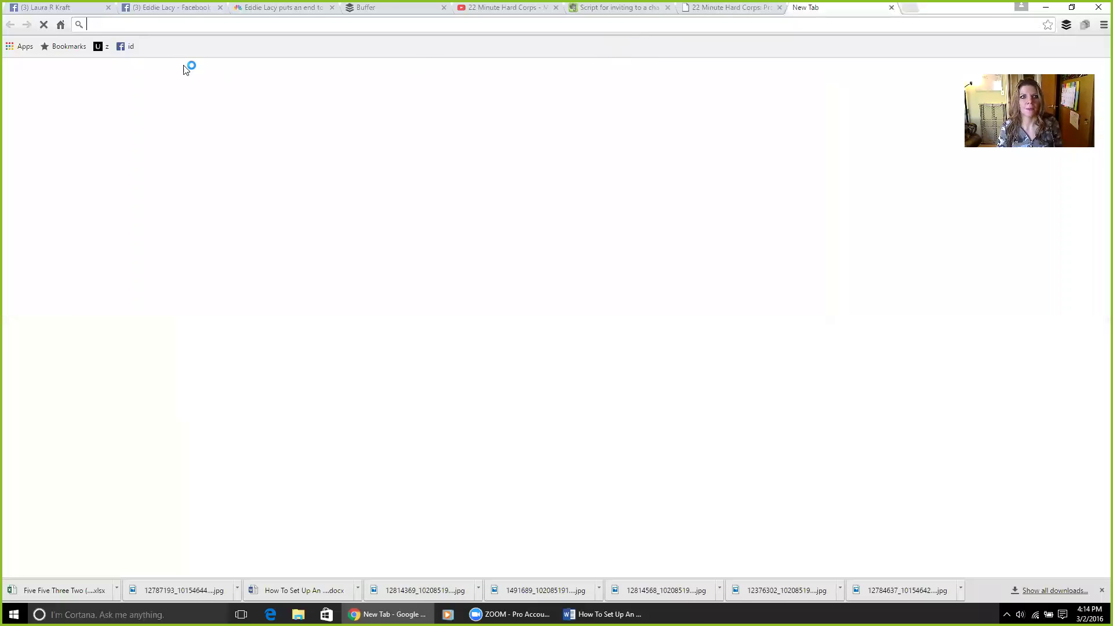
pyautogui.click(125, 47)
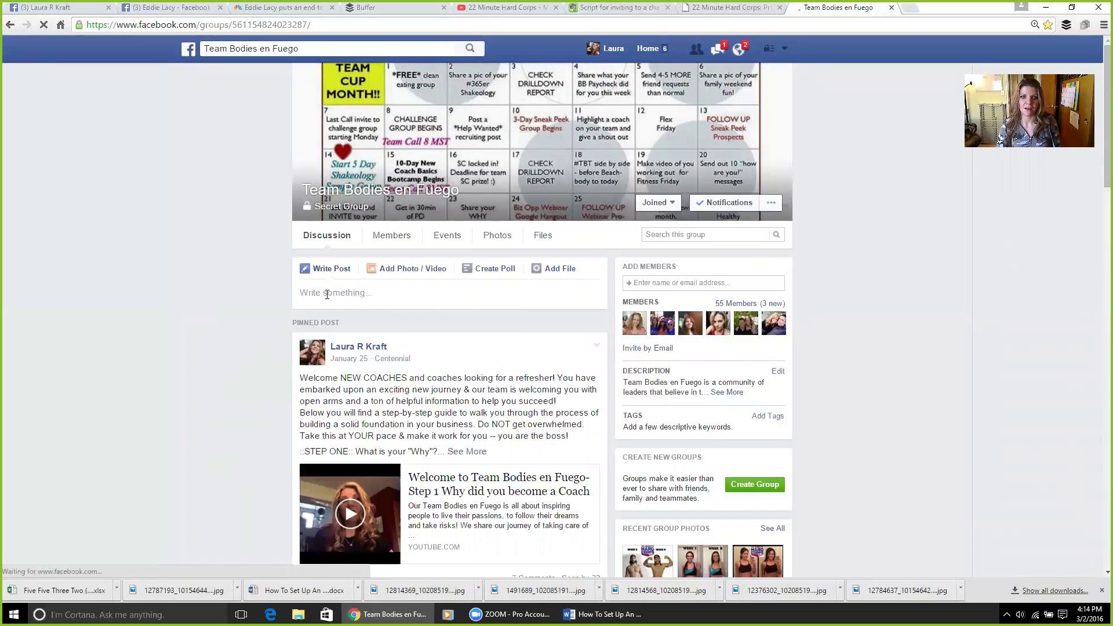
pyautogui.click(330, 291)
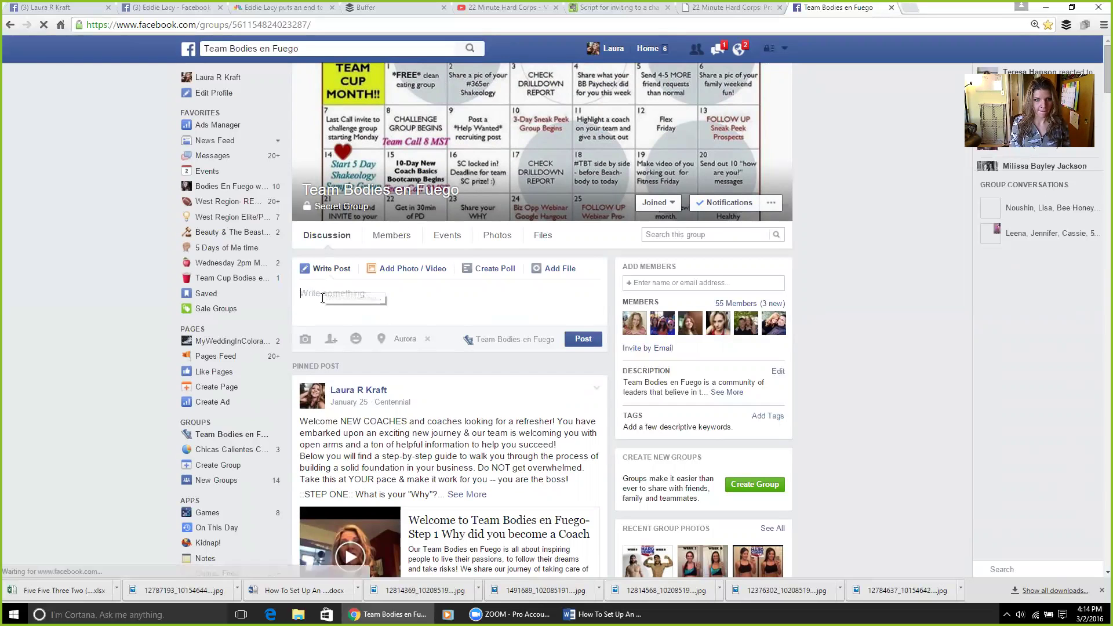
# Write 'Hey guys just created my March event! Can I get some love on the post?' and paste the photo link below.
pyautogui.write('Hey')
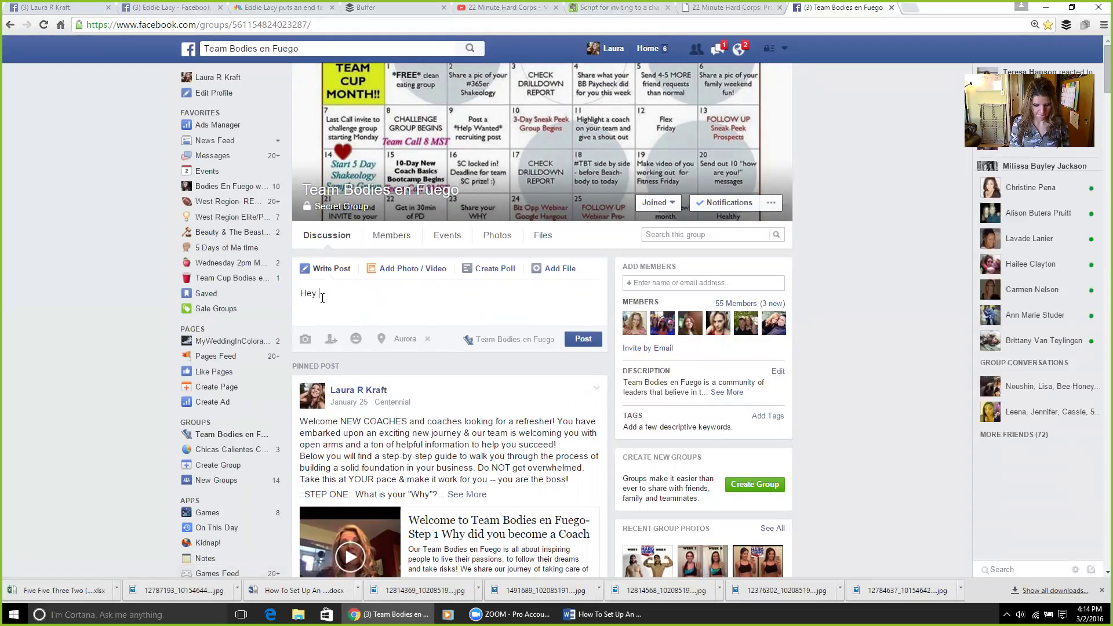
pyautogui.write(' guys ')
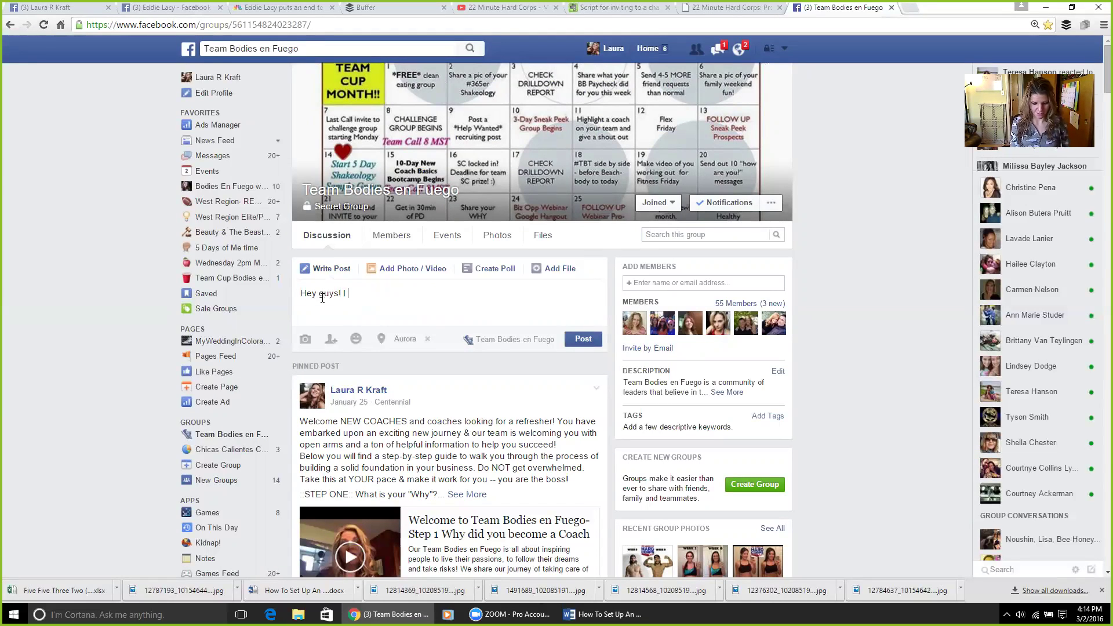
pyautogui.write(' j')
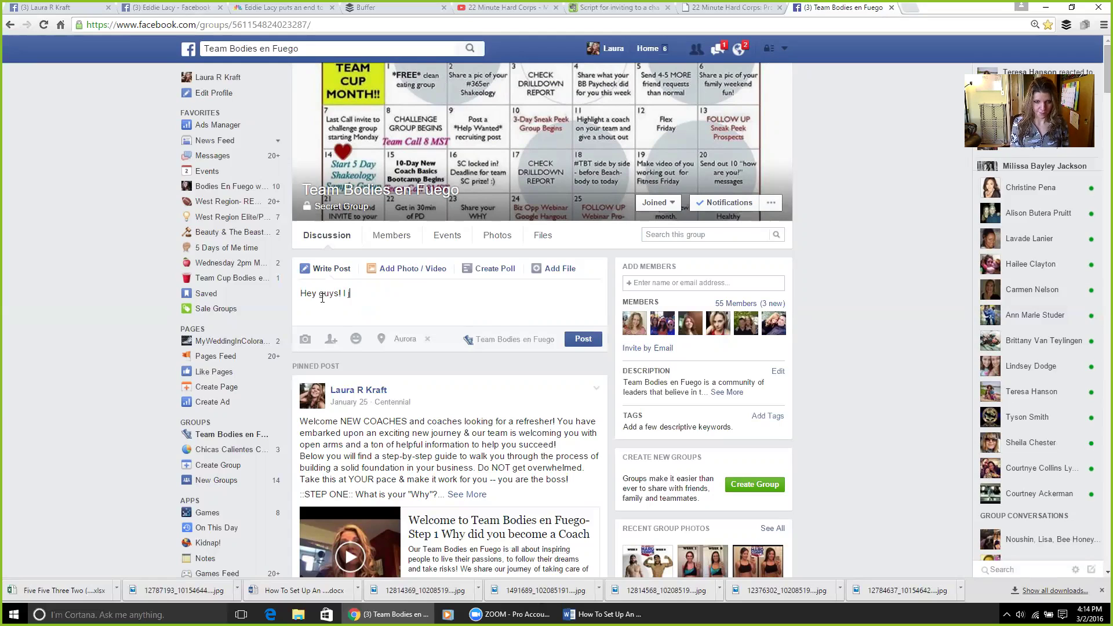
pyautogui.write('ust vcre')
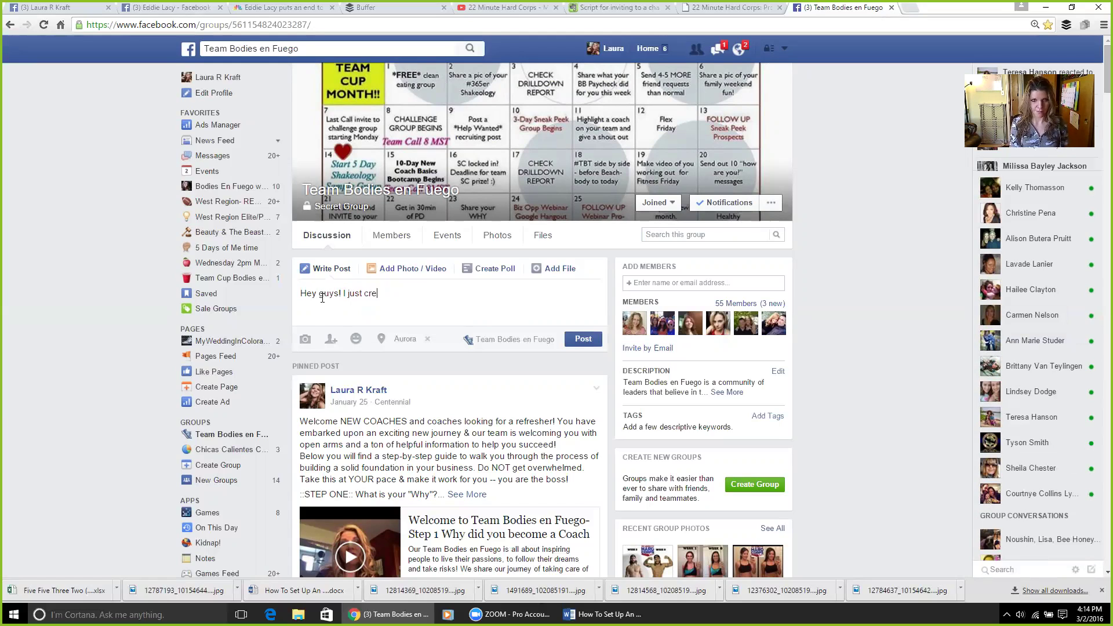
pyautogui.write('ated my MAr')
pyautogui.press('BackSpace')
pyautogui.press('BackSpace')
pyautogui.write('arch event! Can')
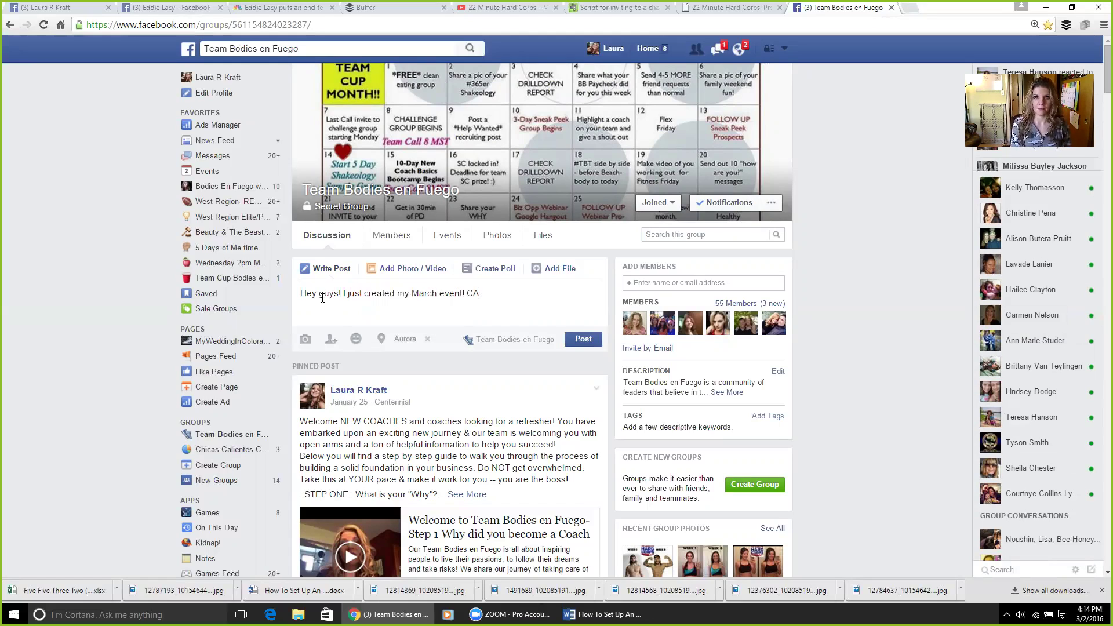
pyautogui.write(' I get some ')
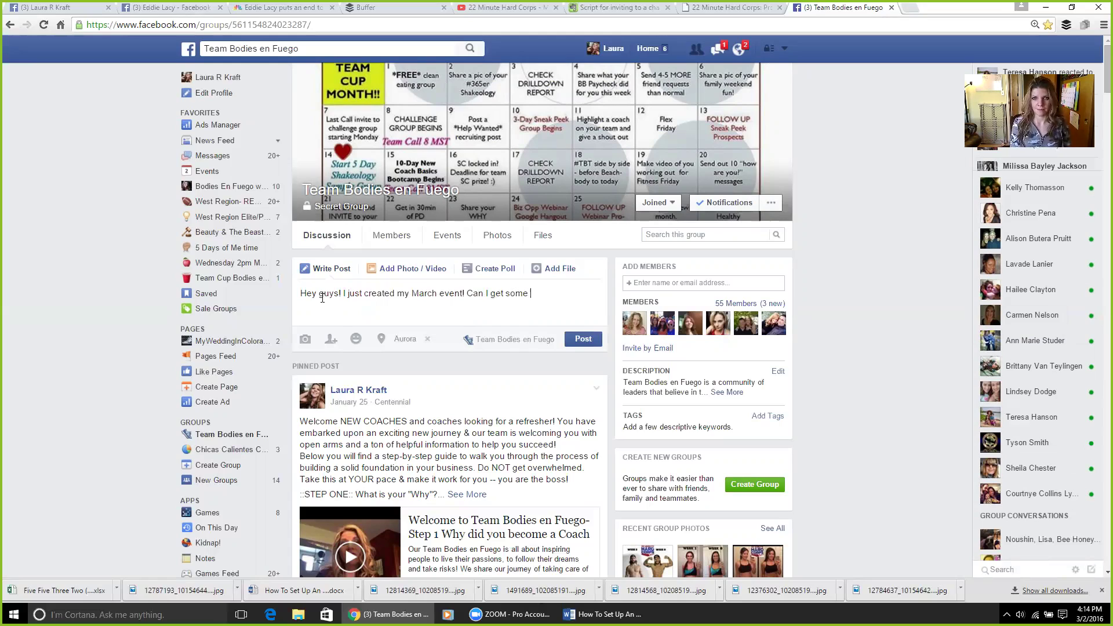
pyautogui.write('love on the pots')
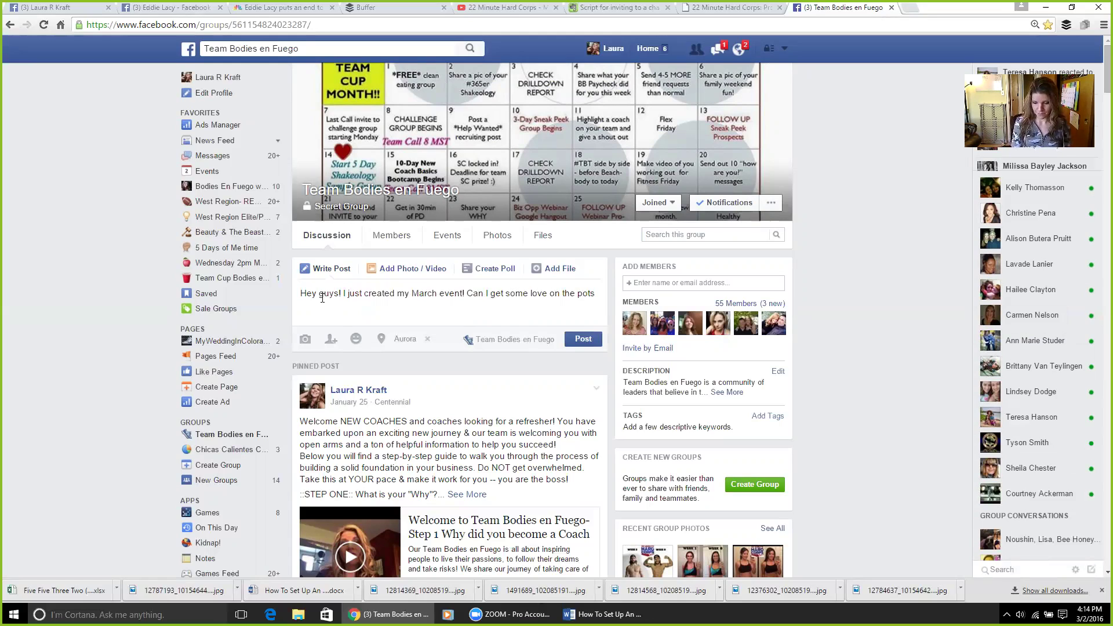
pyautogui.press('BackSpace')
pyautogui.press('BackSpace')
pyautogui.write('st?')
pyautogui.press('Return')
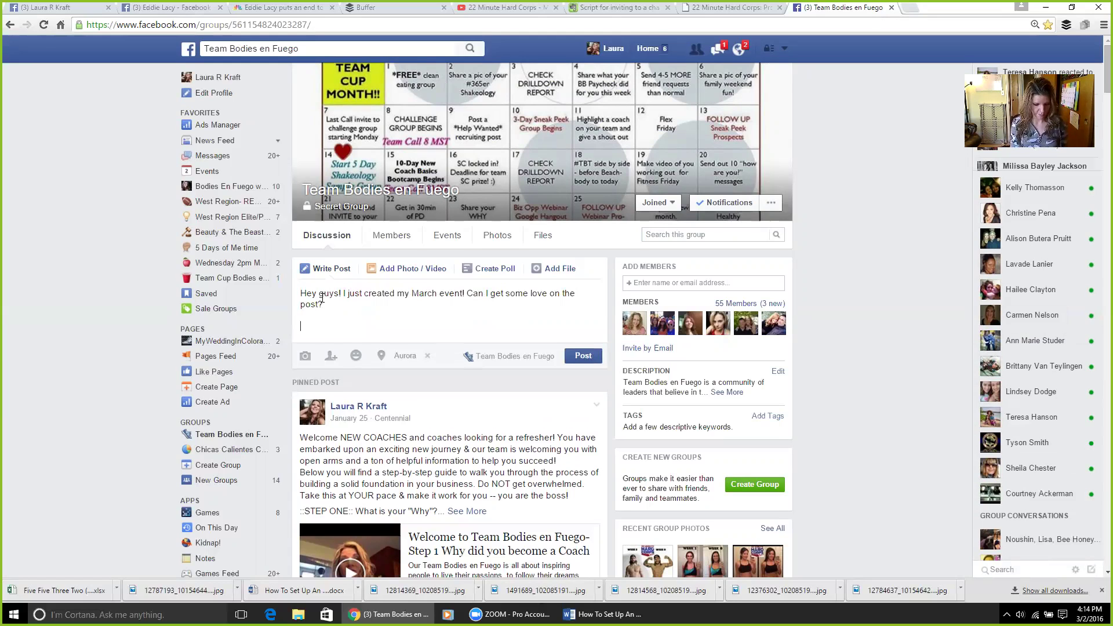
pyautogui.hotkey('ctrl', 'v')
pyautogui.scroll(-3, 430, 452)
pyautogui.scroll(-2, 430, 452)
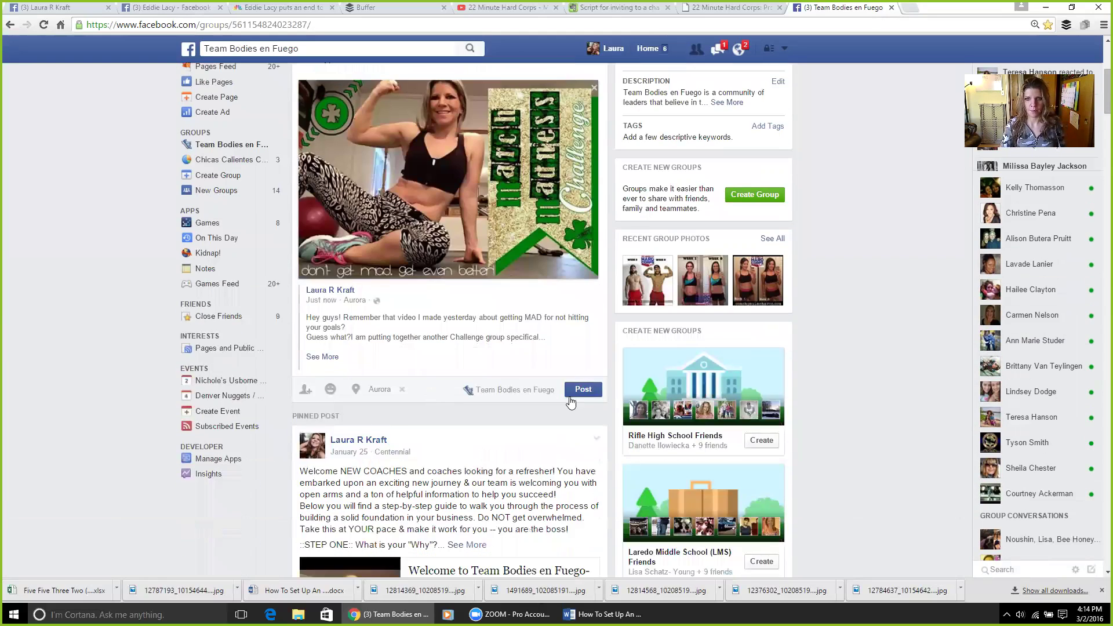